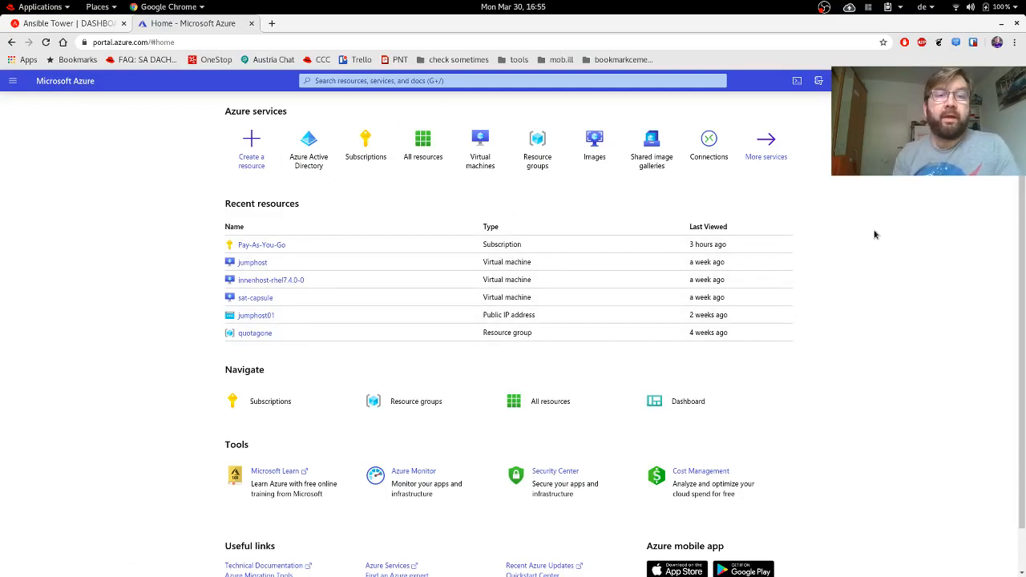
# Switch from the Azure portal home page to the Ansible Tower dashboard tab.
pyautogui.click(66, 25)
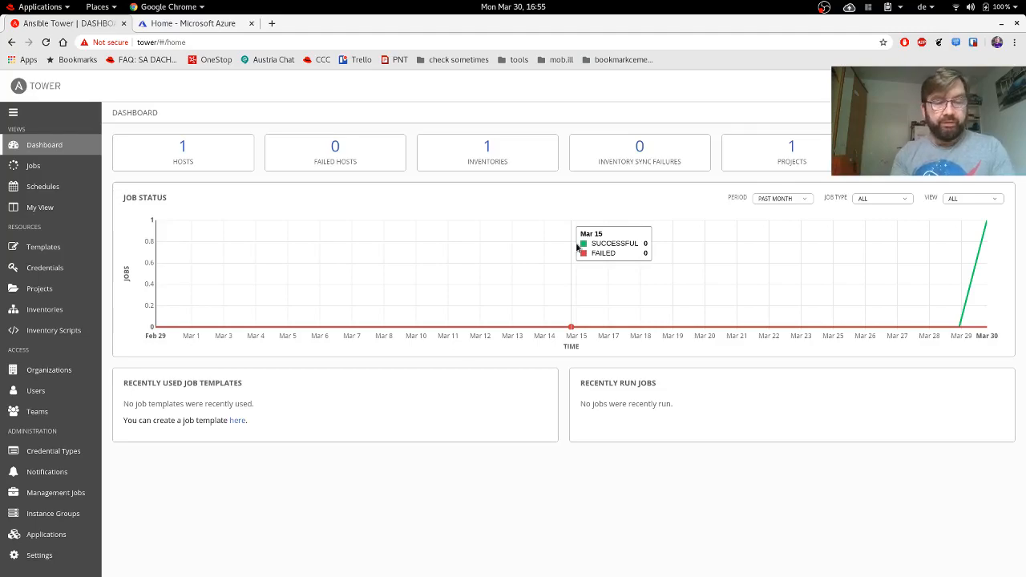
# Search 'ansible tower' in a new tab, open the ansible.com free-trial form, then return to Tower.
pyautogui.hotkey('ctrl', 't')
pyautogui.write('k')
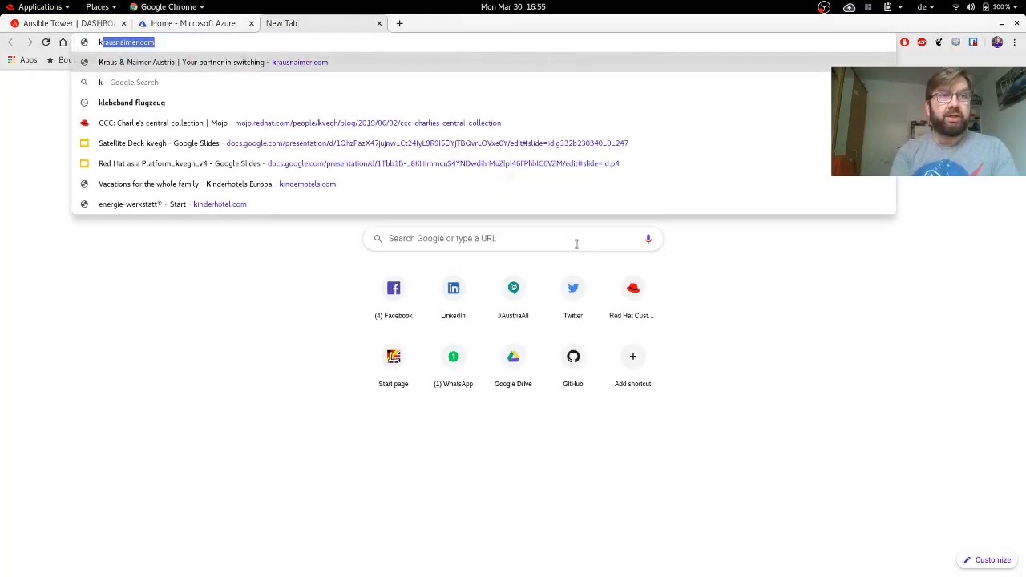
pyautogui.press('BackSpace')
pyautogui.press('BackSpace')
pyautogui.write('ansible tower')
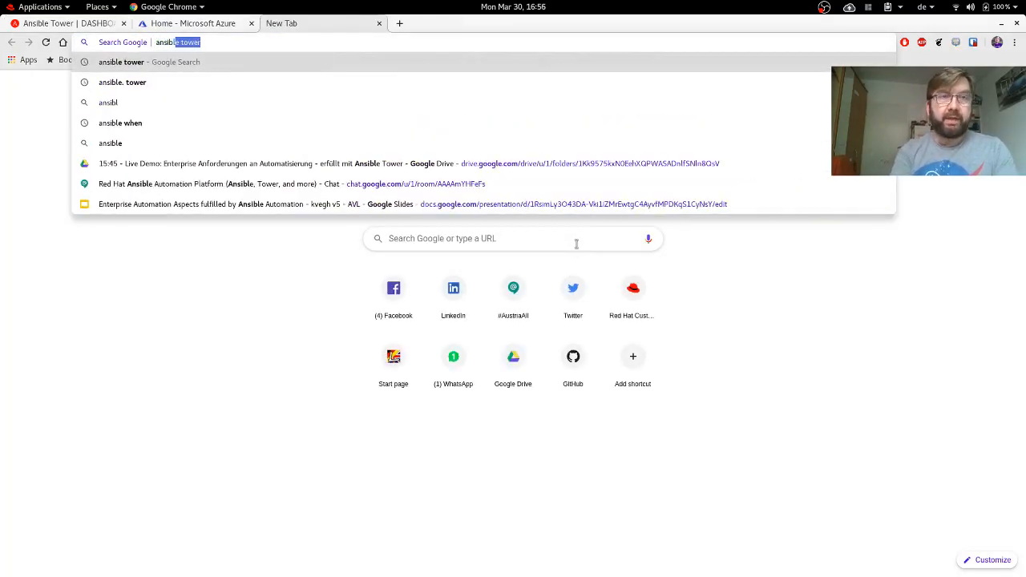
pyautogui.press('Return')
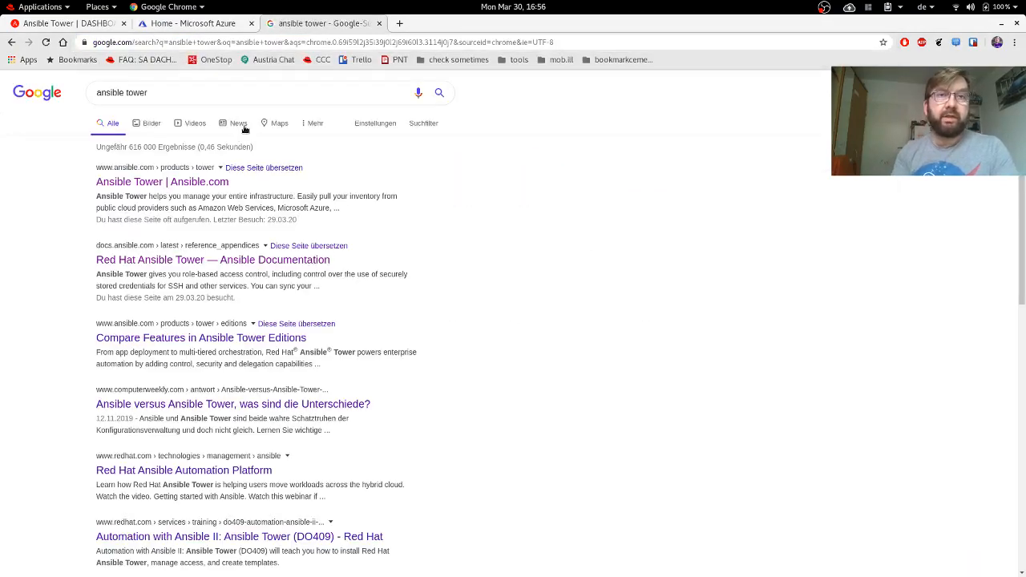
pyautogui.click(195, 182)
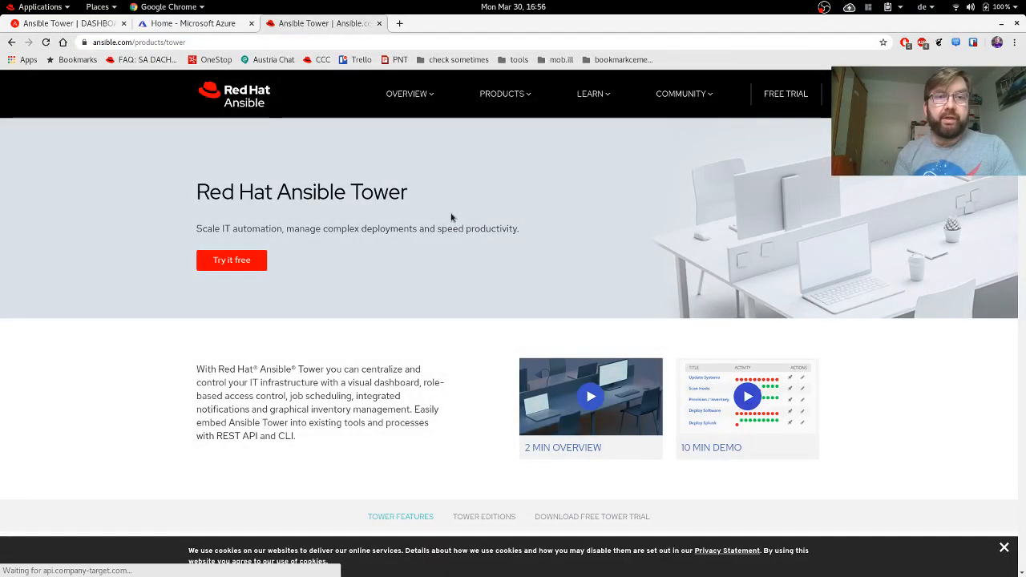
pyautogui.click(229, 264)
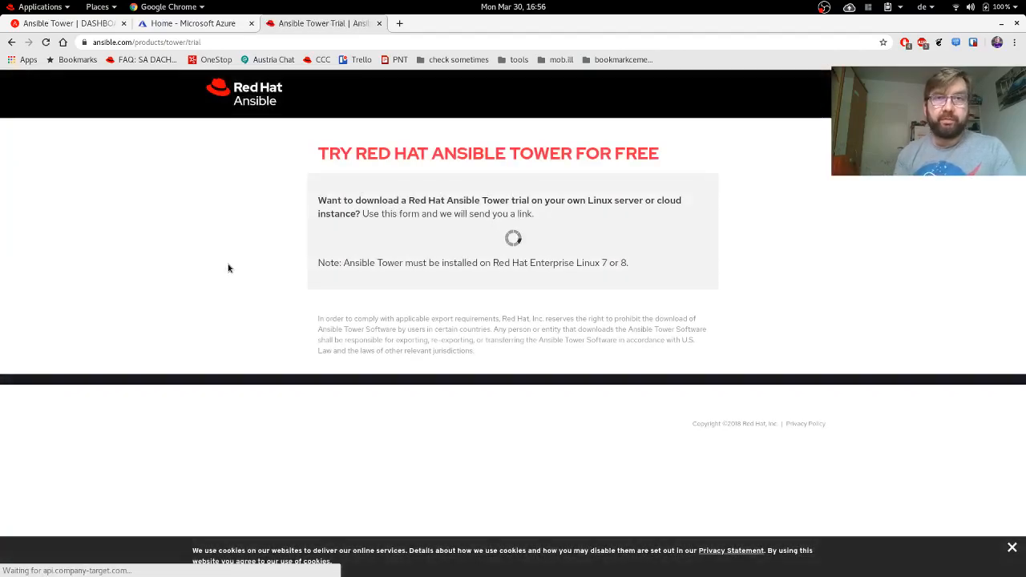
pyautogui.click(199, 24)
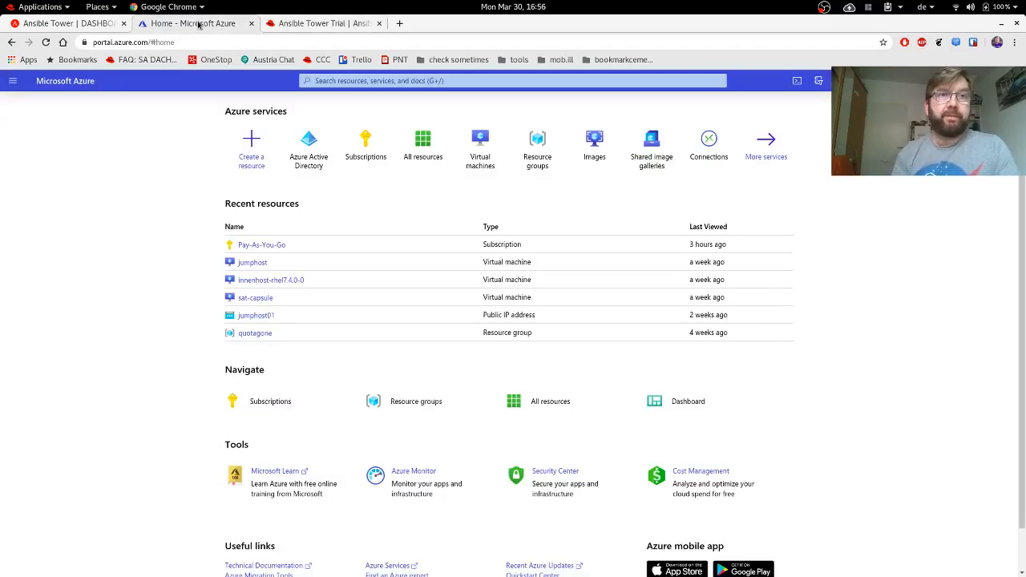
pyautogui.click(84, 24)
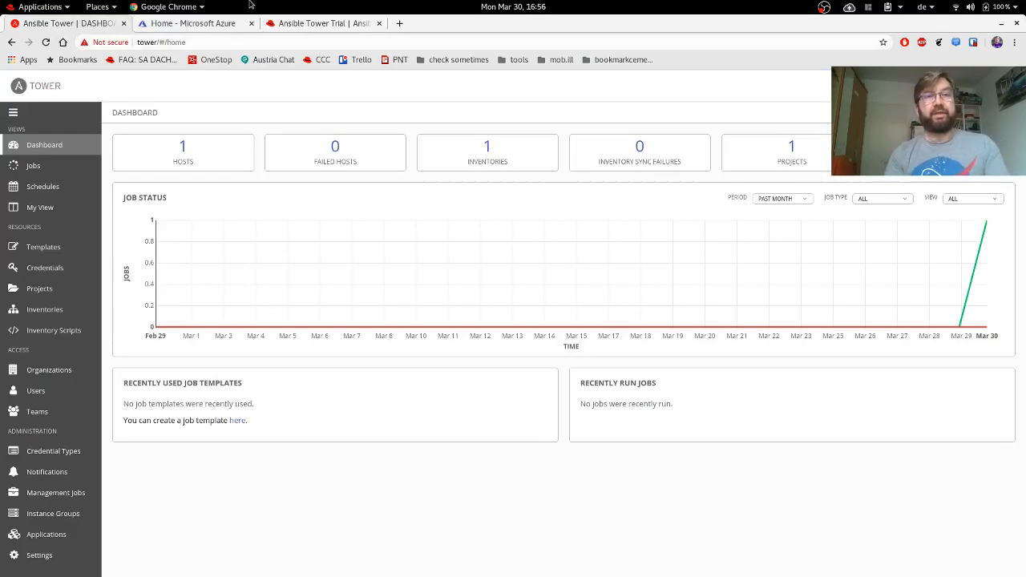
# Switch back to the 'Home - Microsoft Azure' tab.
pyautogui.click(209, 25)
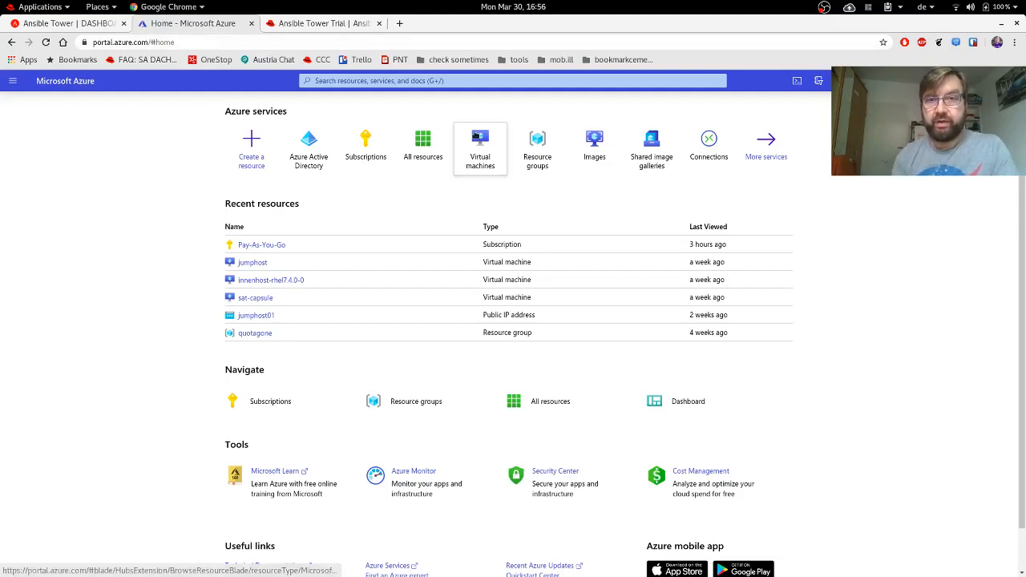
pyautogui.moveTo(475, 136)
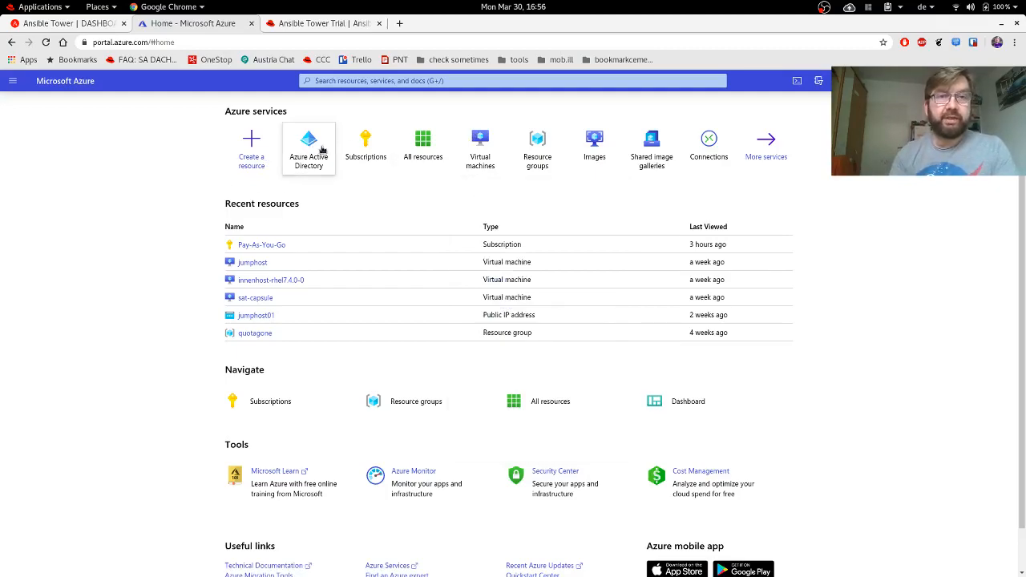
pyautogui.click(421, 159)
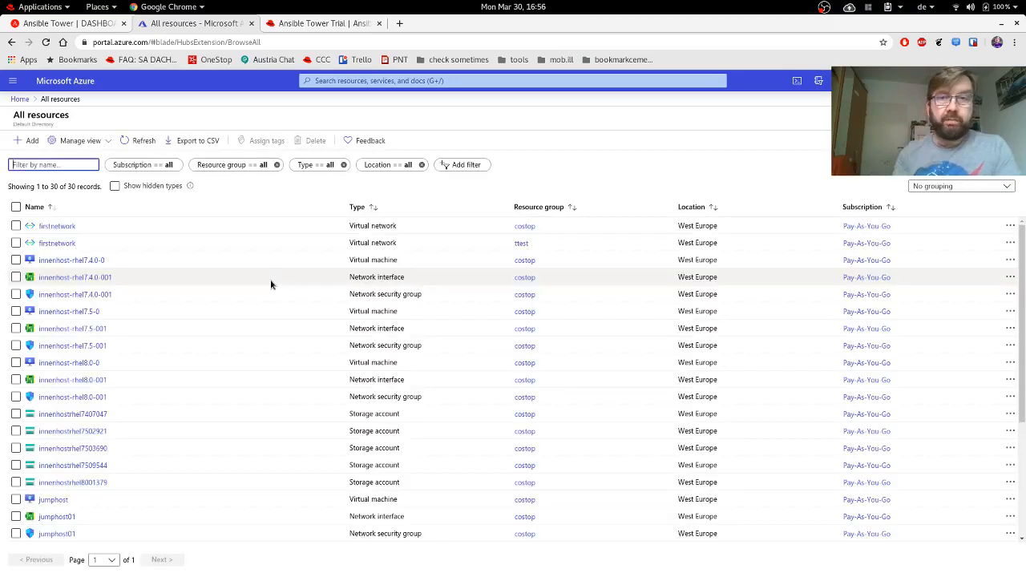
pyautogui.click(20, 99)
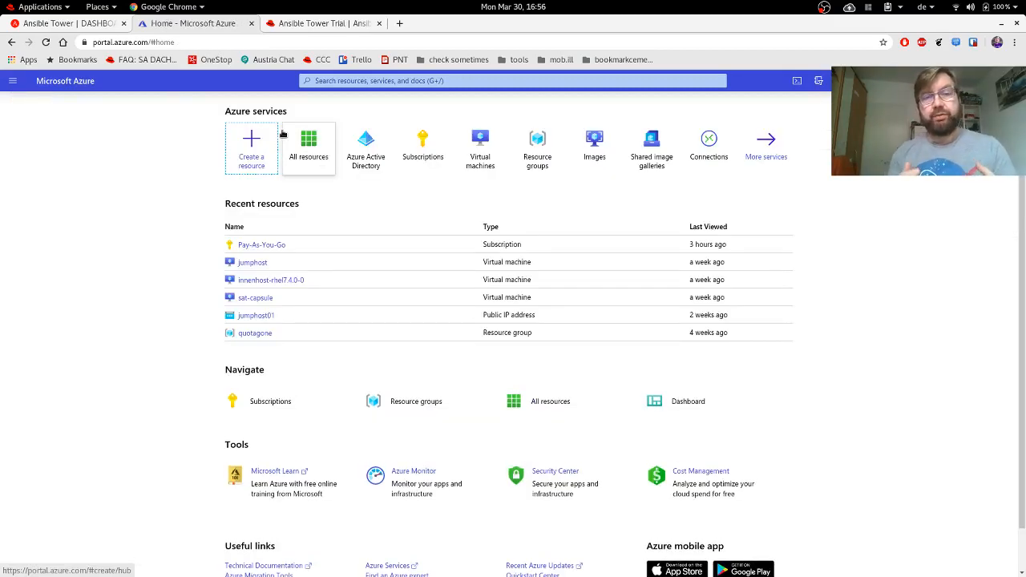
# Search Google for 'all ansible modules' in a new tab and open 'All modules — Ansible Documentation'.
pyautogui.click(400, 26)
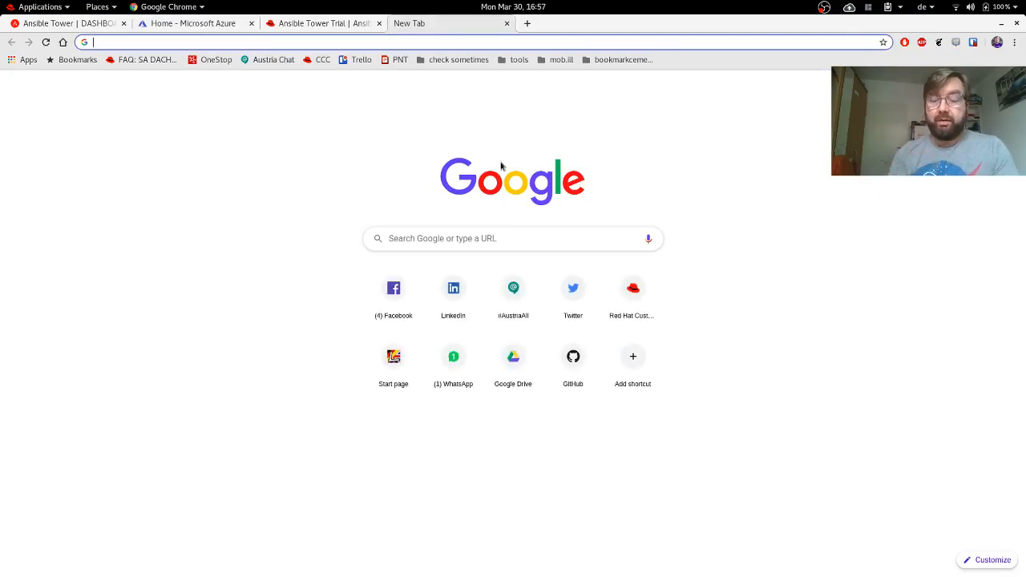
pyautogui.hotkey('ctrl', 'k')
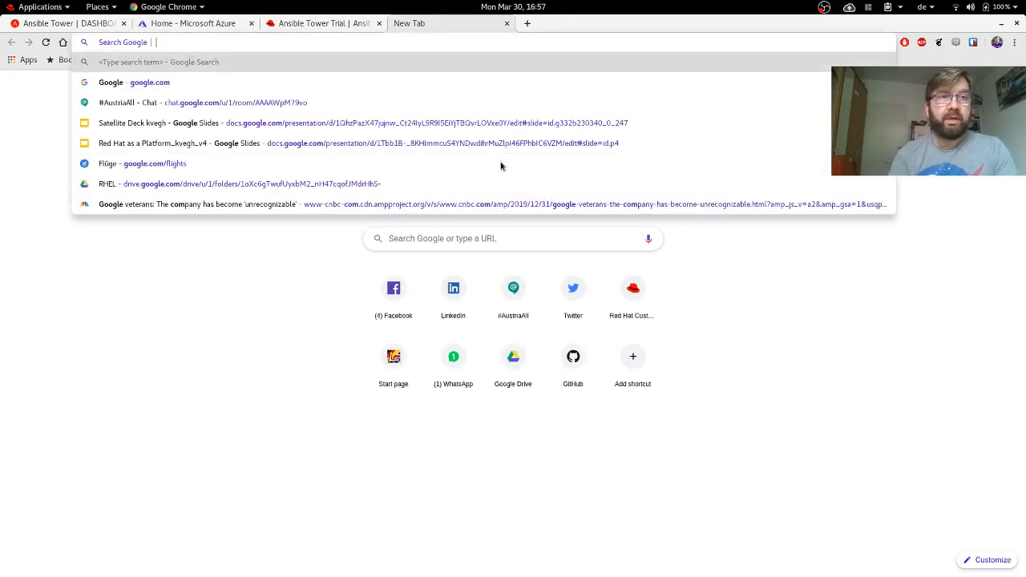
pyautogui.write('all')
pyautogui.press('Return')
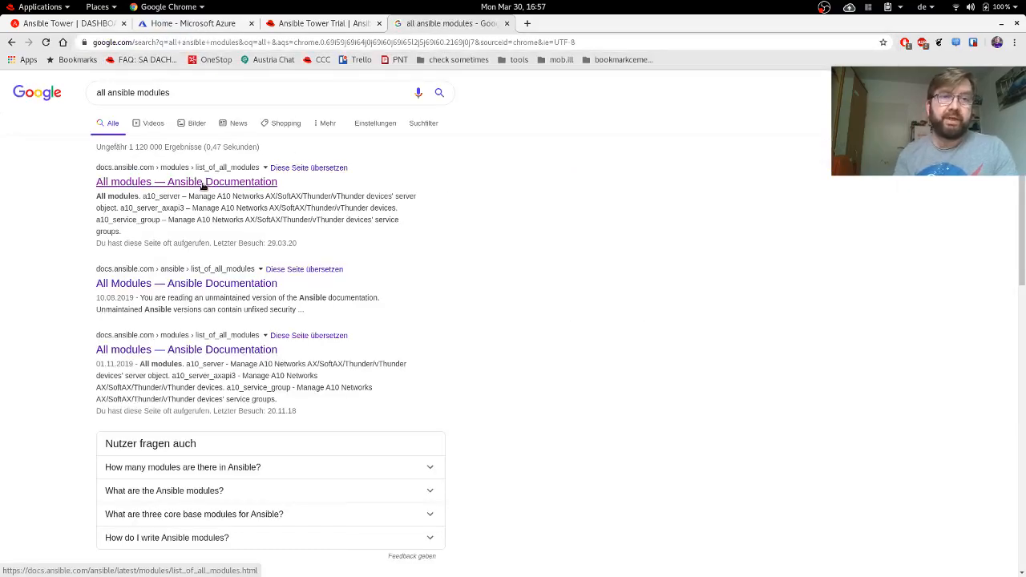
pyautogui.click(205, 180)
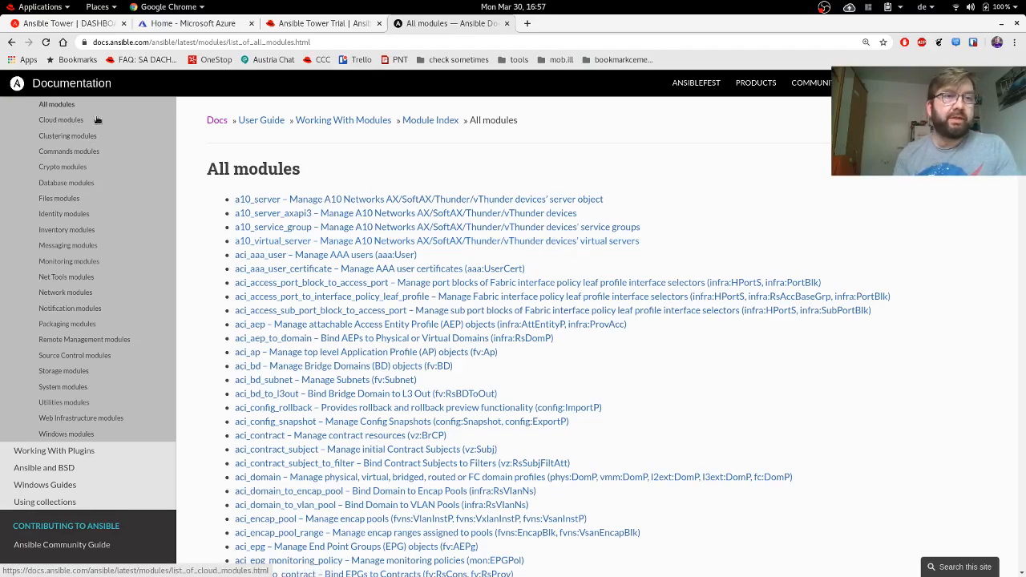
# Go to the Azure section of the Cloud modules list.
pyautogui.click(58, 122)
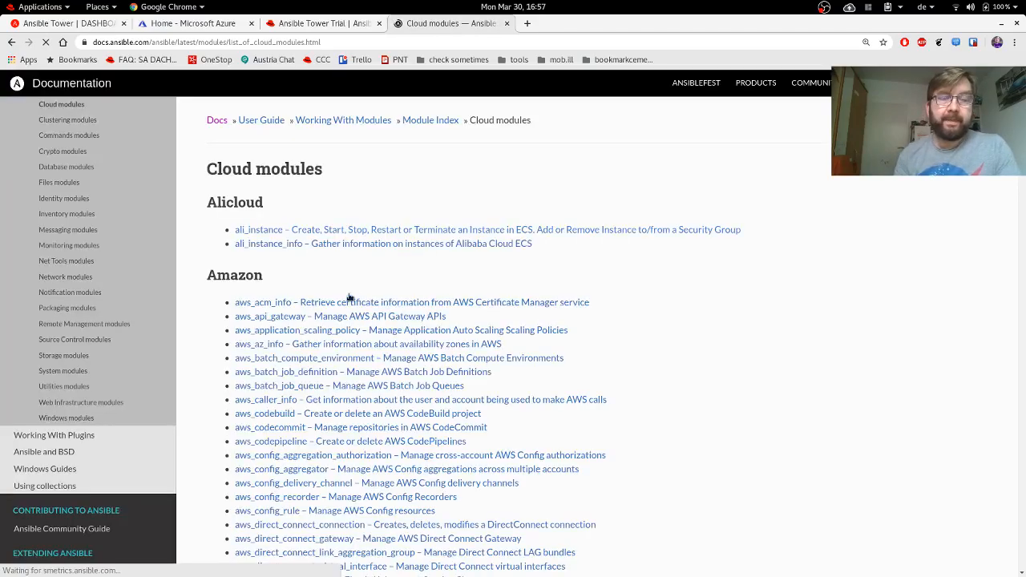
pyautogui.scroll(-12, 425, 264)
pyautogui.scroll(-15, 431, 284)
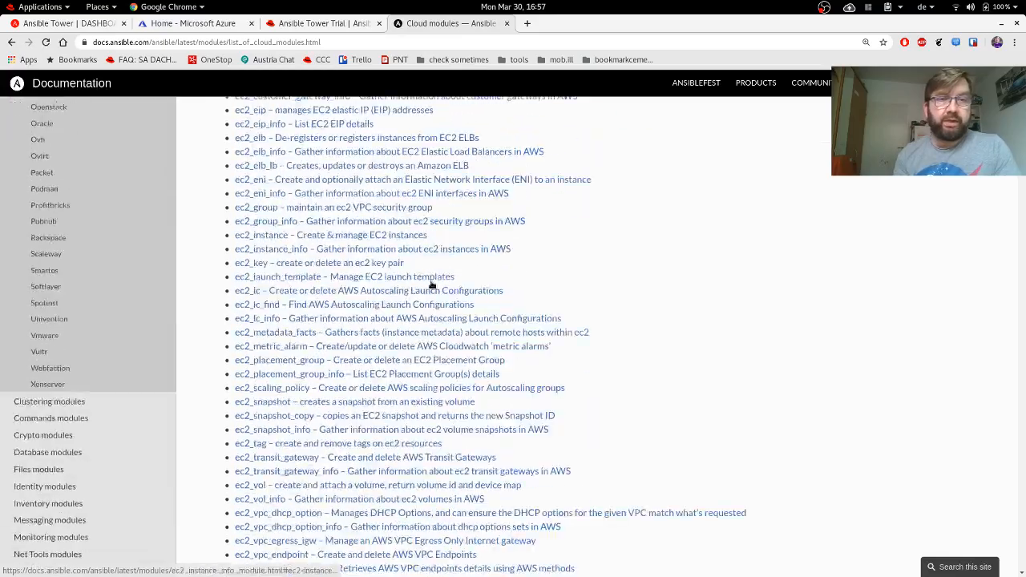
pyautogui.scroll(8, 432, 284)
pyautogui.scroll(5, 431, 285)
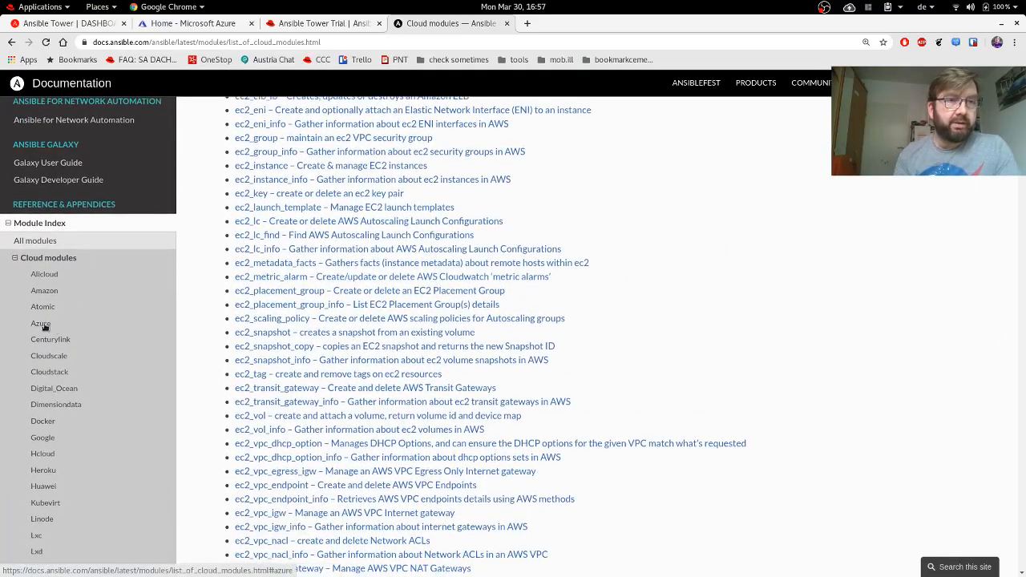
pyautogui.click(42, 324)
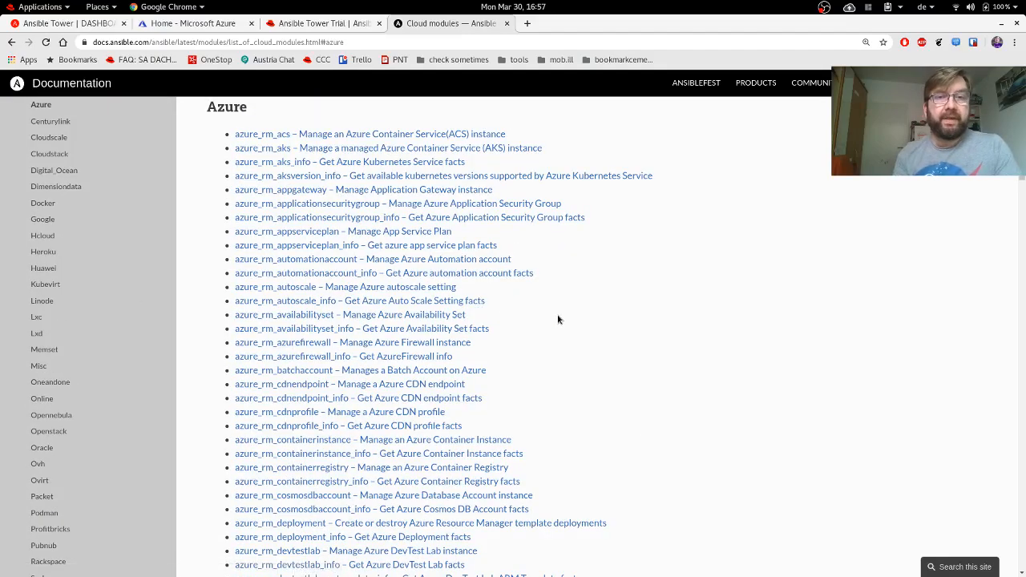
pyautogui.scroll(-9, 557, 318)
pyautogui.scroll(10, 558, 319)
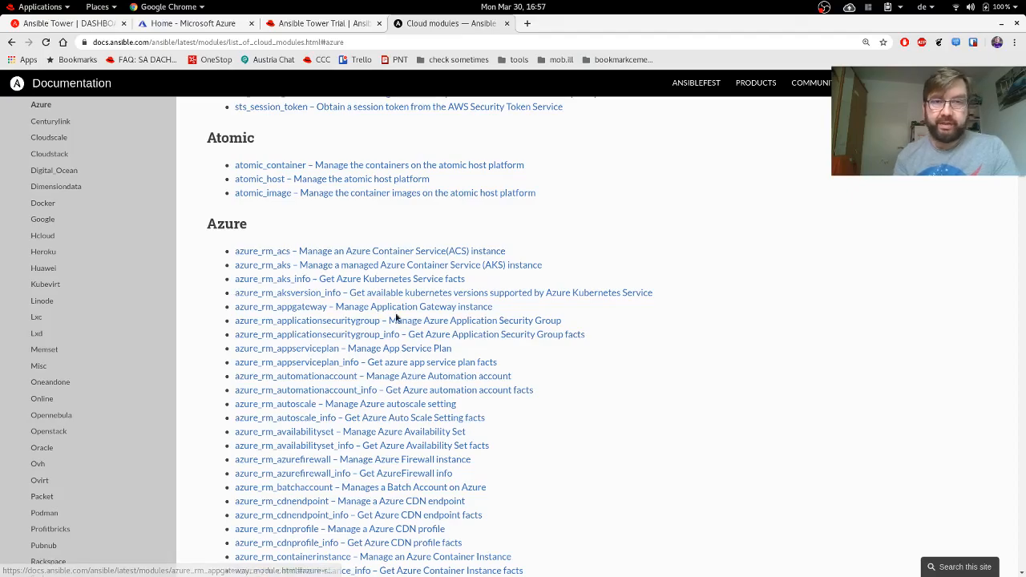
# Find 'virtualma' on the page and open the azure_rm_virtualmachine module page.
pyautogui.hotkey('ctrl', 'f')
pyautogui.write('virtual')
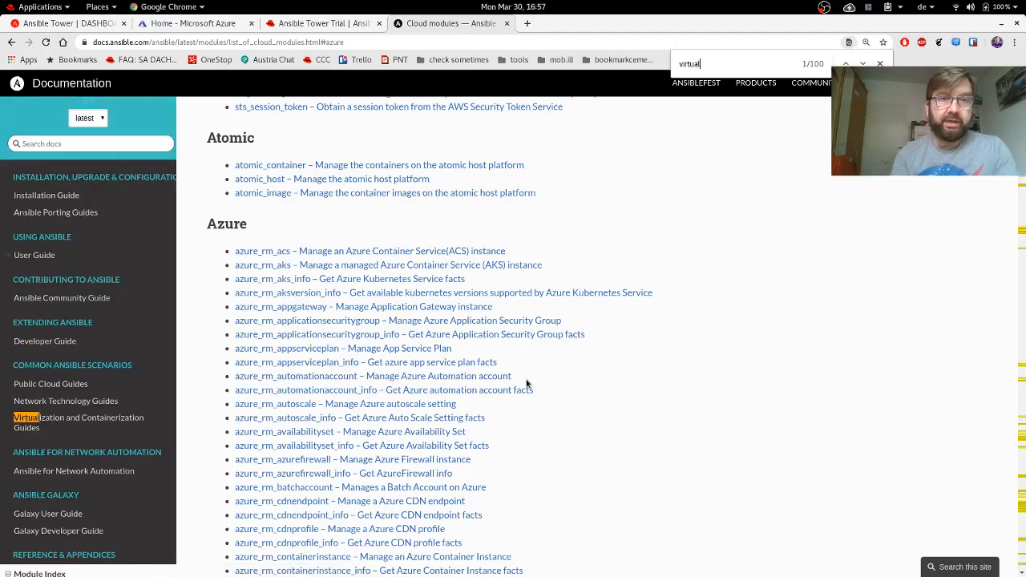
pyautogui.write('ma')
pyautogui.press('Return')
pyautogui.press('Return')
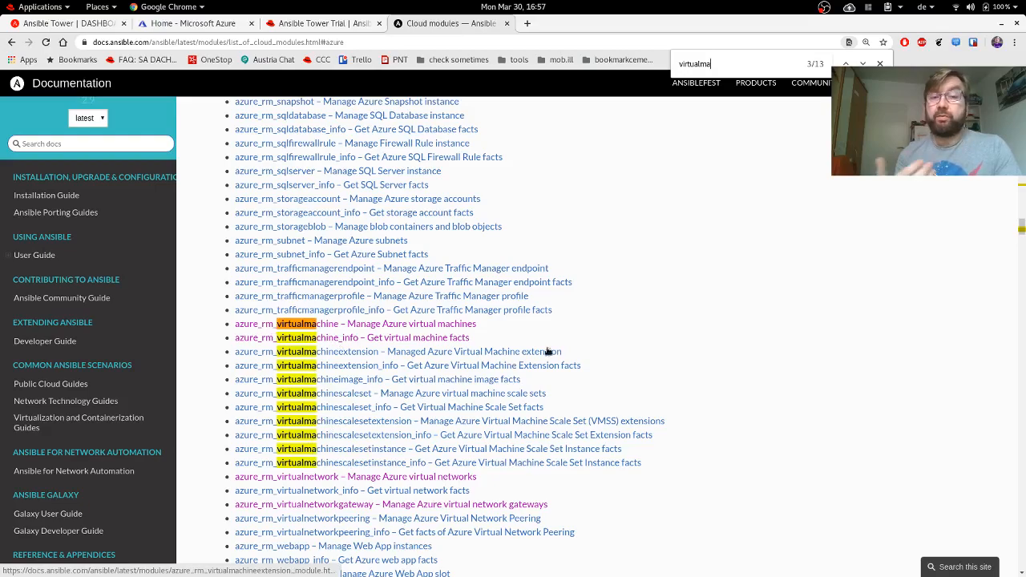
pyautogui.click(311, 328)
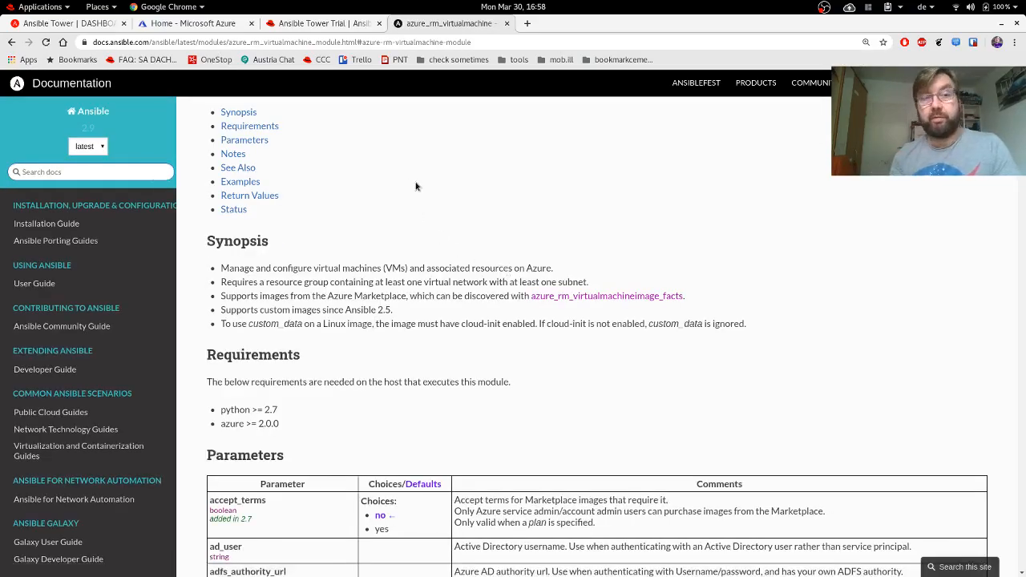
# Scroll to the Examples, select the 'Create VM with defaults' task and zoom the page to 125%.
pyautogui.scroll(2, 415, 186)
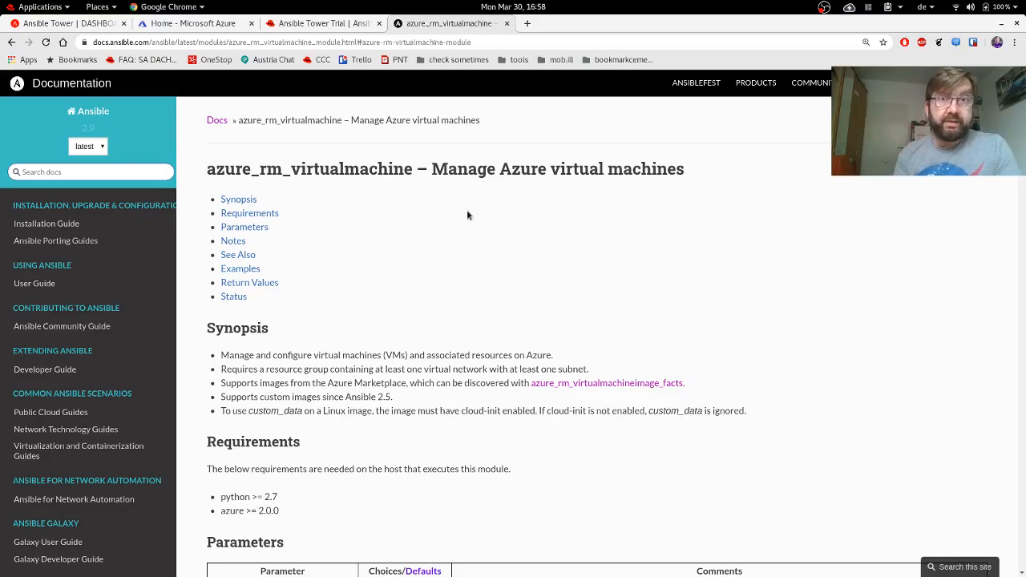
pyautogui.scroll(-10, 467, 210)
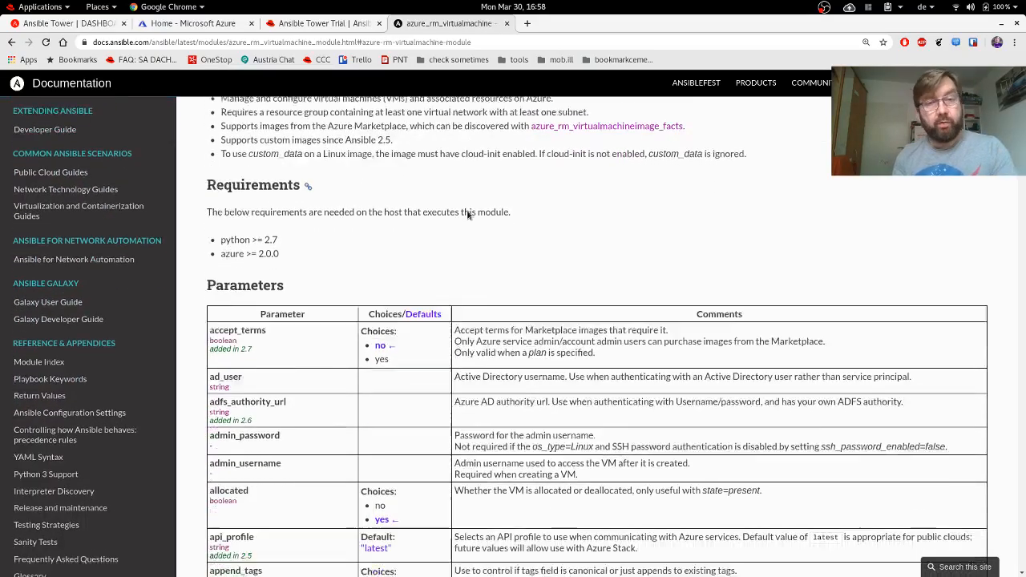
pyautogui.scroll(-15, 467, 214)
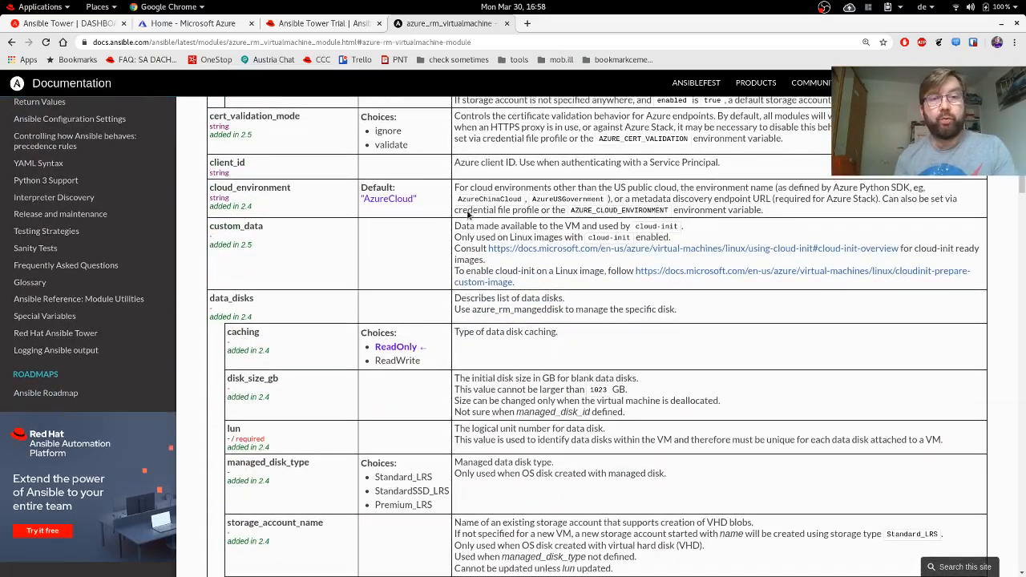
pyautogui.scroll(-20, 467, 210)
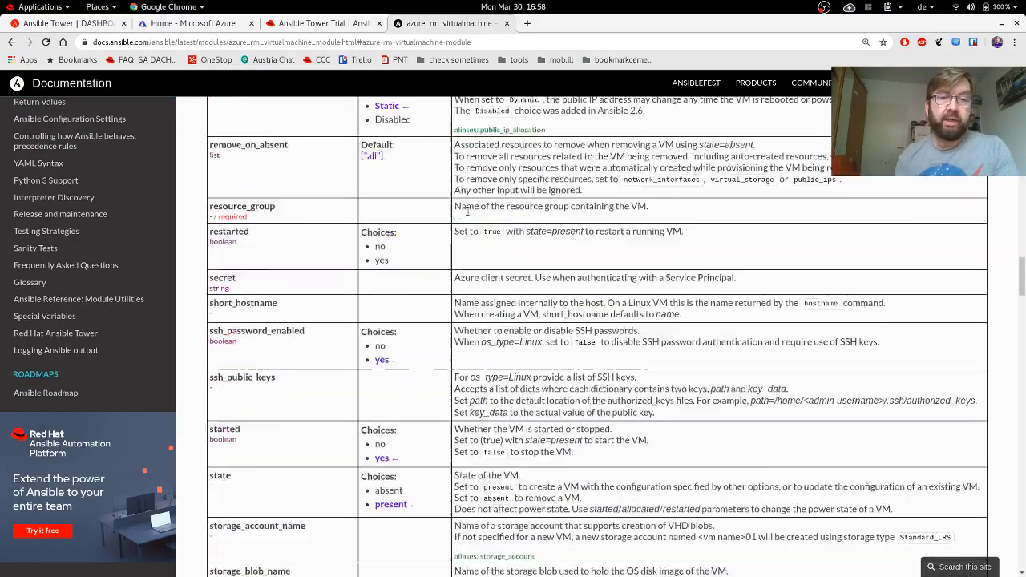
pyautogui.scroll(-1, 468, 210)
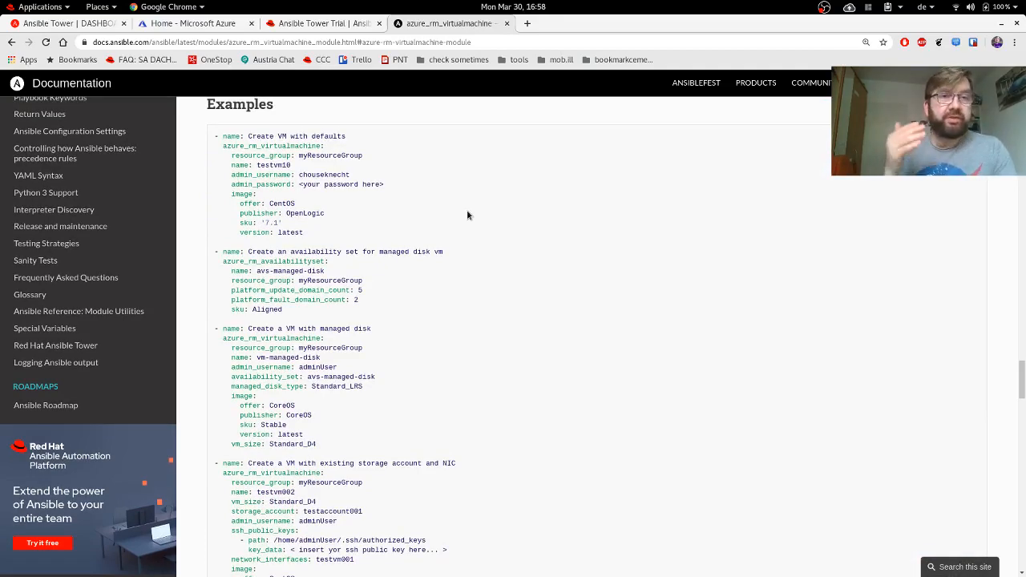
pyautogui.moveTo(328, 243); pyautogui.dragTo(189, 132)
pyautogui.hotkey('ctrl', '+')
pyautogui.hotkey('ctrl', '+')
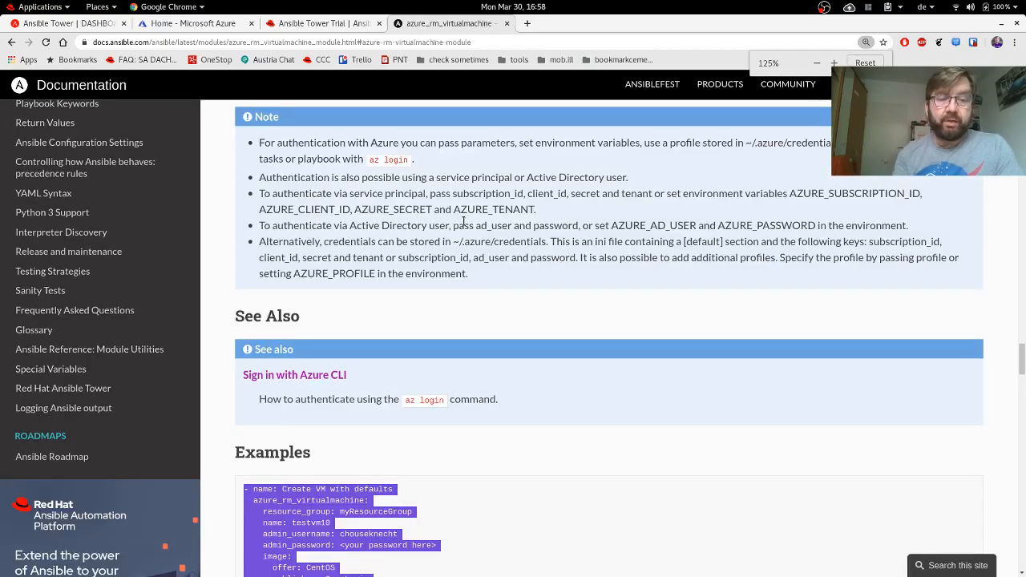
pyautogui.scroll(-4, 464, 222)
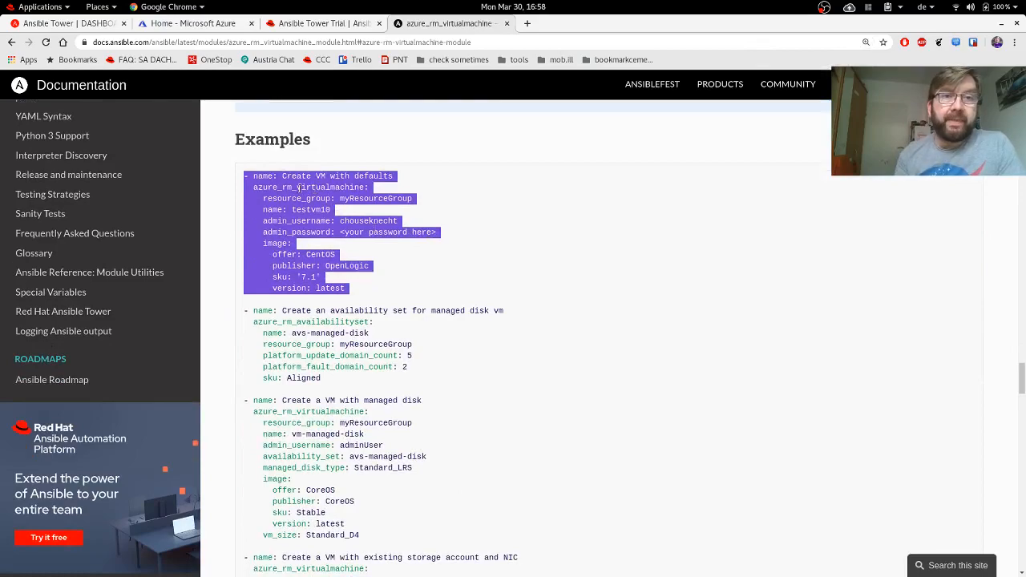
# Highlight the example's module, resource_group, name testvm10, admin credentials and image lines, then open a new tab.
pyautogui.tripleClick(300, 187)
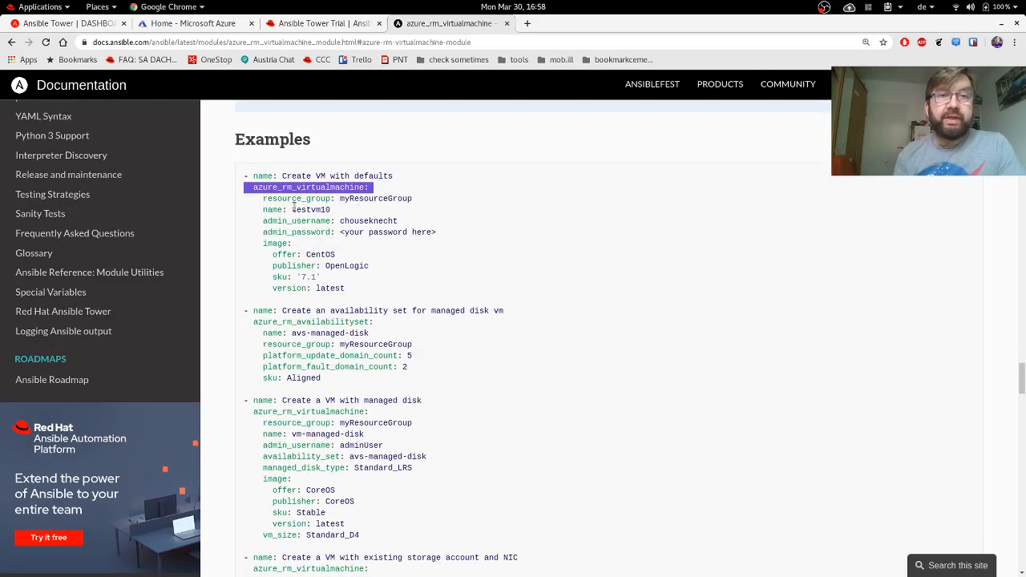
pyautogui.doubleClick(295, 199)
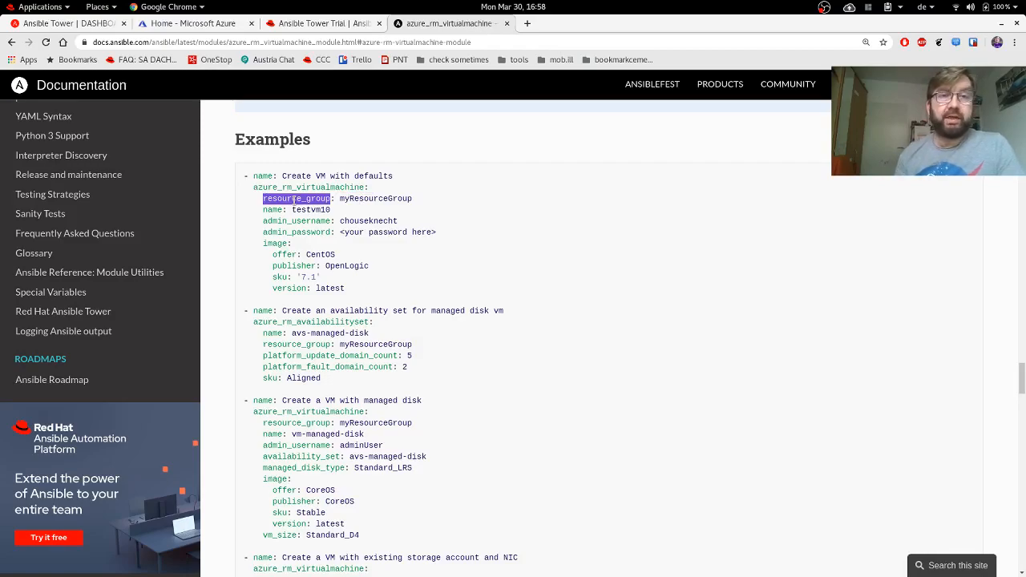
pyautogui.tripleClick(306, 210)
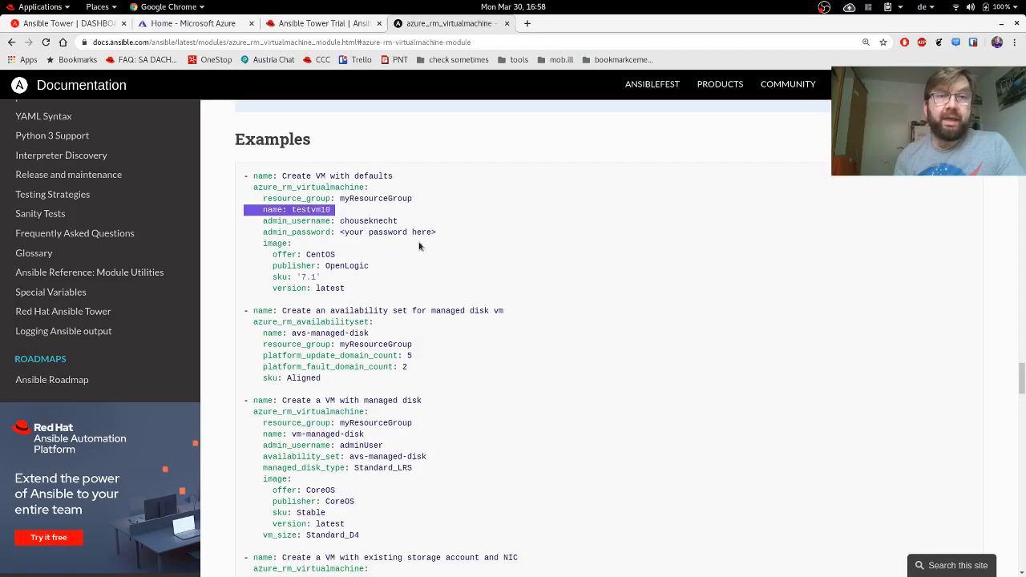
pyautogui.click(451, 238)
pyautogui.moveTo(451, 238); pyautogui.dragTo(458, 214)
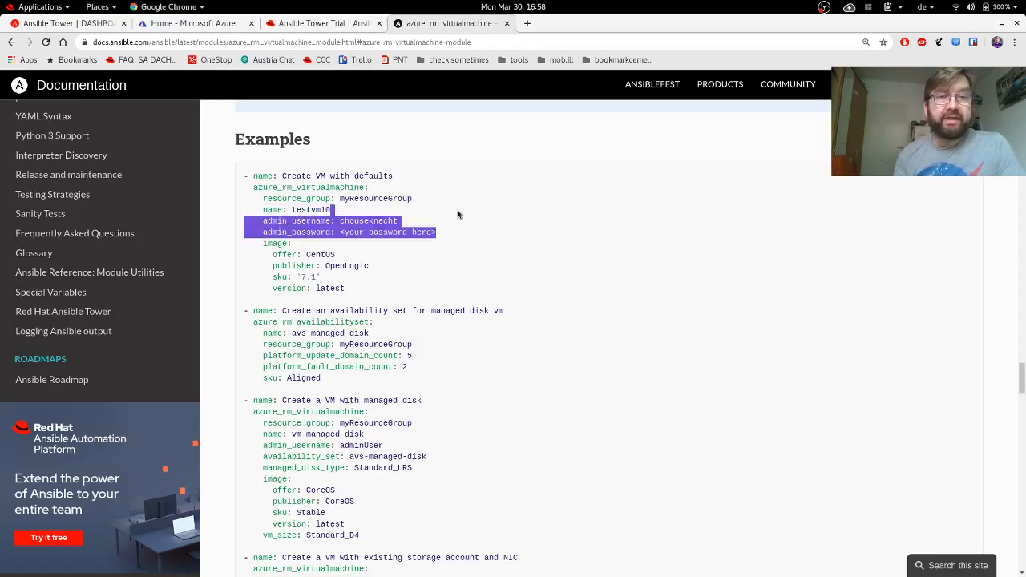
pyautogui.moveTo(356, 290); pyautogui.dragTo(227, 245)
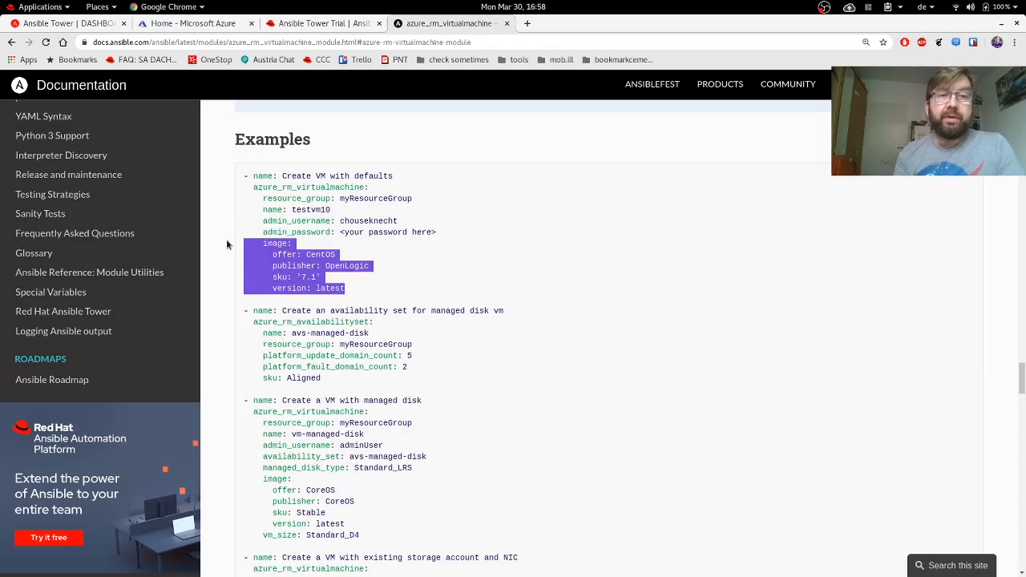
pyautogui.click(534, 255)
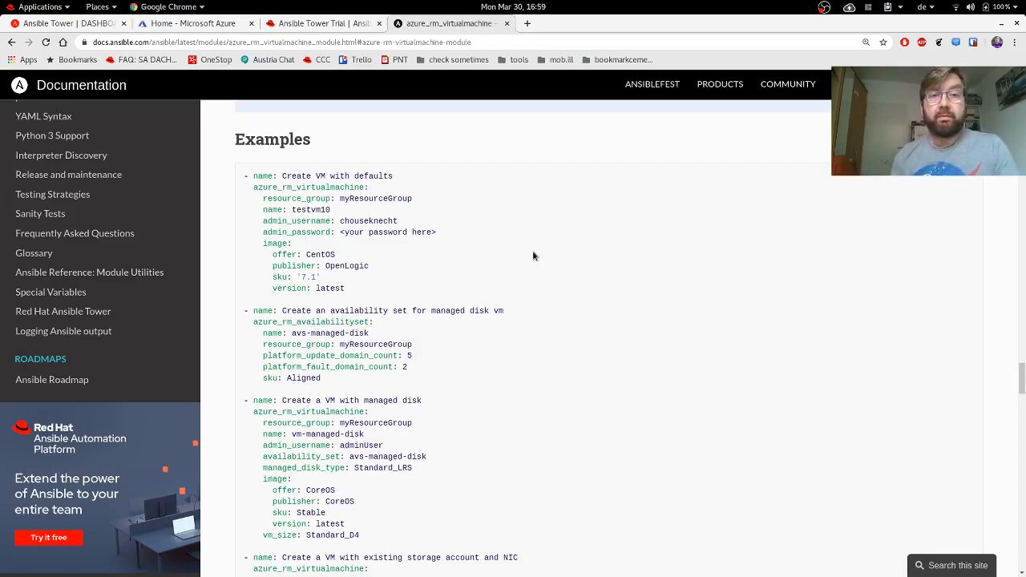
pyautogui.hotkey('ctrl', 't')
# Open azure_vm_jumphost.yml from the Azure folder of the UseCasesonClouds GitHub repository.
pyautogui.write('git')
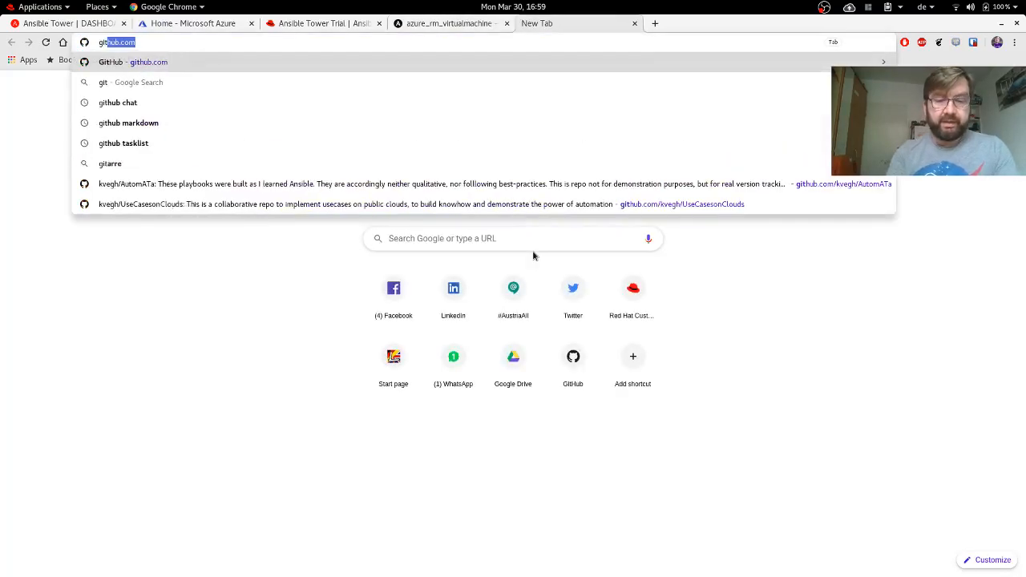
pyautogui.write('hub.com')
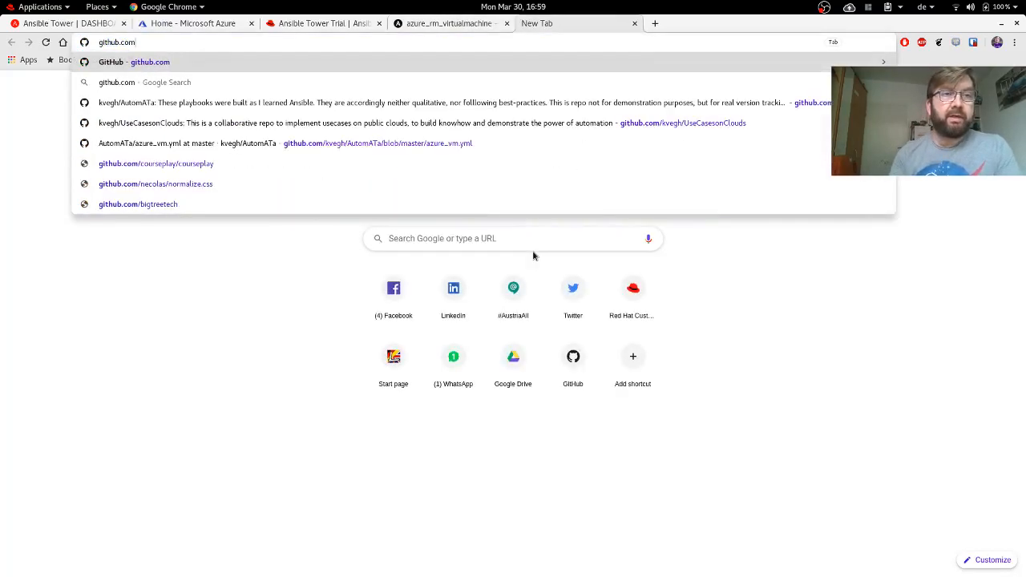
pyautogui.write('/kvegh/')
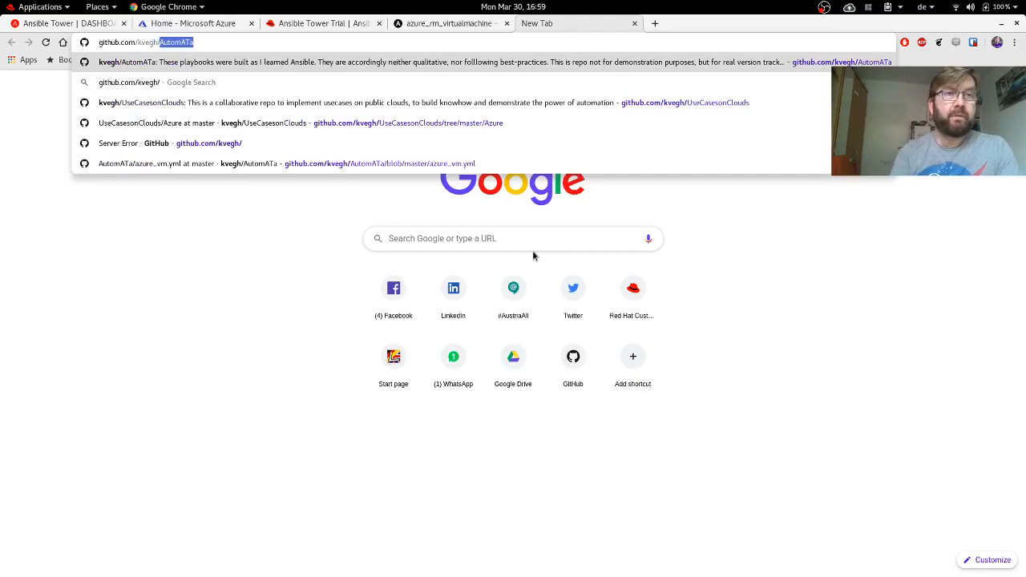
pyautogui.write('U')
pyautogui.press('Return')
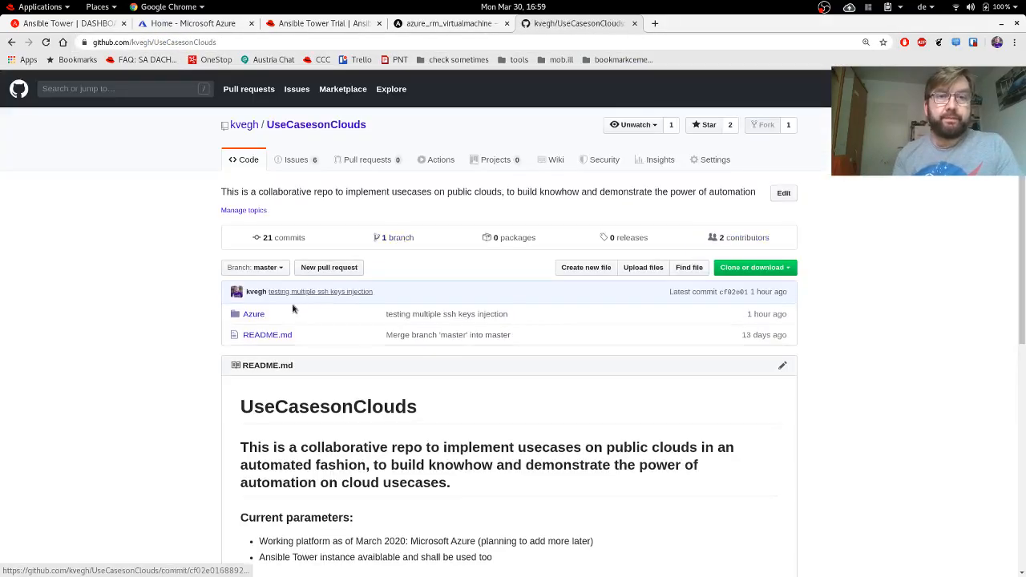
pyautogui.click(254, 314)
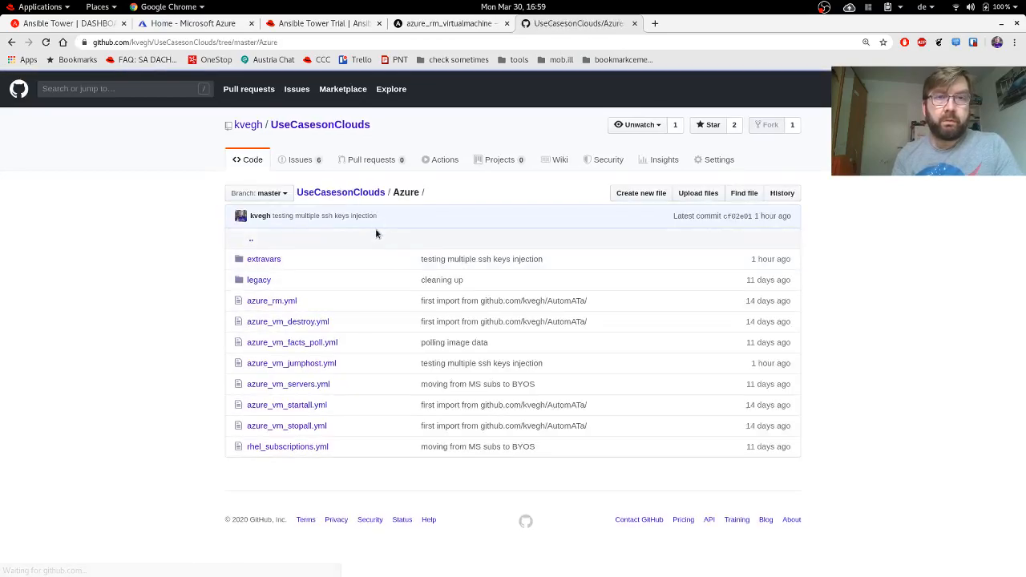
pyautogui.click(304, 363)
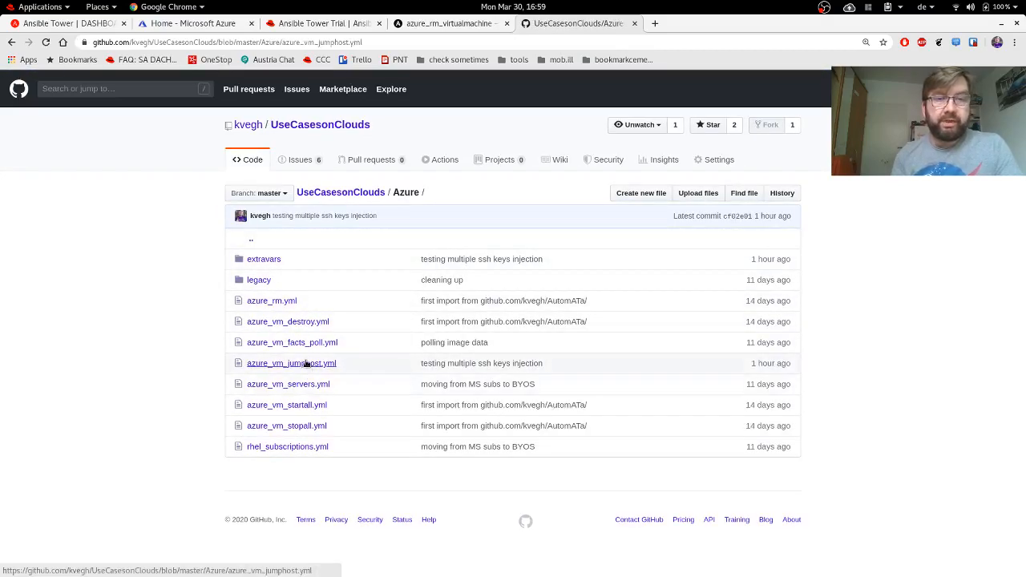
# Highlight the setup first jumphost task, its resource_group line, SSH public keys and image settings.
pyautogui.scroll(-6, 463, 321)
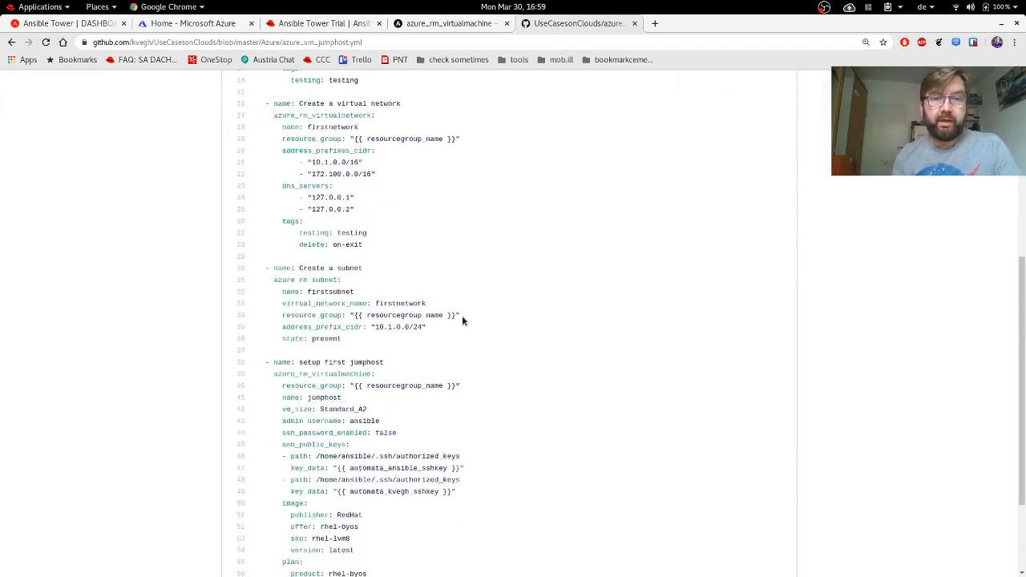
pyautogui.moveTo(257, 234); pyautogui.dragTo(414, 469)
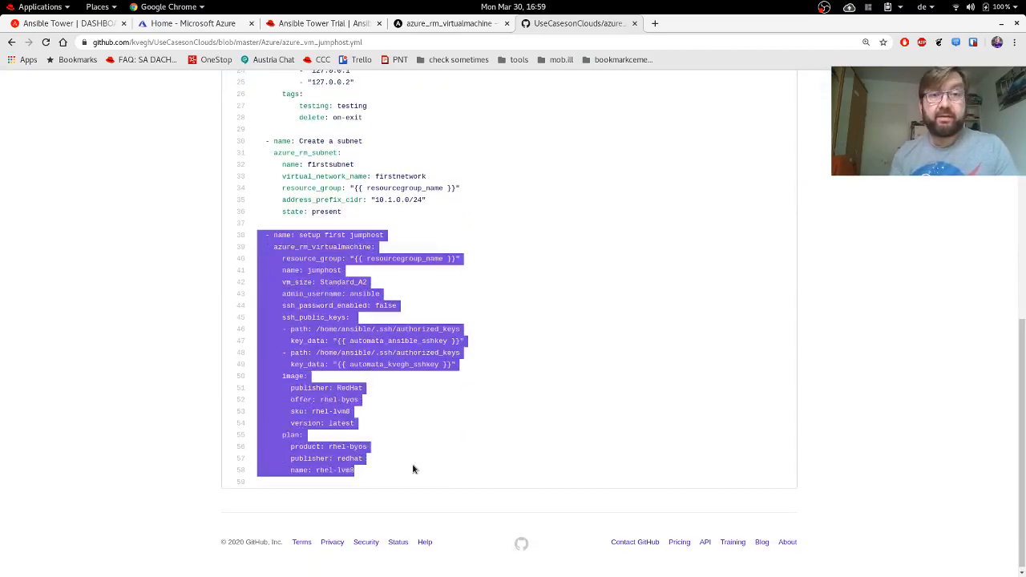
pyautogui.click(515, 416)
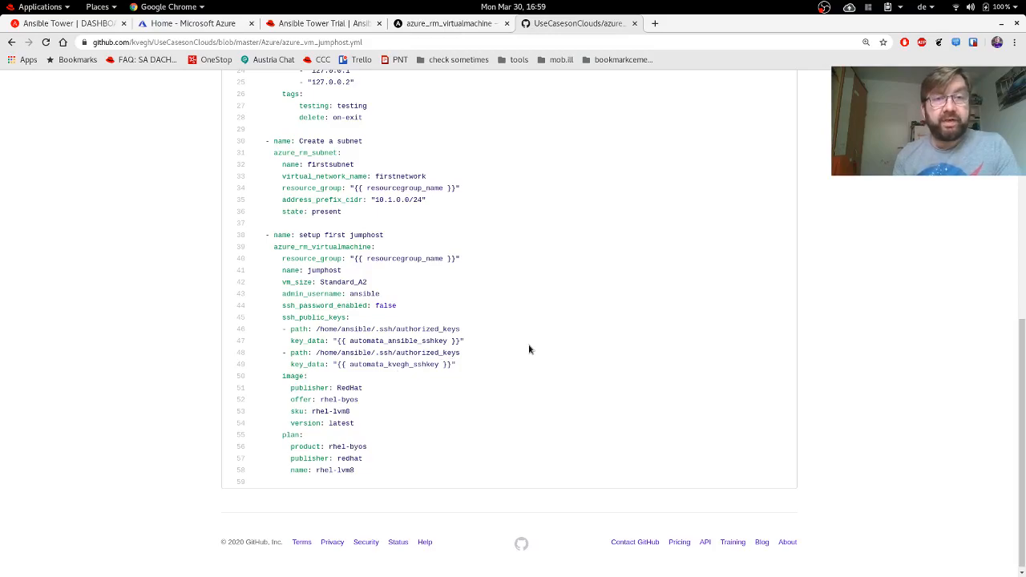
pyautogui.tripleClick(472, 261)
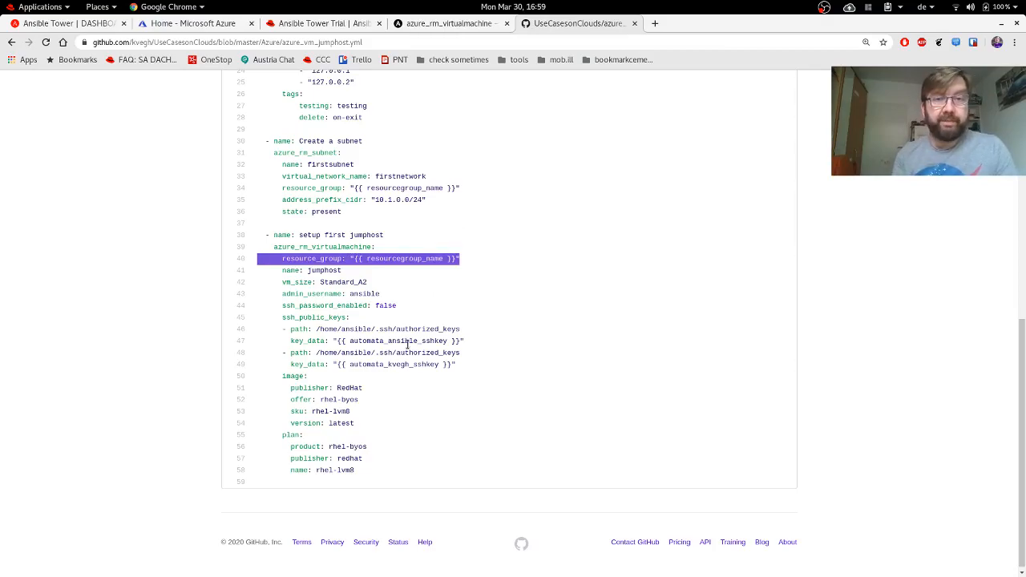
pyautogui.moveTo(479, 368); pyautogui.dragTo(481, 319)
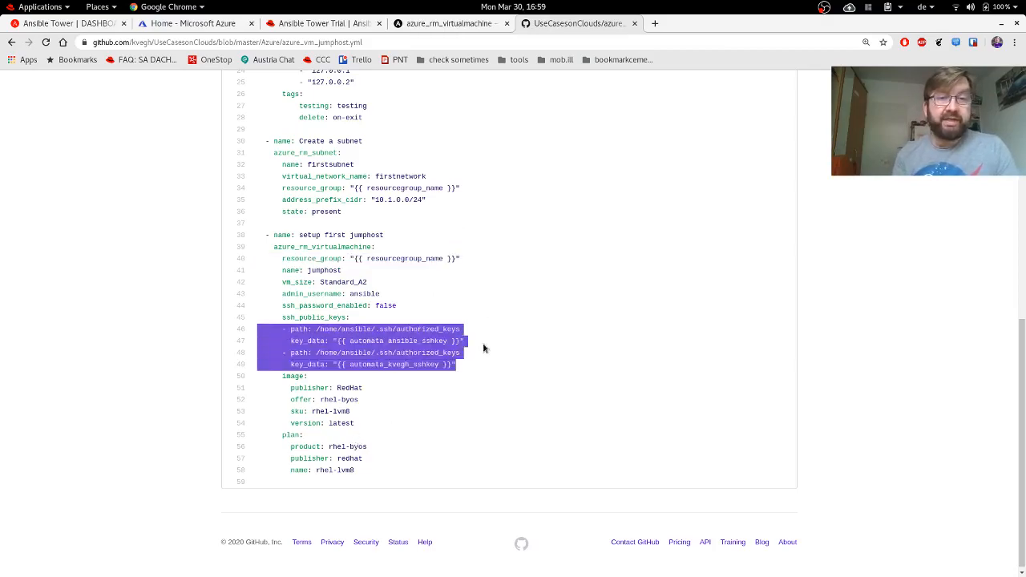
pyautogui.moveTo(355, 426); pyautogui.dragTo(251, 378)
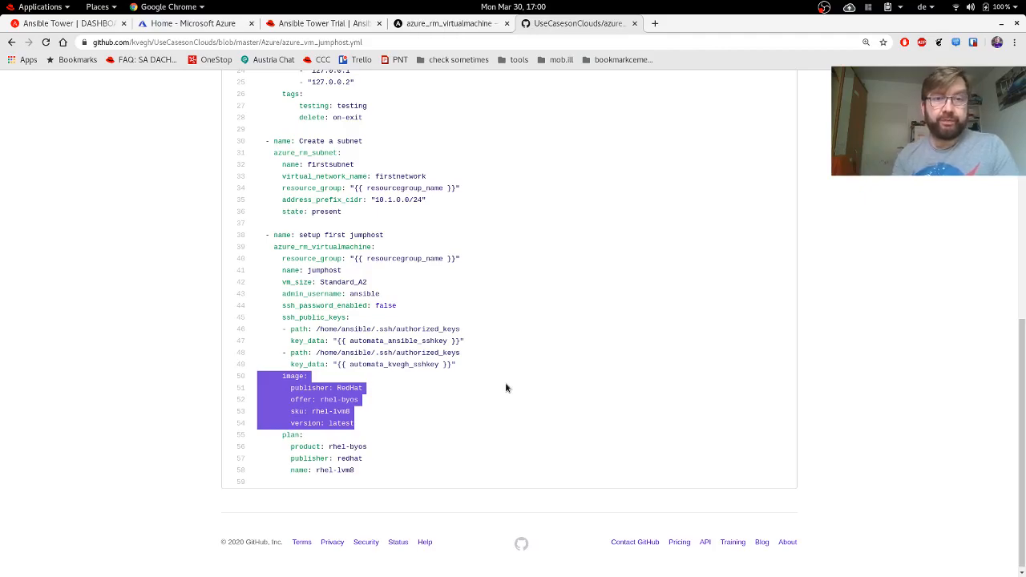
pyautogui.click(505, 388)
# Highlight the plan block, the azure_rm_virtualmachine line and the VM parameters from name to plan.
pyautogui.moveTo(369, 472); pyautogui.dragTo(245, 442)
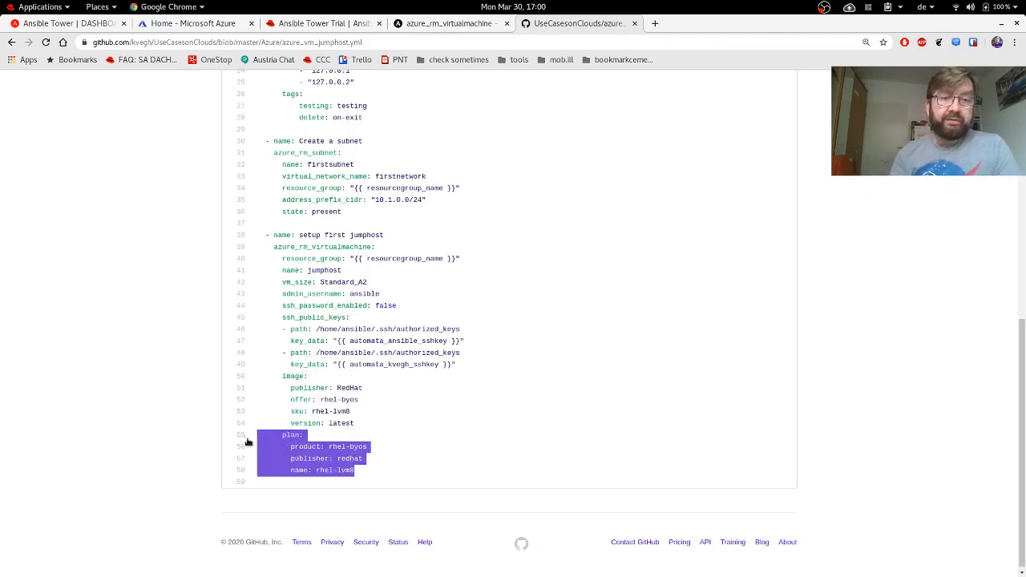
pyautogui.click(513, 398)
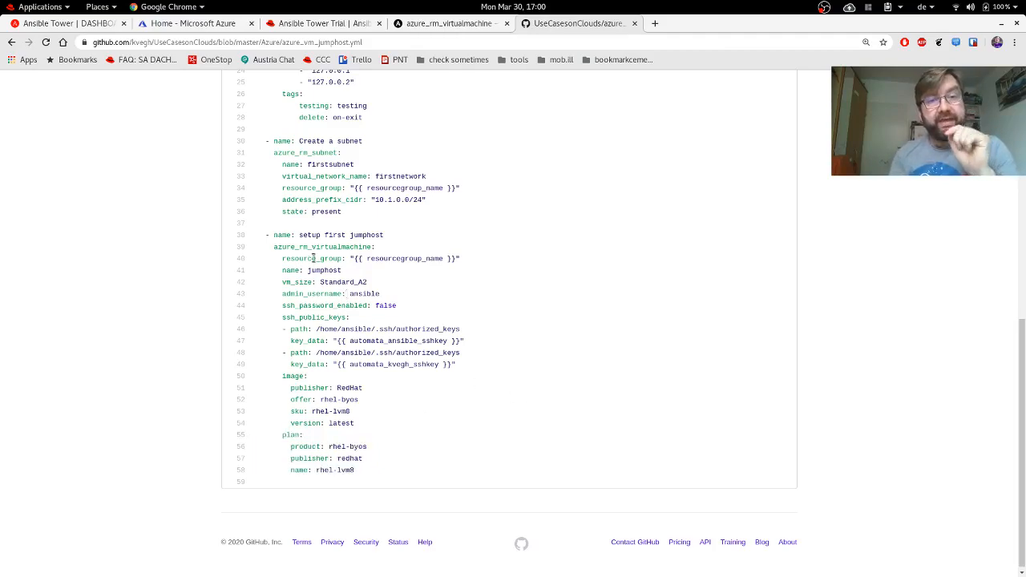
pyautogui.tripleClick(310, 247)
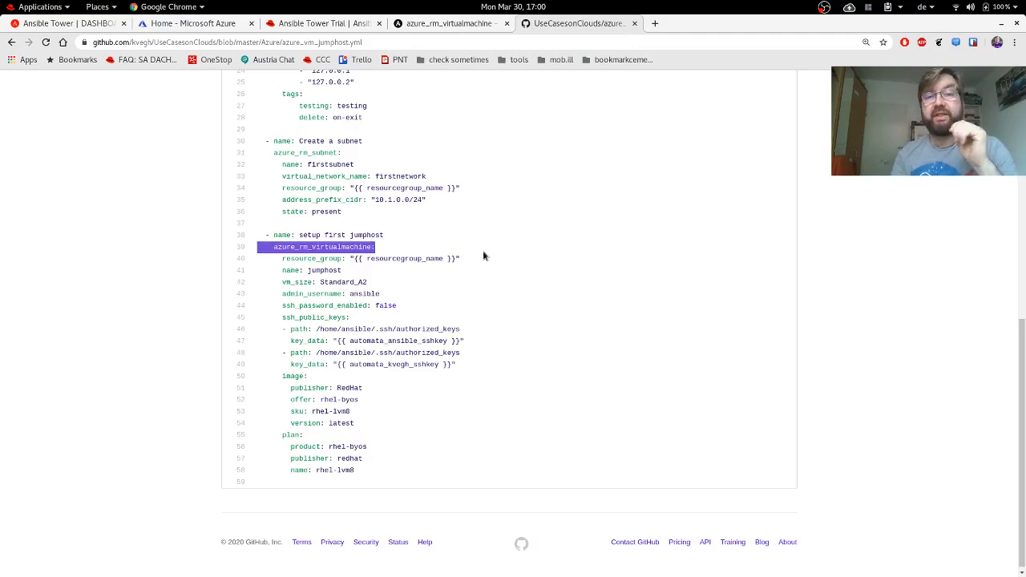
pyautogui.click(370, 471)
pyautogui.moveTo(369, 471); pyautogui.dragTo(276, 267)
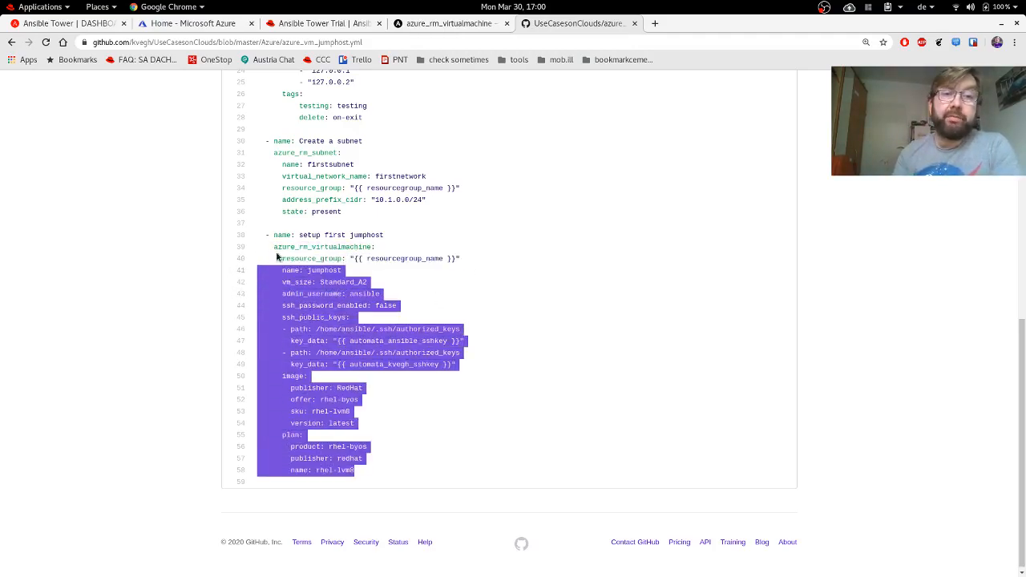
pyautogui.click(463, 286)
pyautogui.scroll(3, 462, 286)
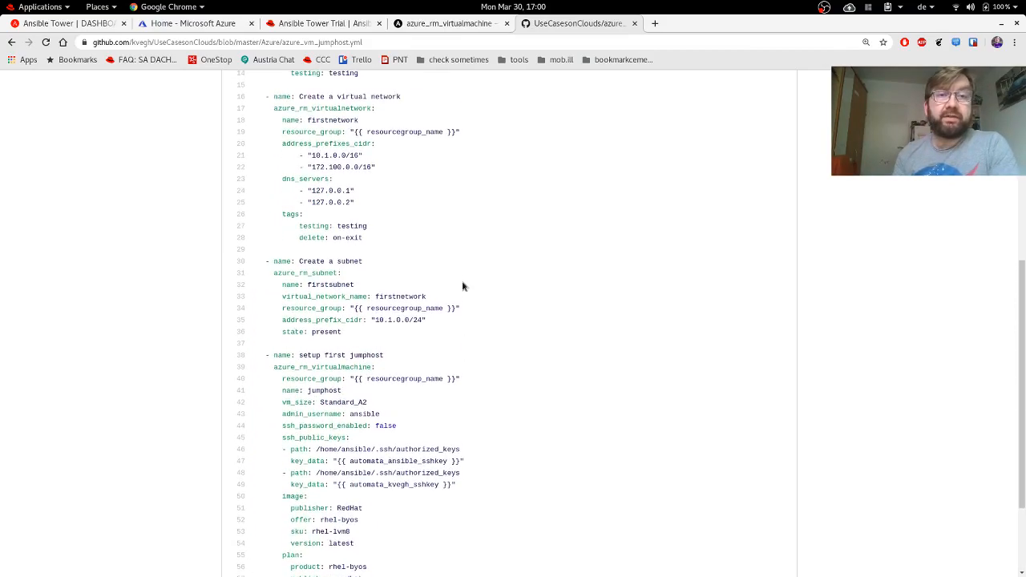
pyautogui.scroll(3, 462, 286)
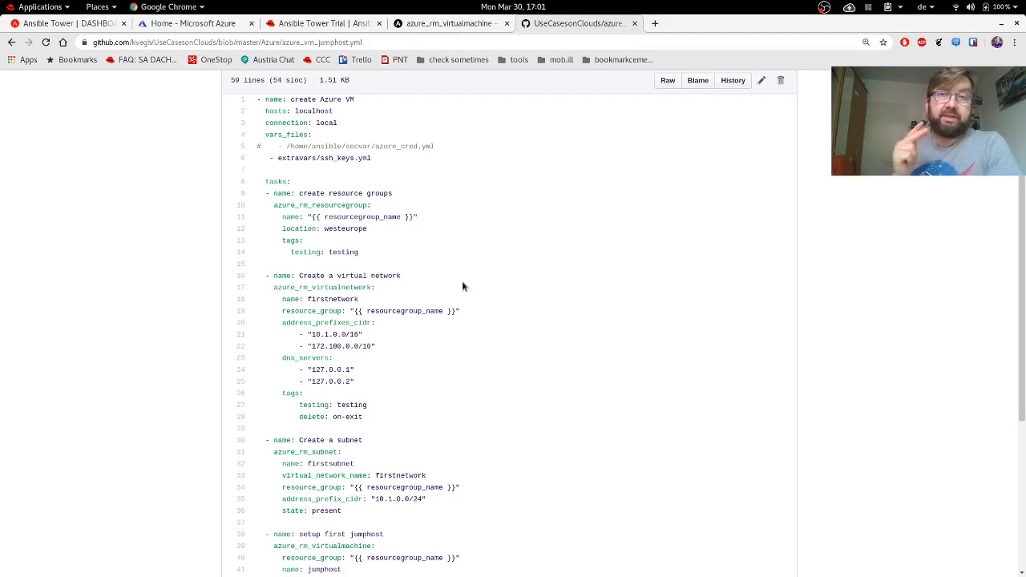
pyautogui.scroll(-8, 463, 286)
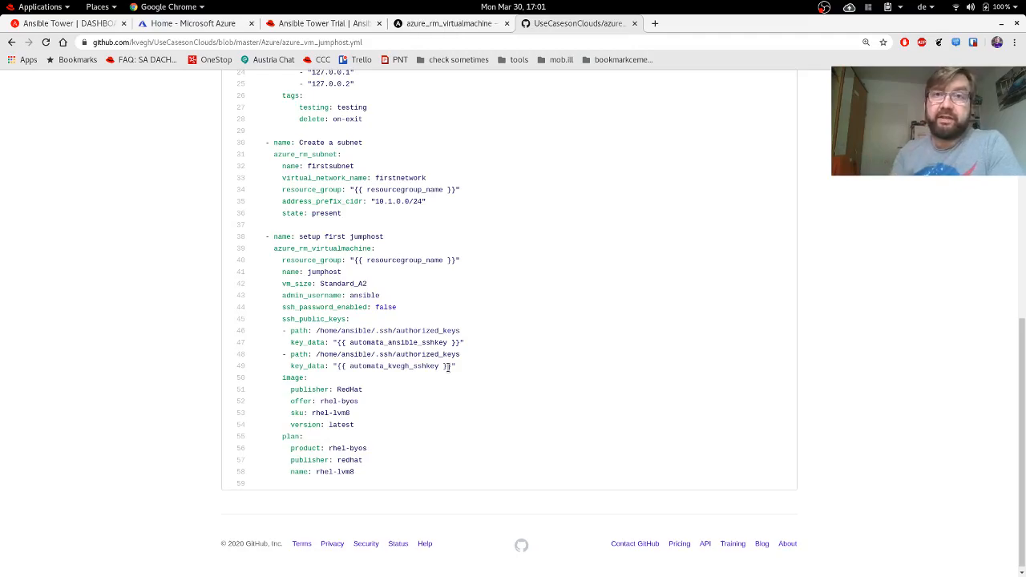
pyautogui.scroll(5, 449, 367)
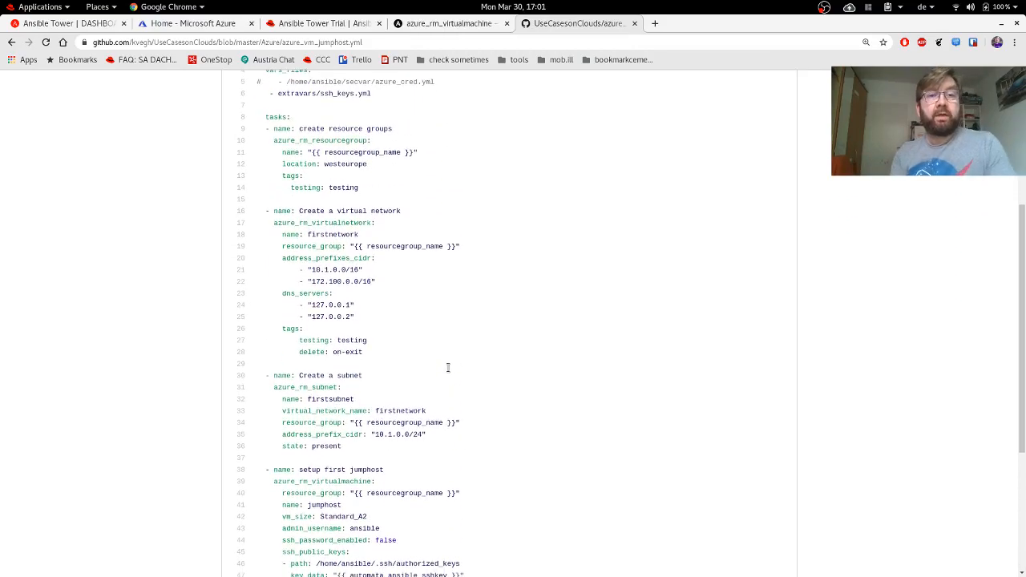
pyautogui.tripleClick(317, 387)
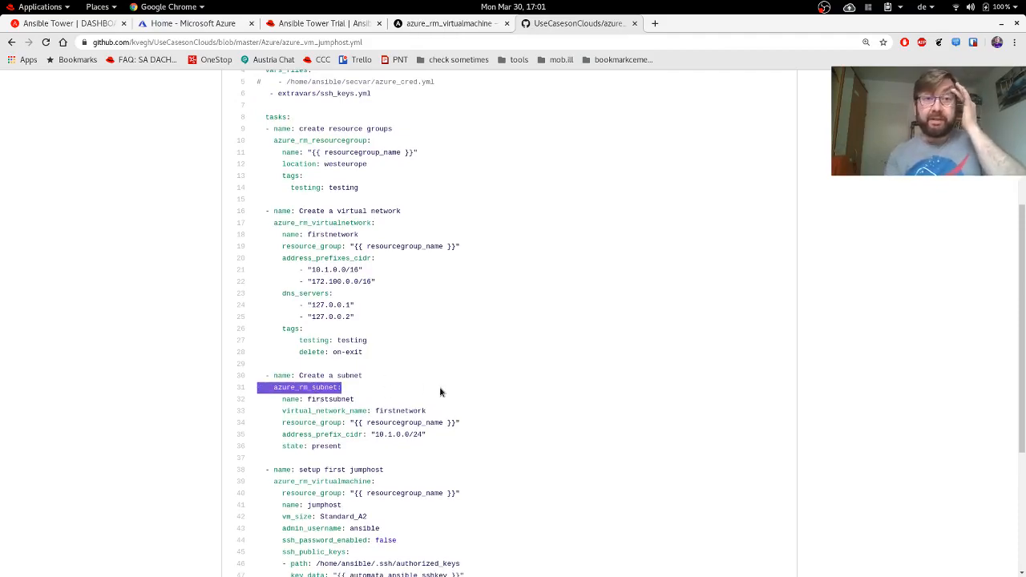
pyautogui.doubleClick(306, 389)
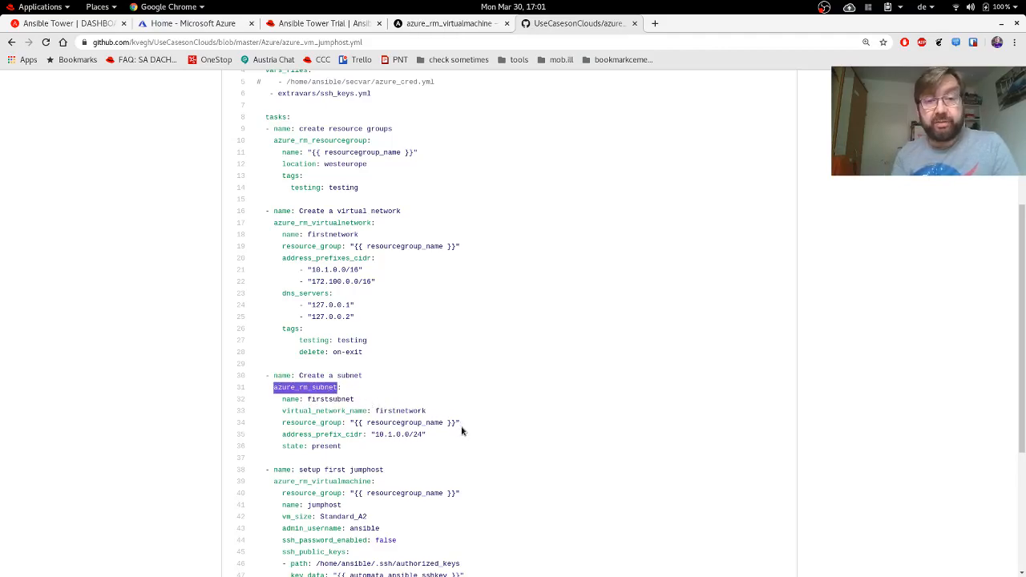
pyautogui.doubleClick(312, 222)
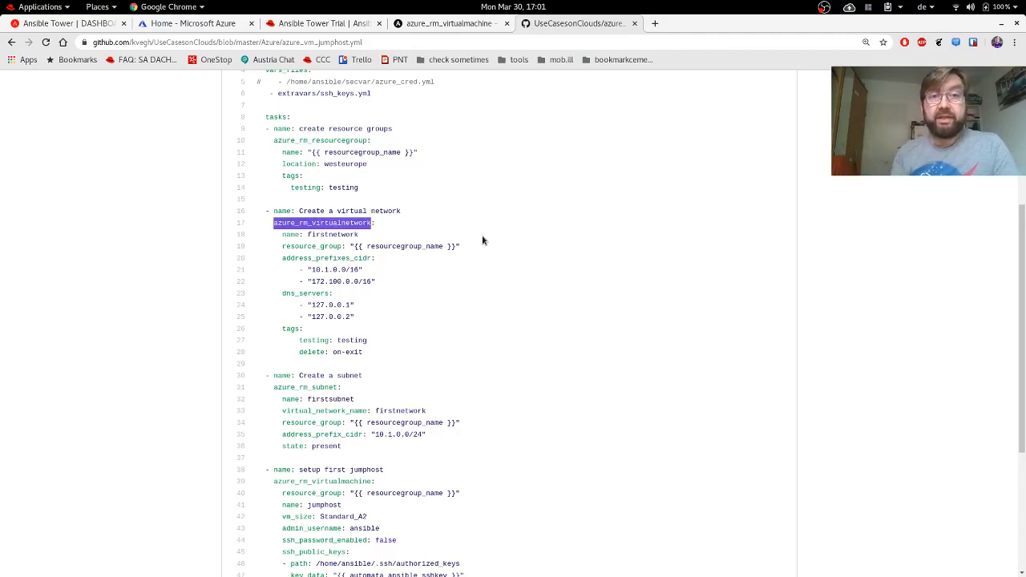
pyautogui.scroll(2, 483, 240)
pyautogui.moveTo(377, 260); pyautogui.dragTo(253, 197)
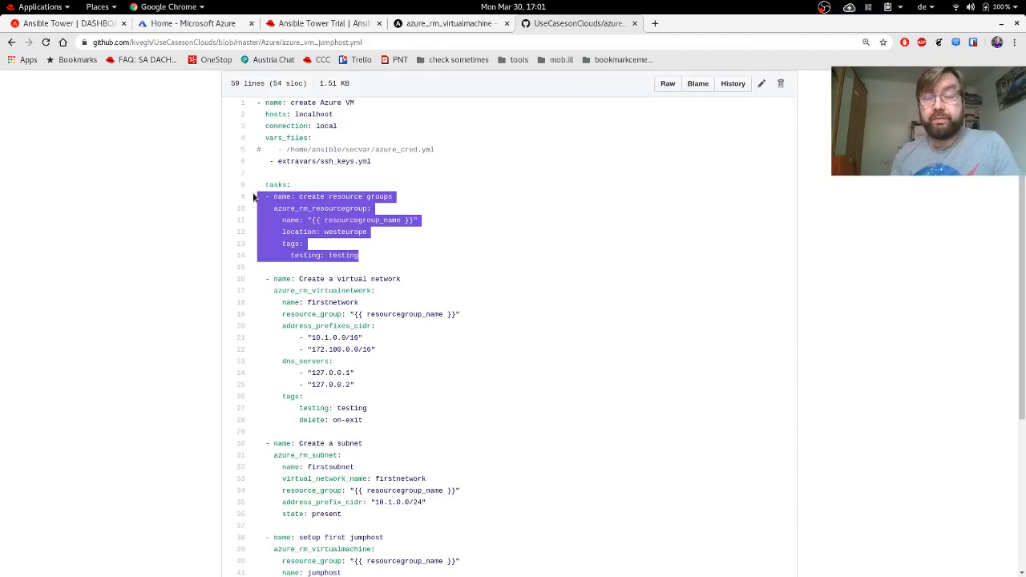
pyautogui.click(528, 242)
pyautogui.scroll(-5, 528, 241)
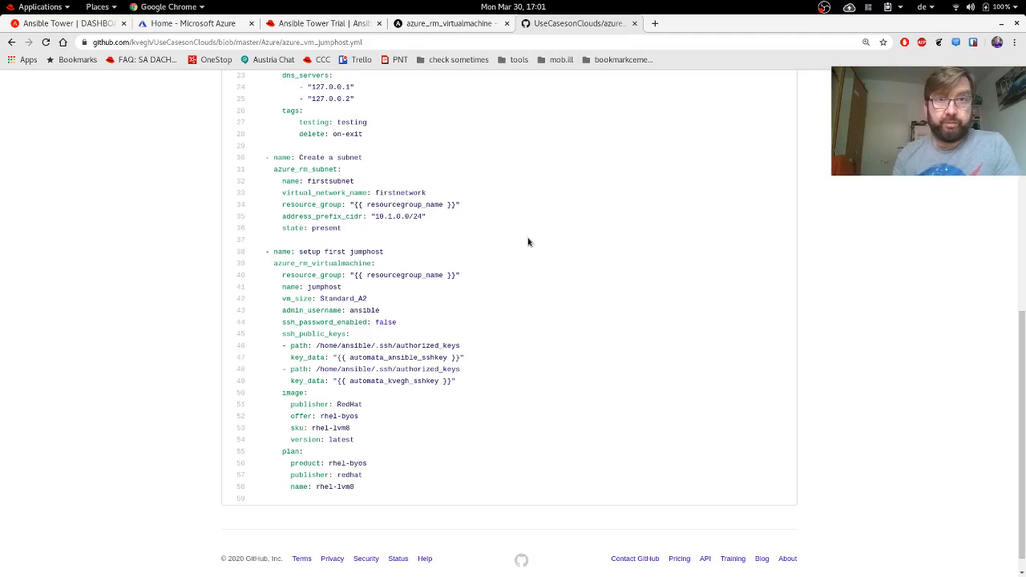
pyautogui.scroll(5, 527, 242)
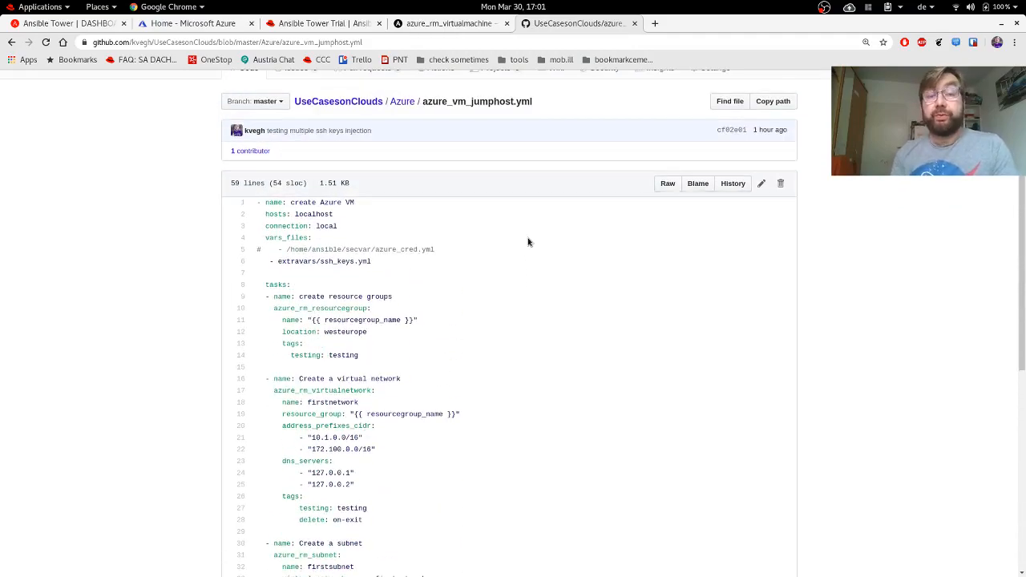
# Go to Credentials in Ansible Tower and start a new credential with the + button.
pyautogui.click(55, 26)
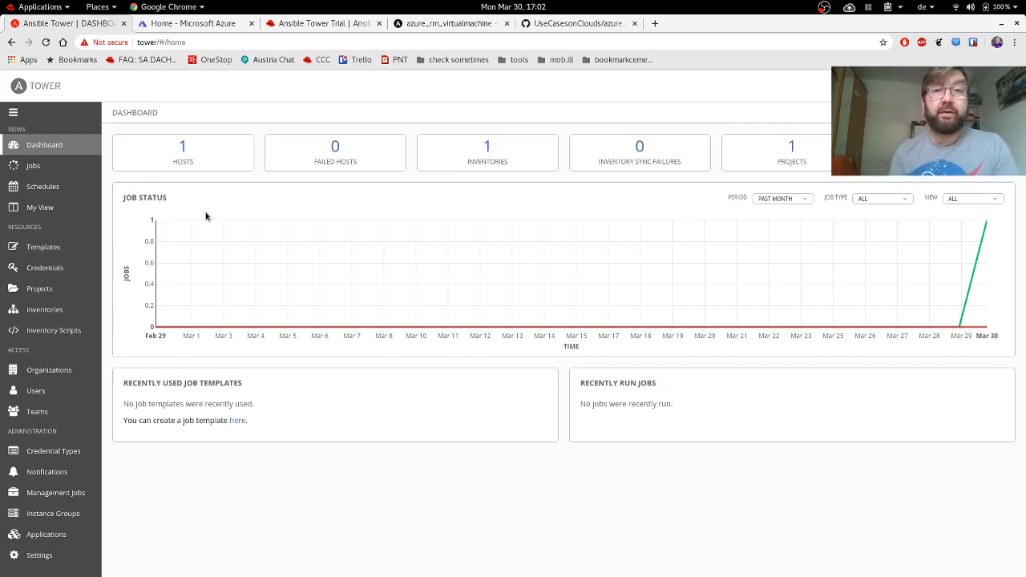
pyautogui.click(62, 273)
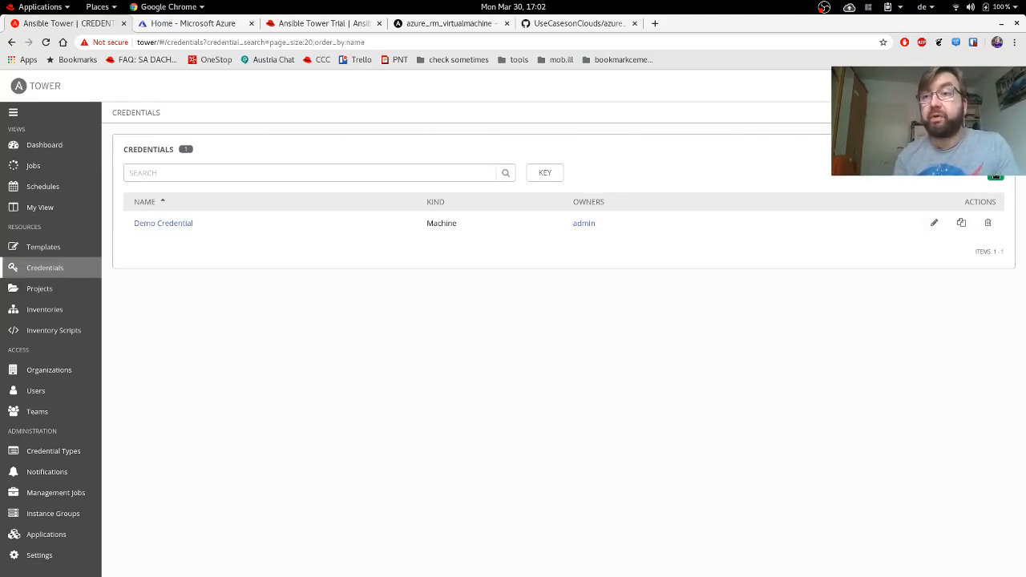
pyautogui.click(995, 175)
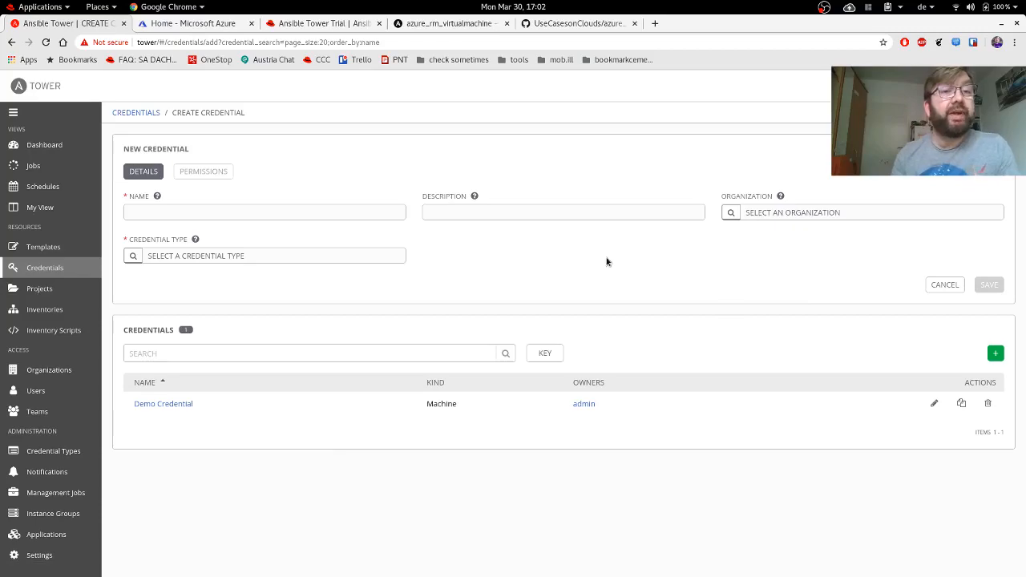
# Name the credential 'Azure Credential', pick type Microsoft Azure Resource Manager via 'azu', then switch to Azure.
pyautogui.click(196, 213)
pyautogui.write('Az')
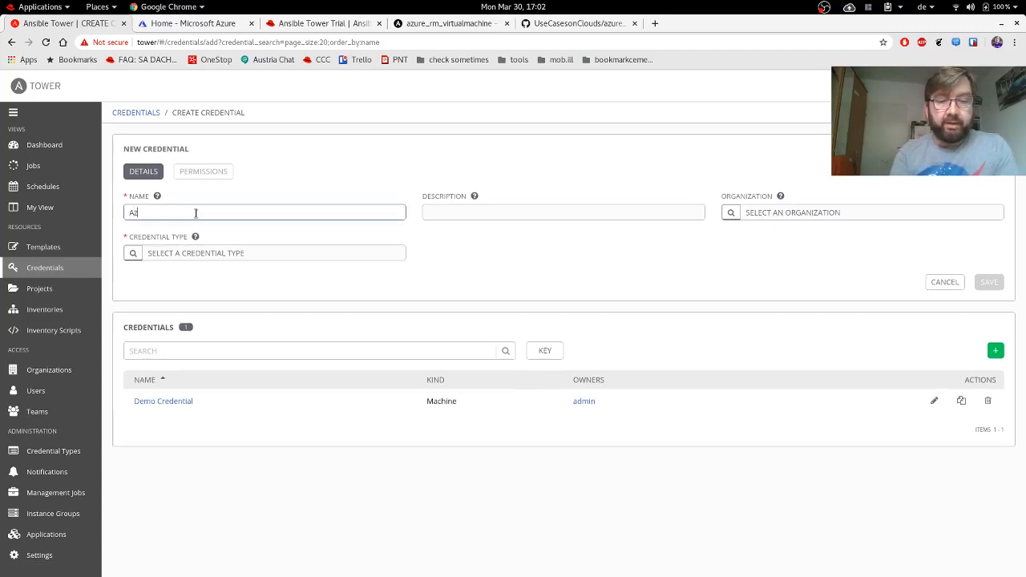
pyautogui.write('ure Credential')
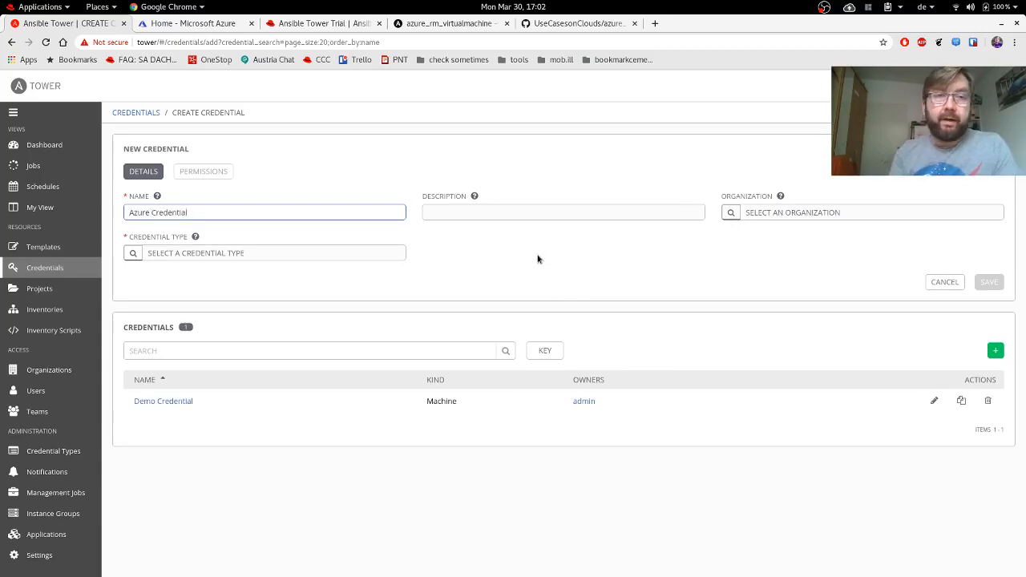
pyautogui.click(131, 254)
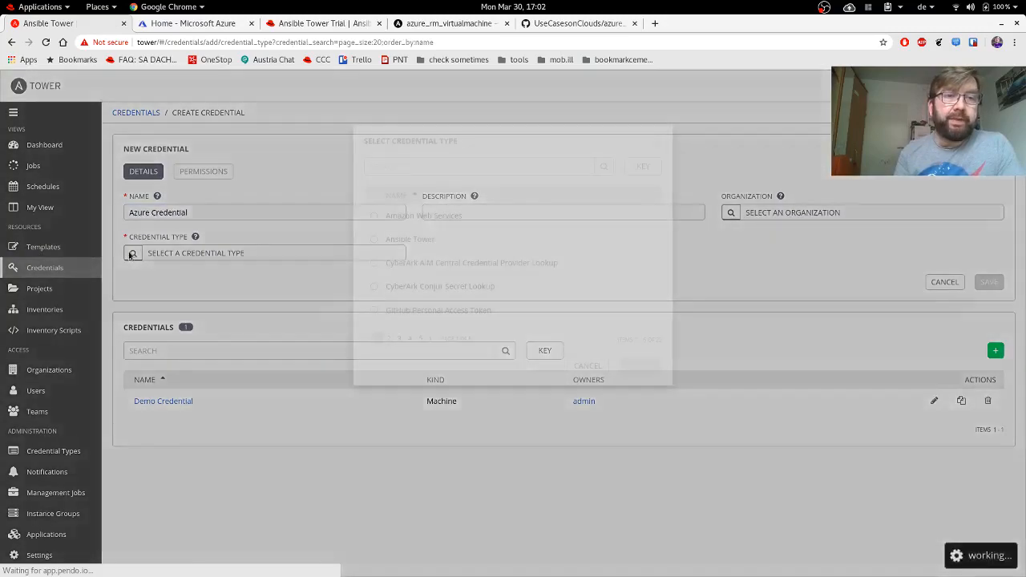
pyautogui.click(418, 167)
pyautogui.write('azu')
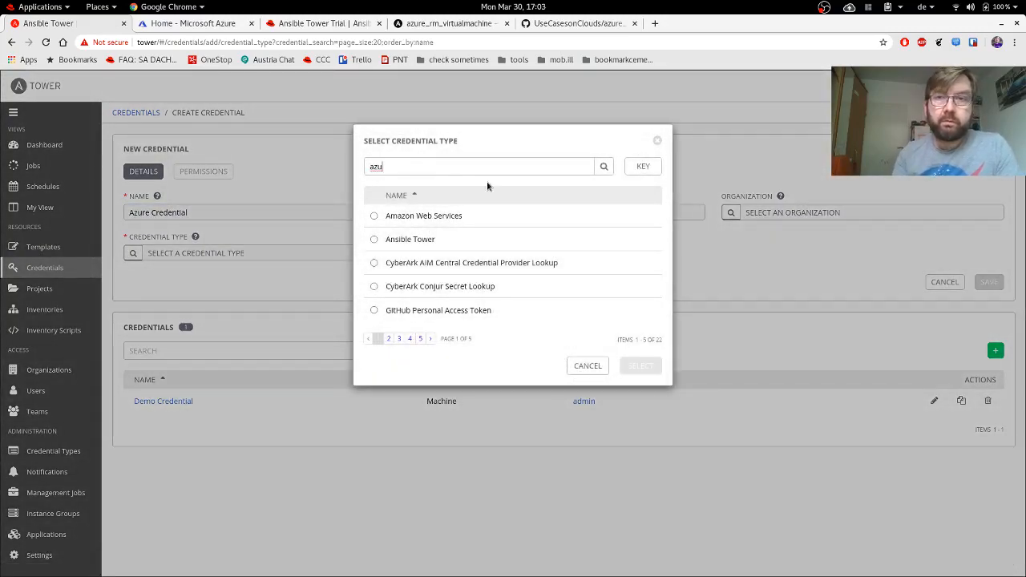
pyautogui.click(605, 167)
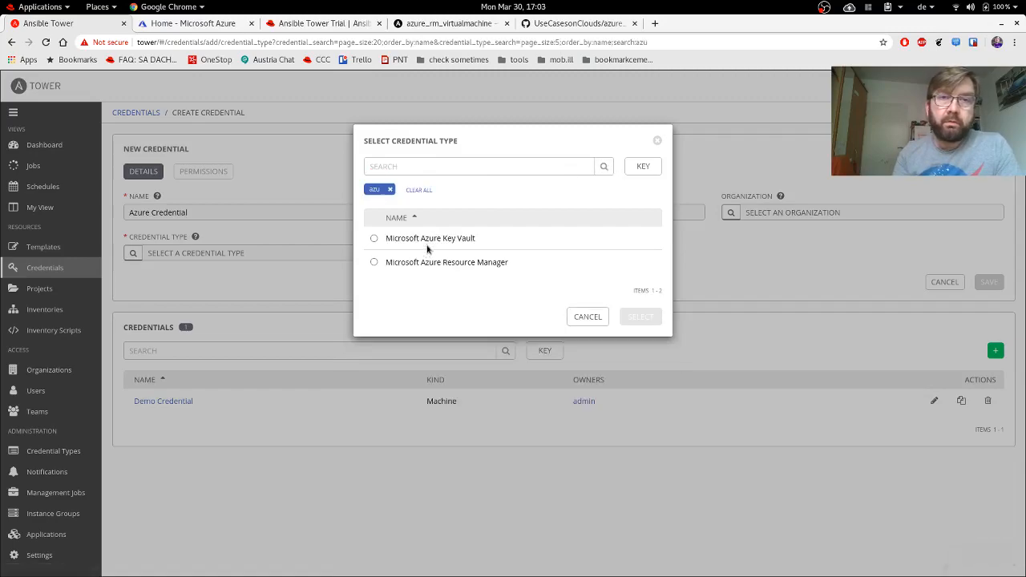
pyautogui.click(460, 261)
pyautogui.click(641, 319)
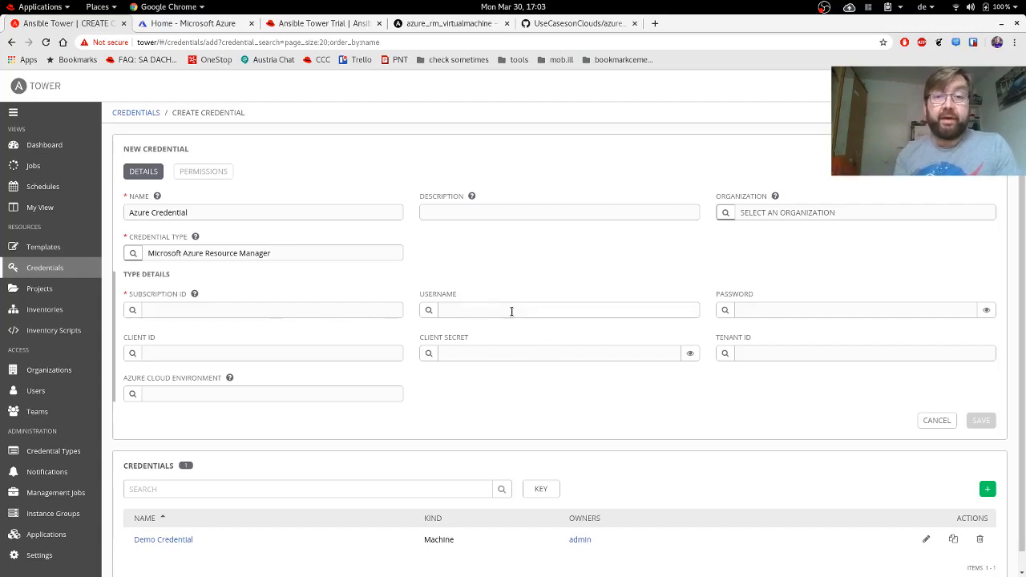
pyautogui.click(869, 309)
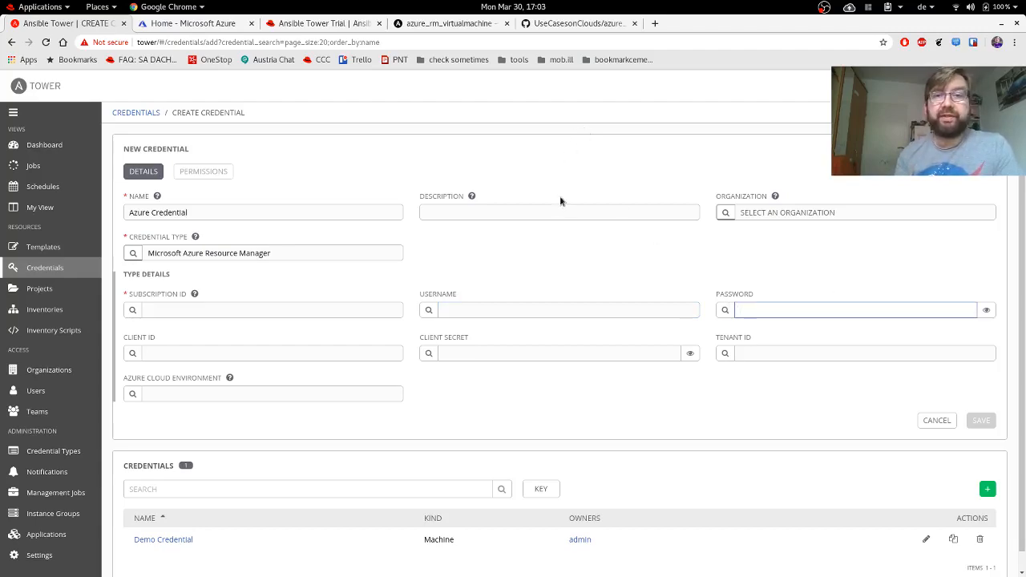
pyautogui.click(203, 27)
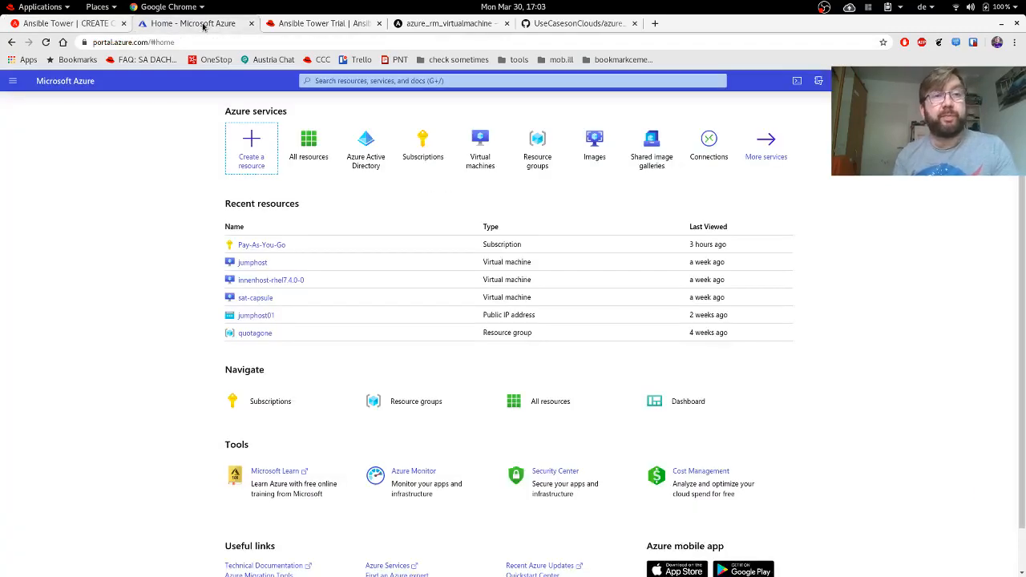
# Copy the service user's sign-in address from Azure Active Directory Users into the Tower Username field.
pyautogui.click(365, 150)
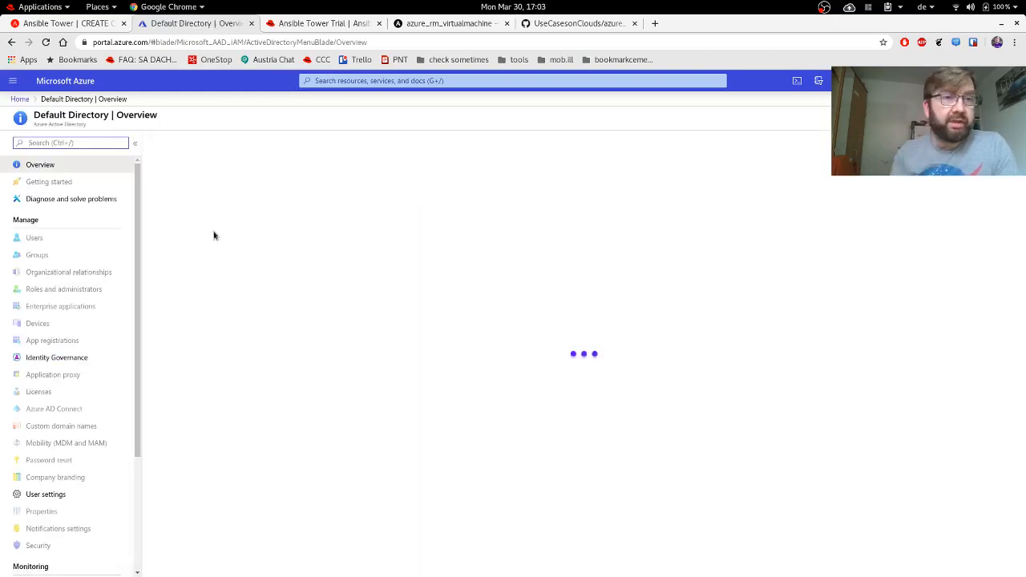
pyautogui.click(36, 255)
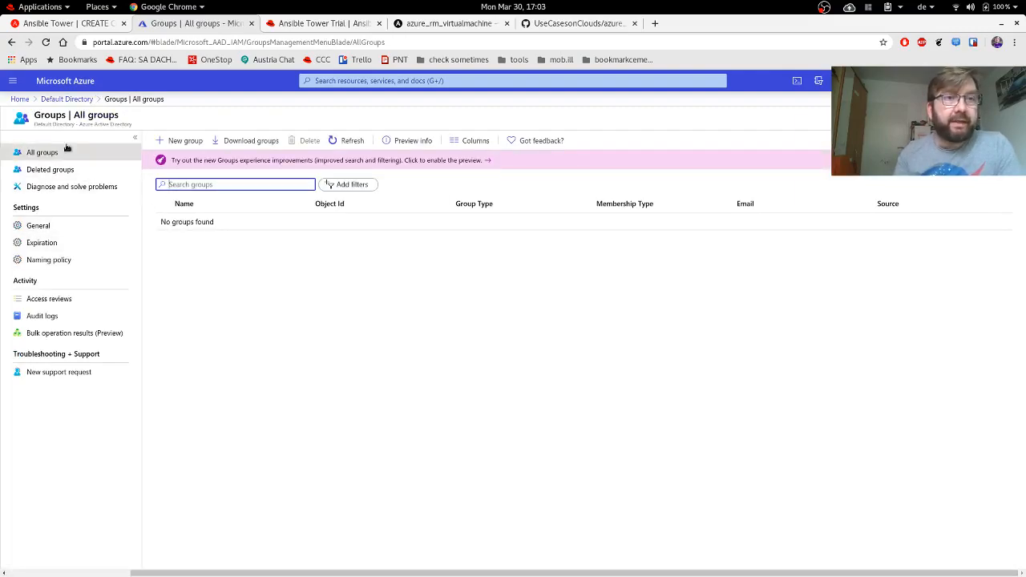
pyautogui.click(19, 98)
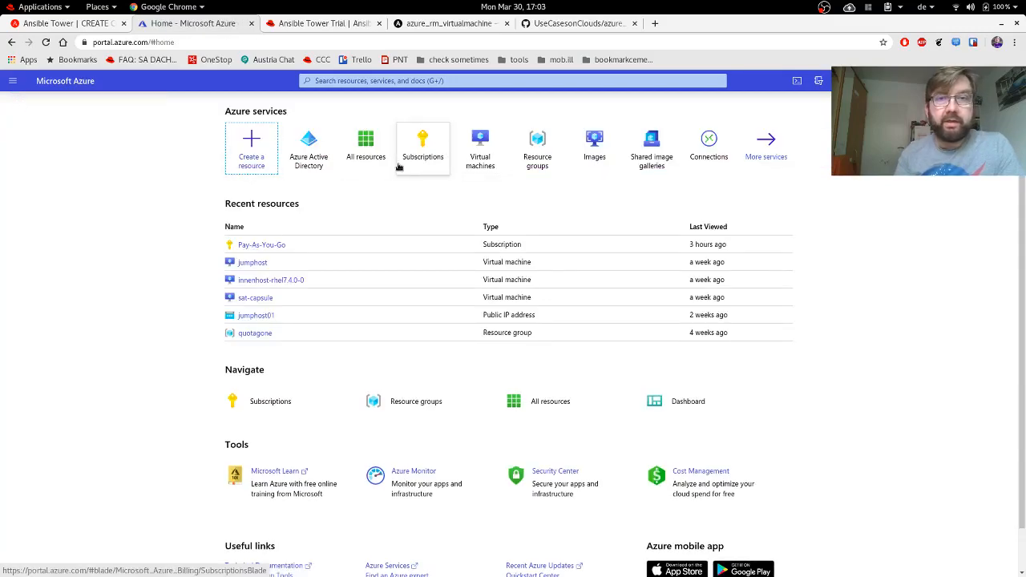
pyautogui.click(308, 149)
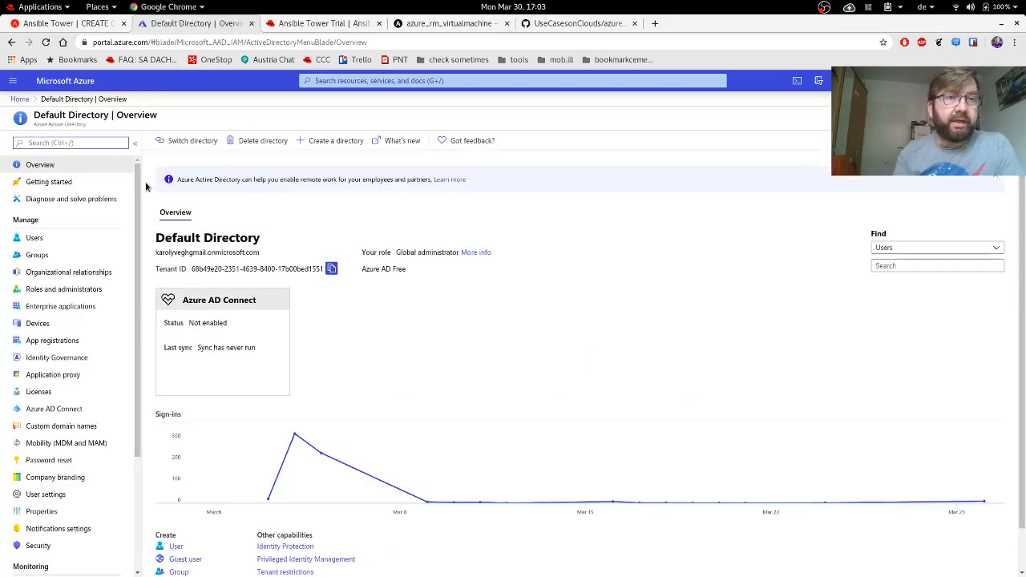
pyautogui.click(32, 239)
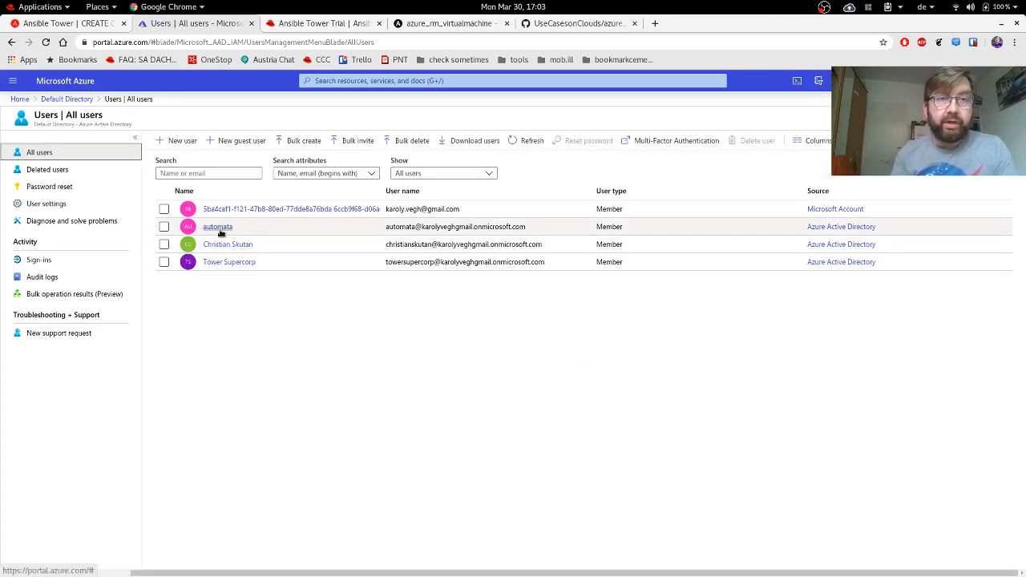
pyautogui.moveTo(536, 230); pyautogui.dragTo(387, 231)
pyautogui.hotkey('ctrl', 'c')
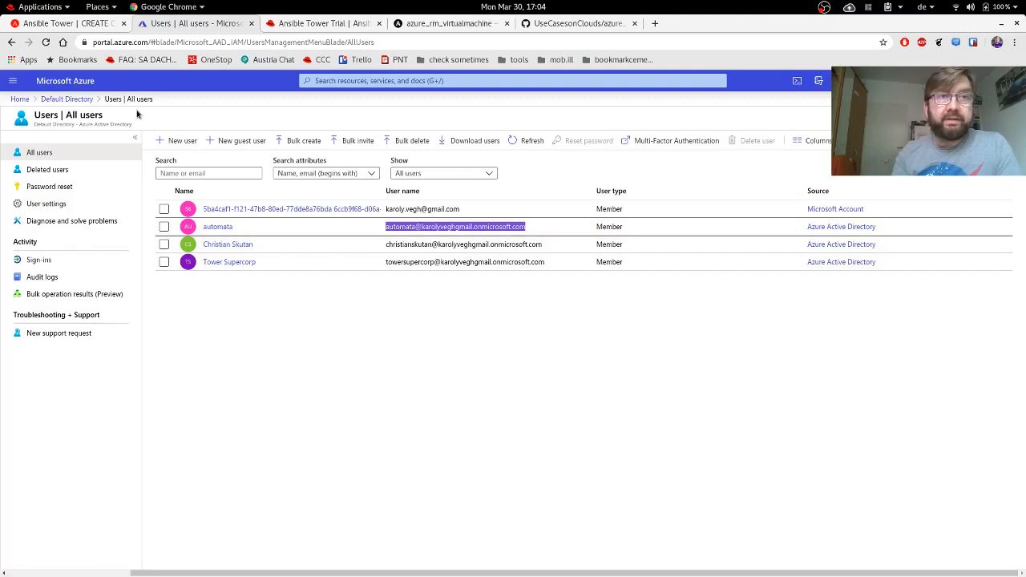
pyautogui.click(84, 24)
pyautogui.click(473, 309)
pyautogui.hotkey('ctrl', 'v')
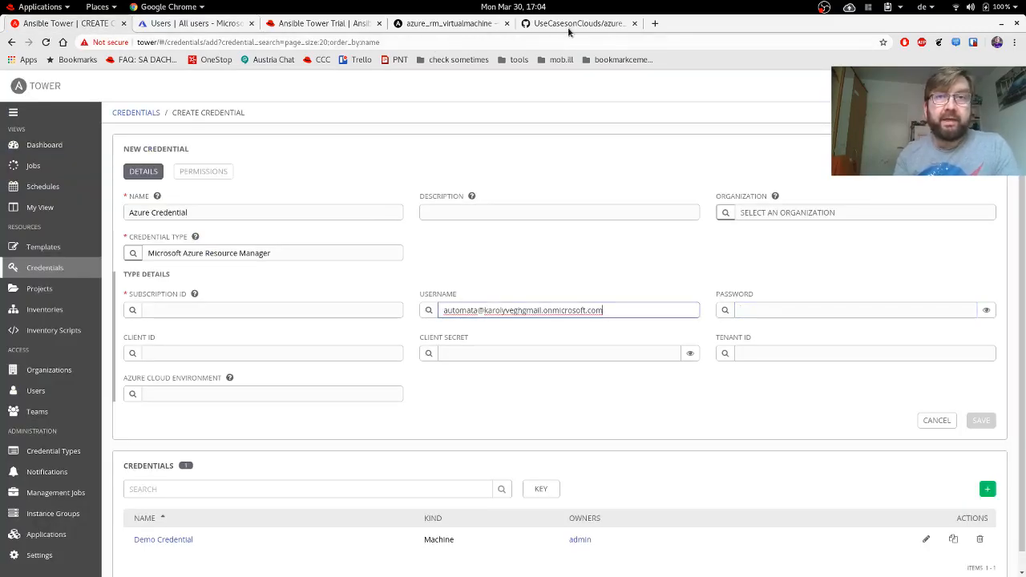
# Copy the Pay-As-You-Go subscription ID from Azure Subscriptions for the Tower credential form.
pyautogui.click(181, 25)
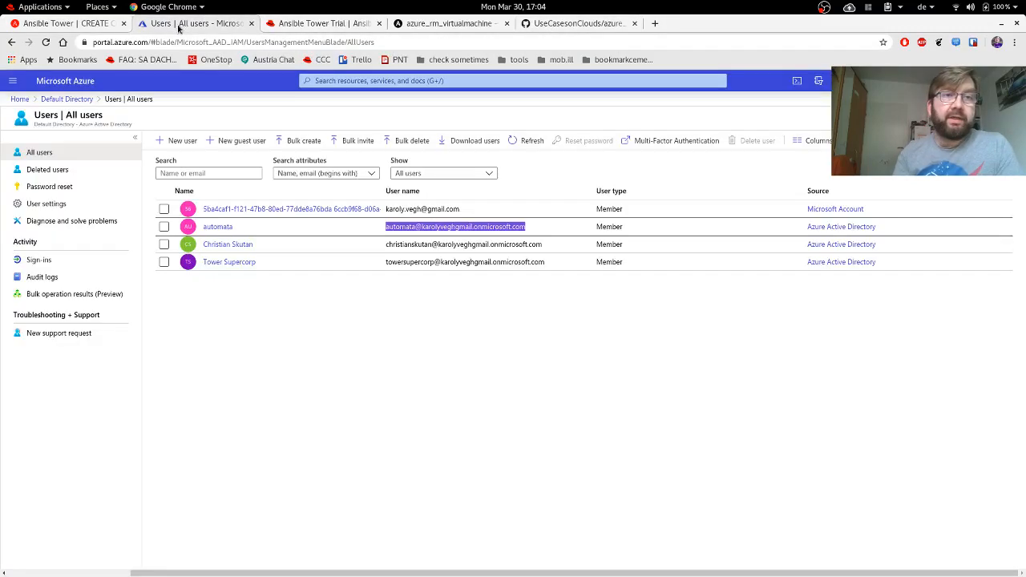
pyautogui.click(19, 99)
pyautogui.click(411, 152)
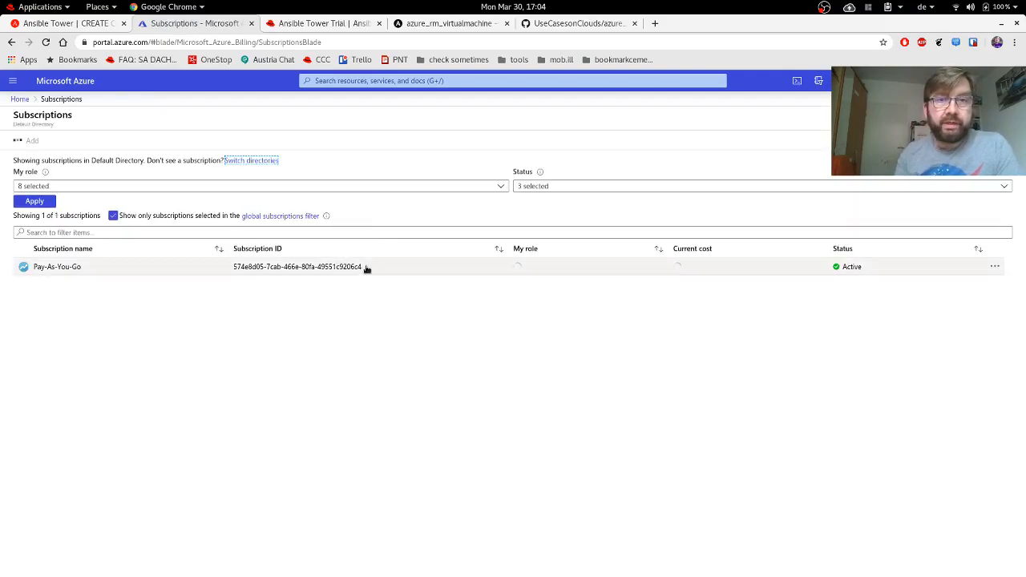
pyautogui.moveTo(362, 267); pyautogui.dragTo(231, 272)
pyautogui.hotkey('ctrl', 'c')
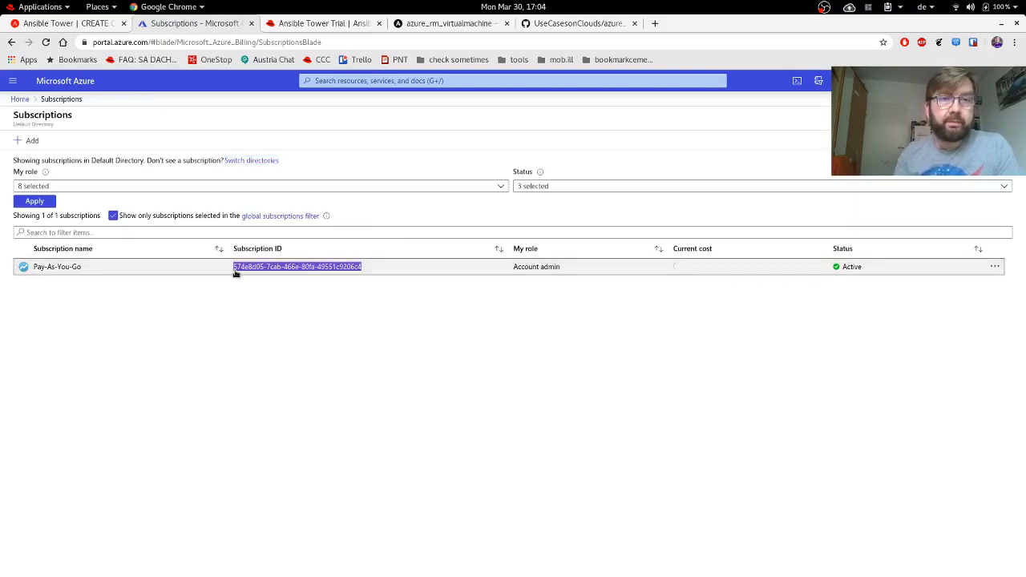
pyautogui.click(101, 24)
pyautogui.click(265, 312)
# Paste the subscription ID, enter the account password, and save Azure Credential.
pyautogui.hotkey('ctrl', 'v')
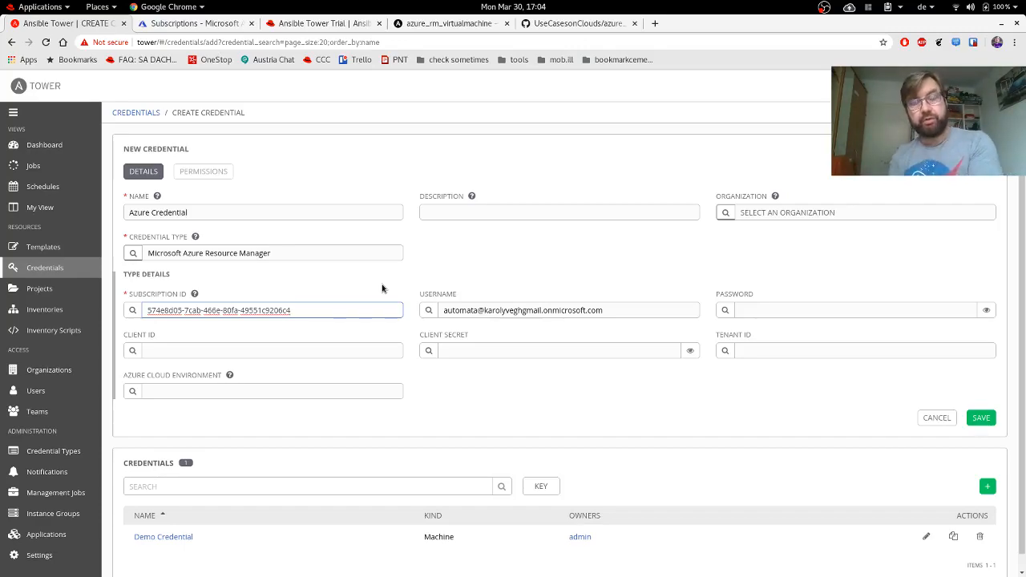
pyautogui.click(761, 310)
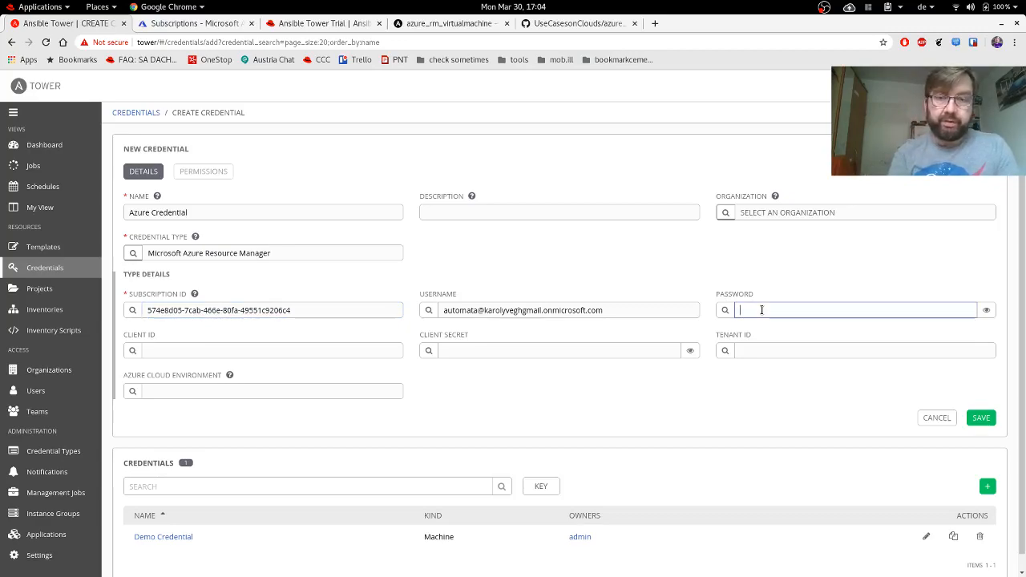
pyautogui.write('••••••••')
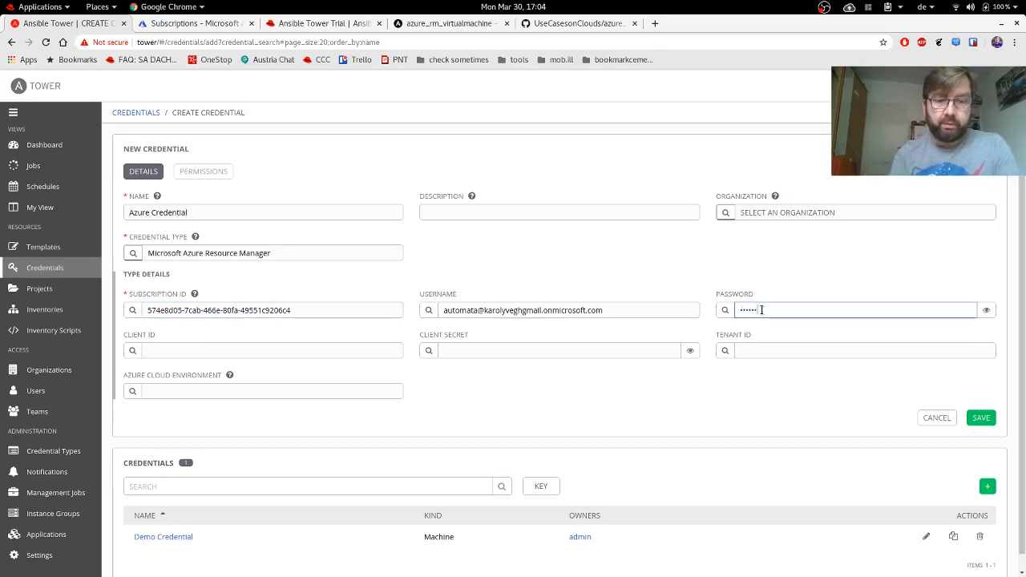
pyautogui.write('••••')
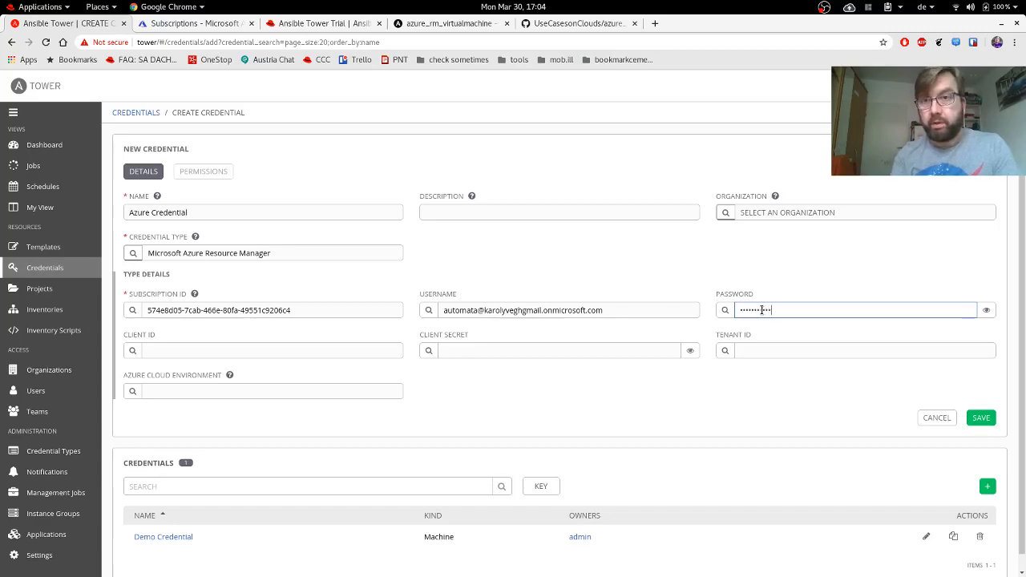
pyautogui.click(979, 420)
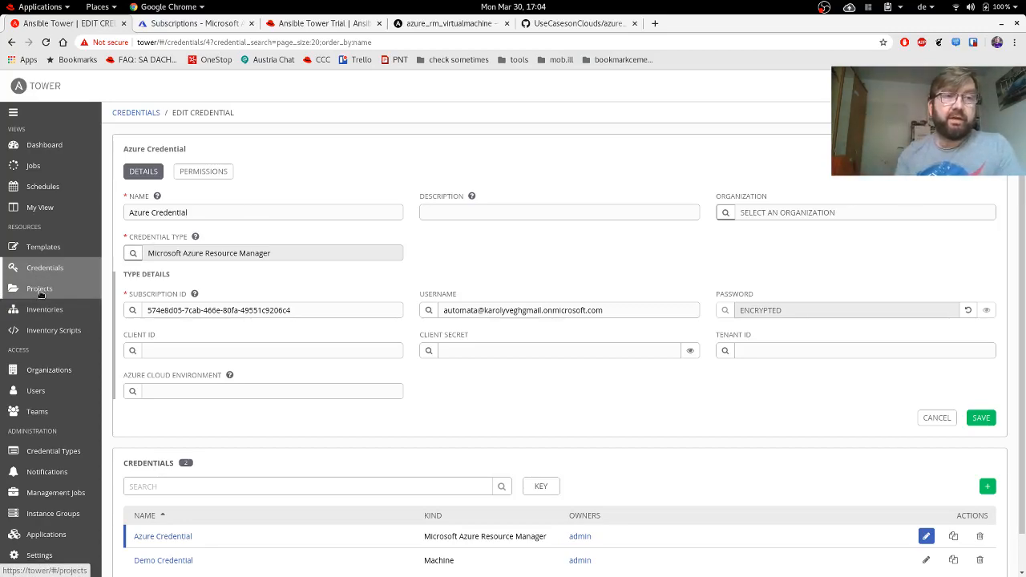
# Go to the Projects list and start a new project form.
pyautogui.click(54, 252)
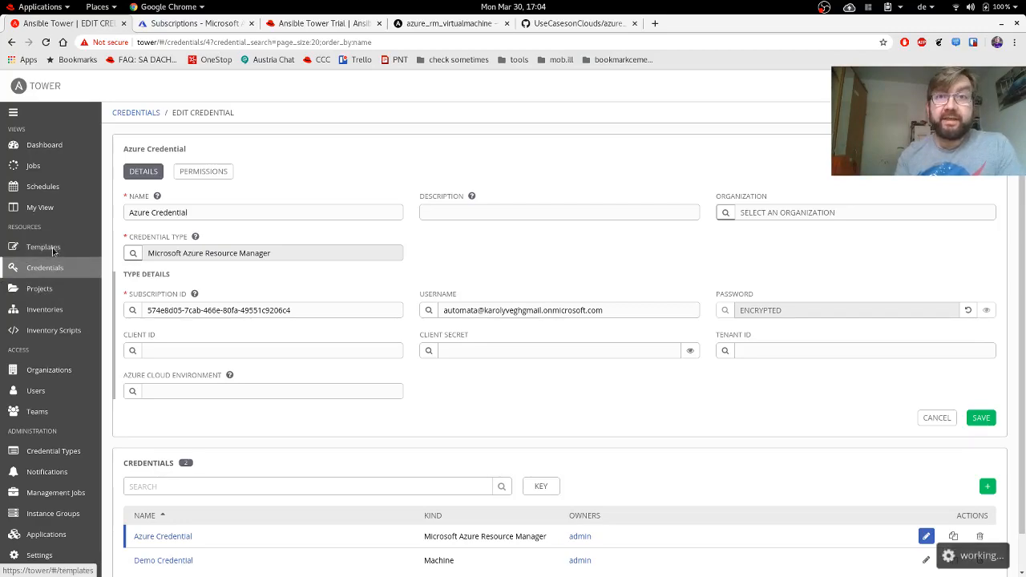
pyautogui.click(42, 293)
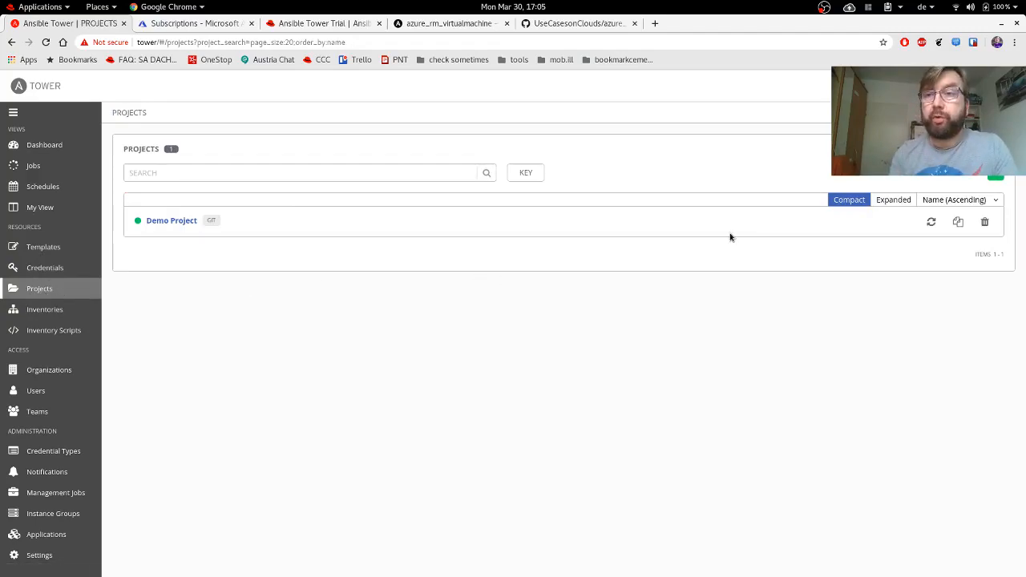
pyautogui.click(996, 179)
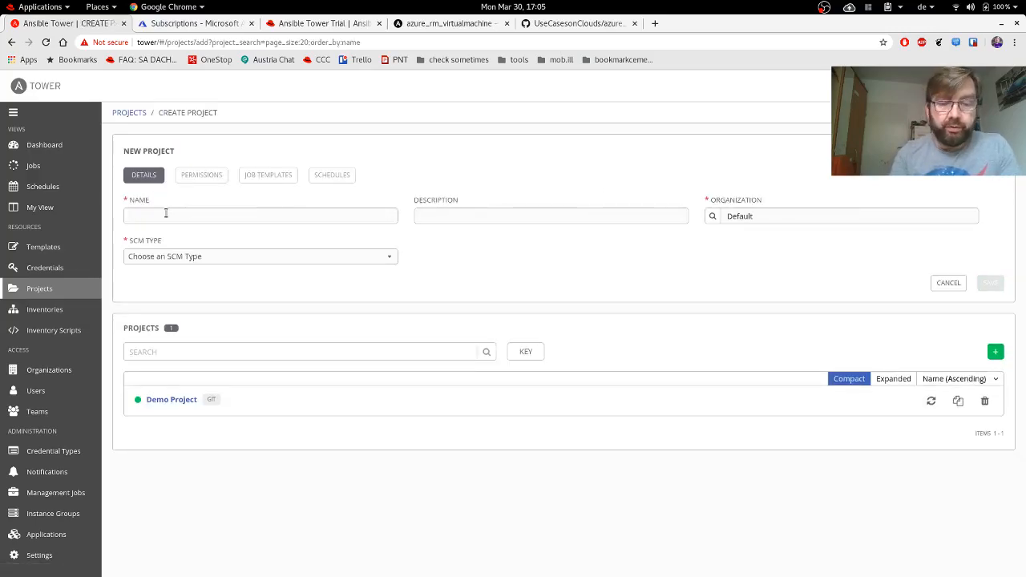
# Name the project 'Azure test repo' and set its SCM type to Git.
pyautogui.write('Azure test')
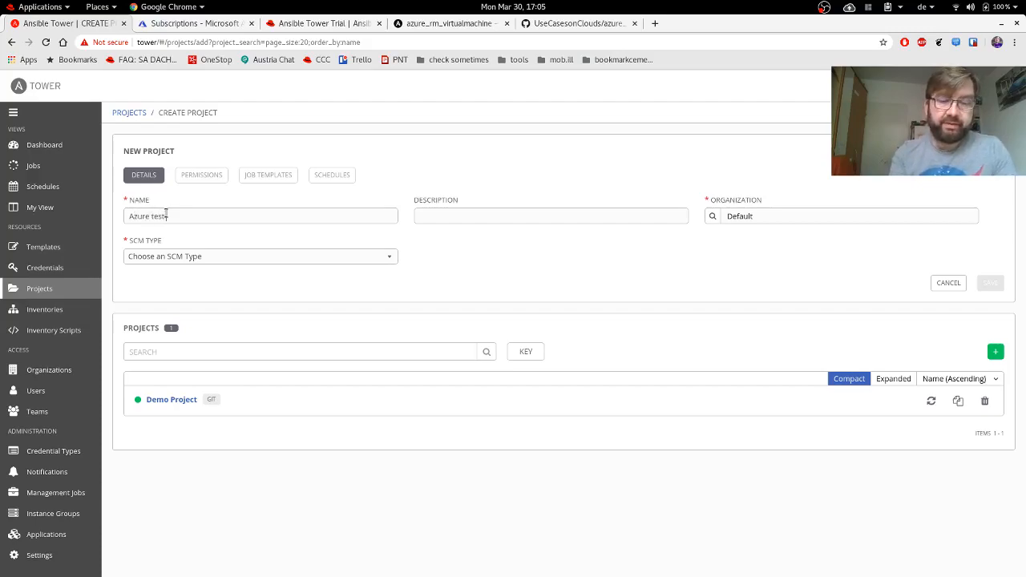
pyautogui.write(' repo')
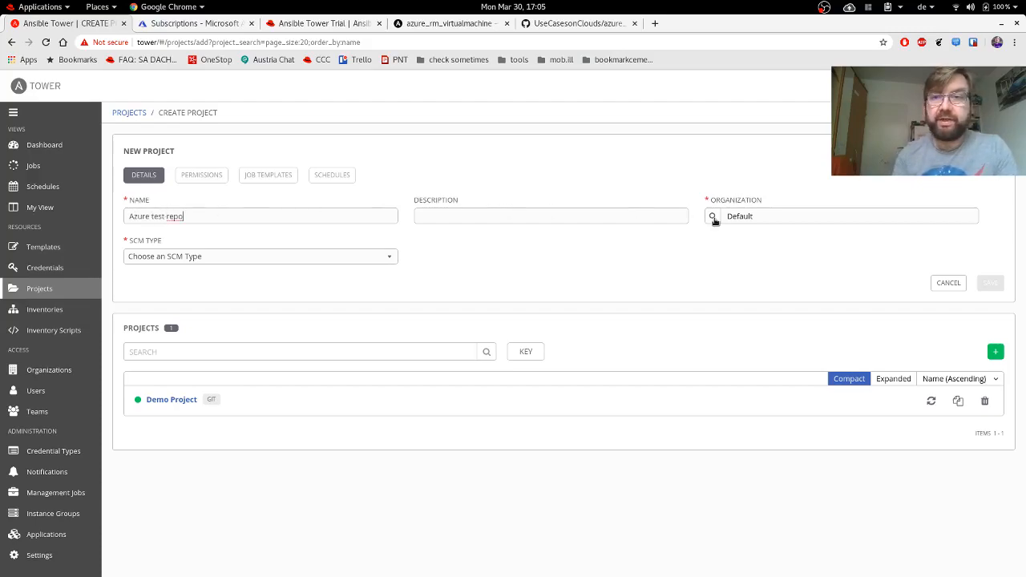
pyautogui.click(206, 258)
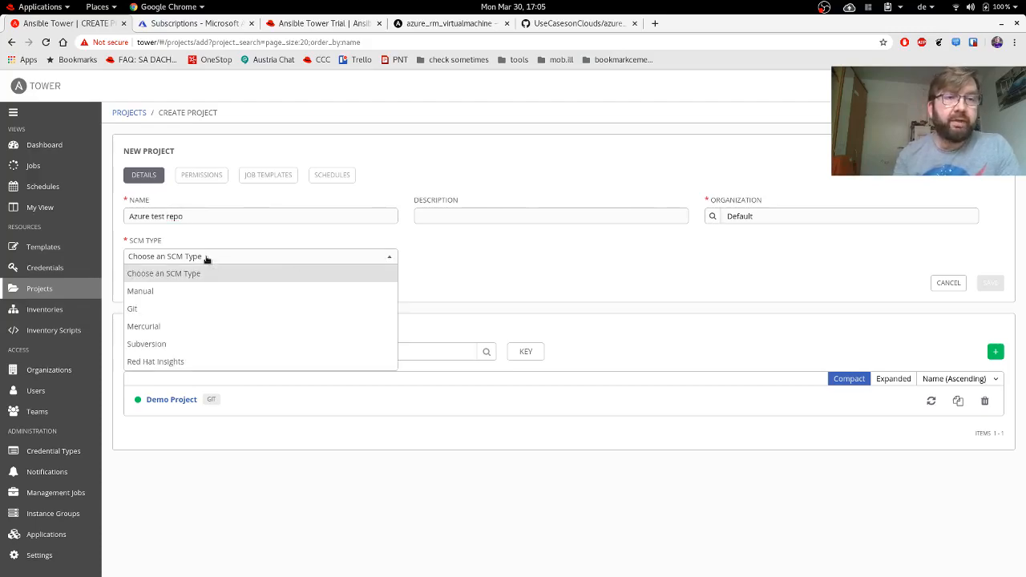
pyautogui.click(157, 312)
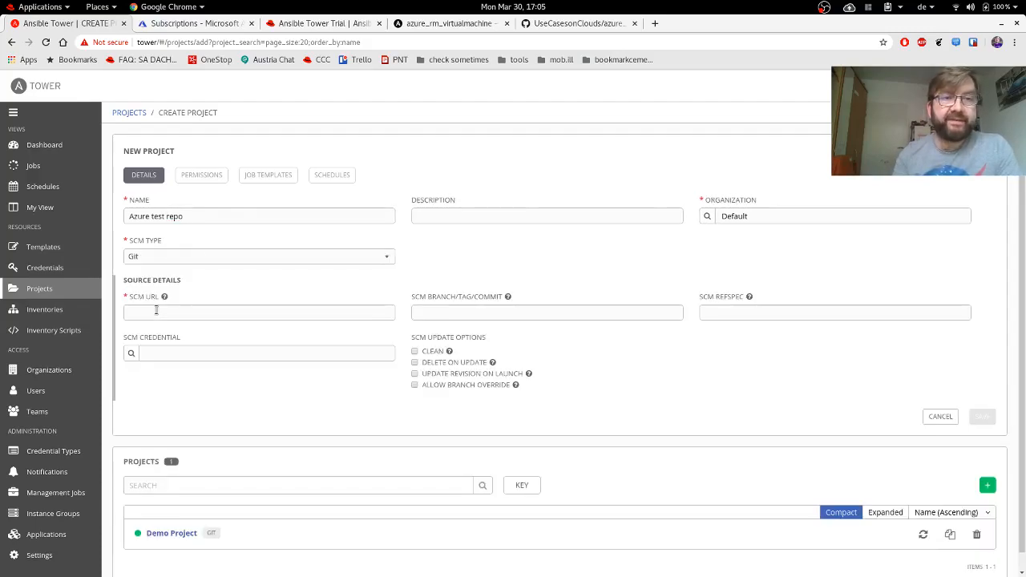
# Set the SCM URL to the UseCasesonClouds GitHub repository address and save the project.
pyautogui.click(579, 24)
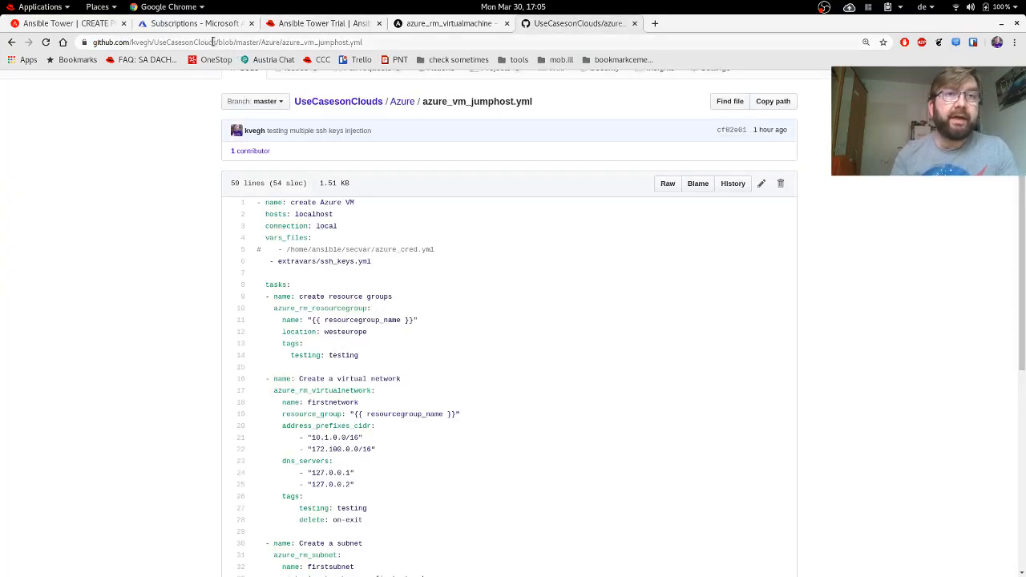
pyautogui.moveTo(213, 42); pyautogui.dragTo(50, 55)
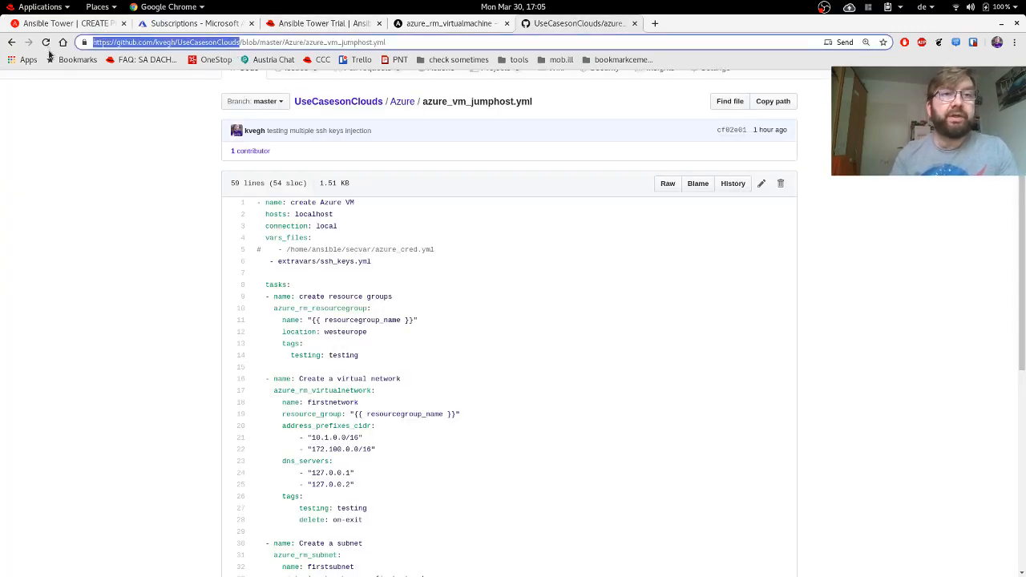
pyautogui.hotkey('ctrl', 'c')
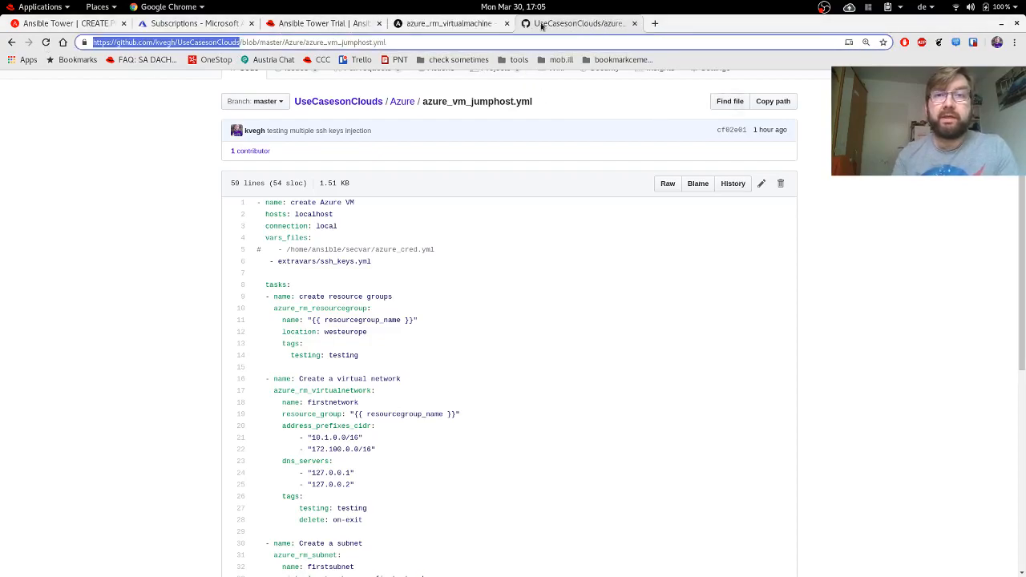
pyautogui.click(64, 24)
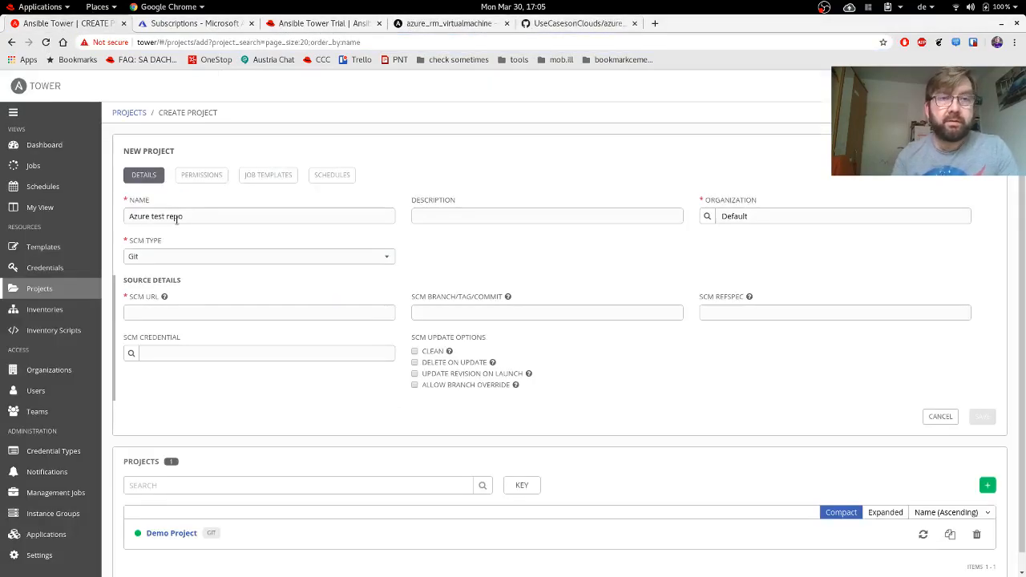
pyautogui.click(177, 309)
pyautogui.hotkey('ctrl', 'v')
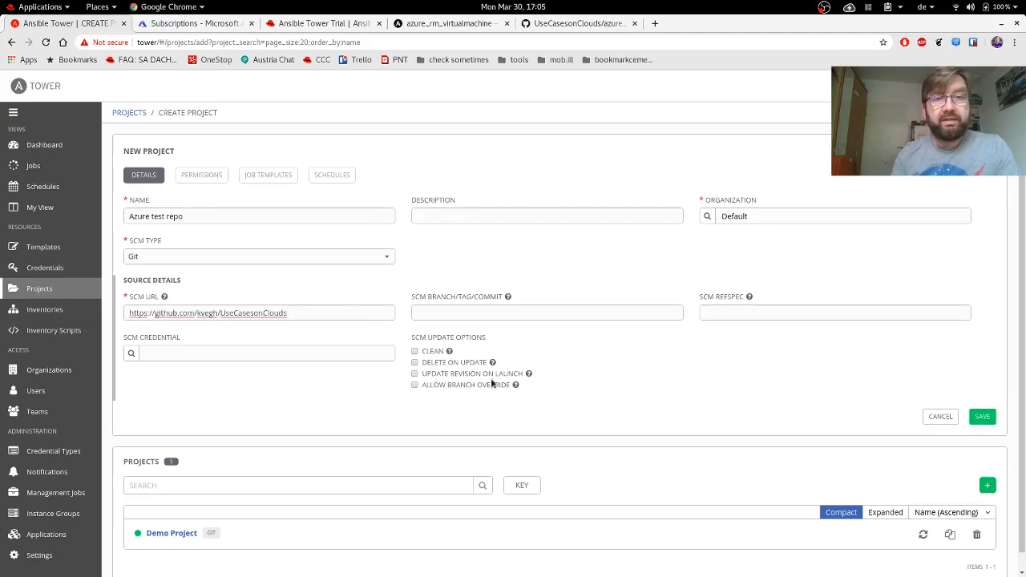
pyautogui.click(632, 397)
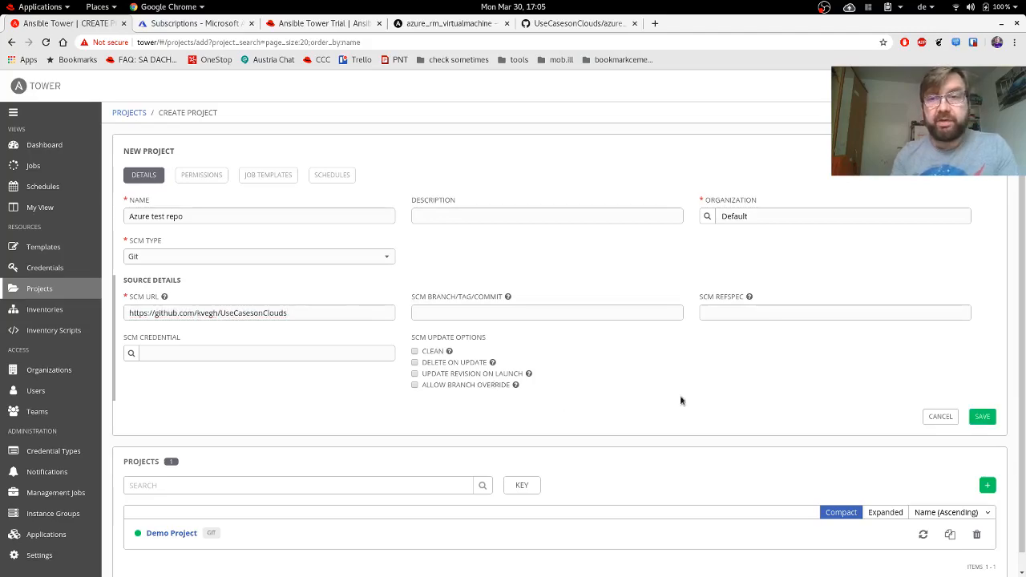
pyautogui.click(986, 419)
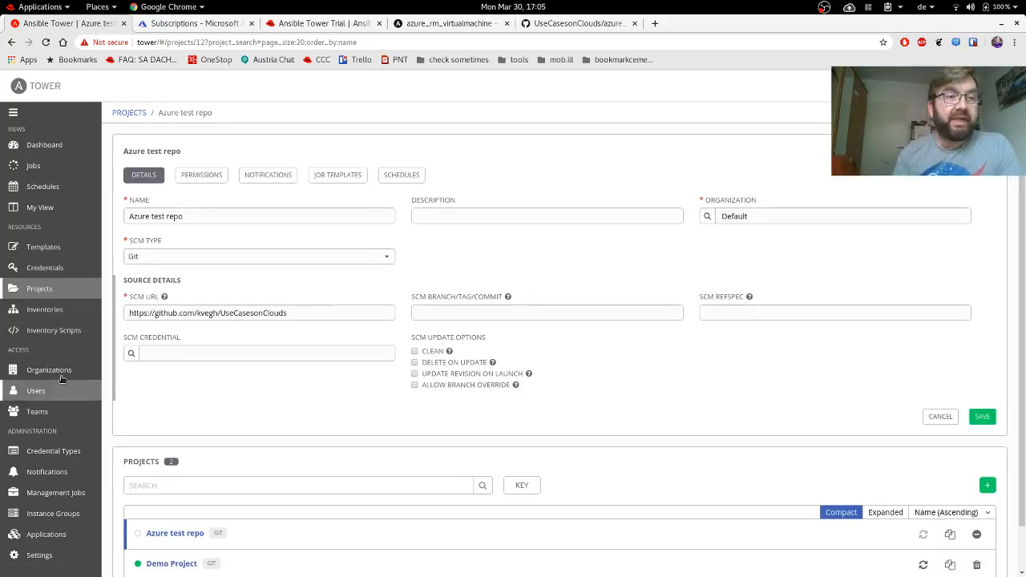
# Confirm Azure test repo's sync succeeded in the Projects list, then go to Templates.
pyautogui.click(39, 289)
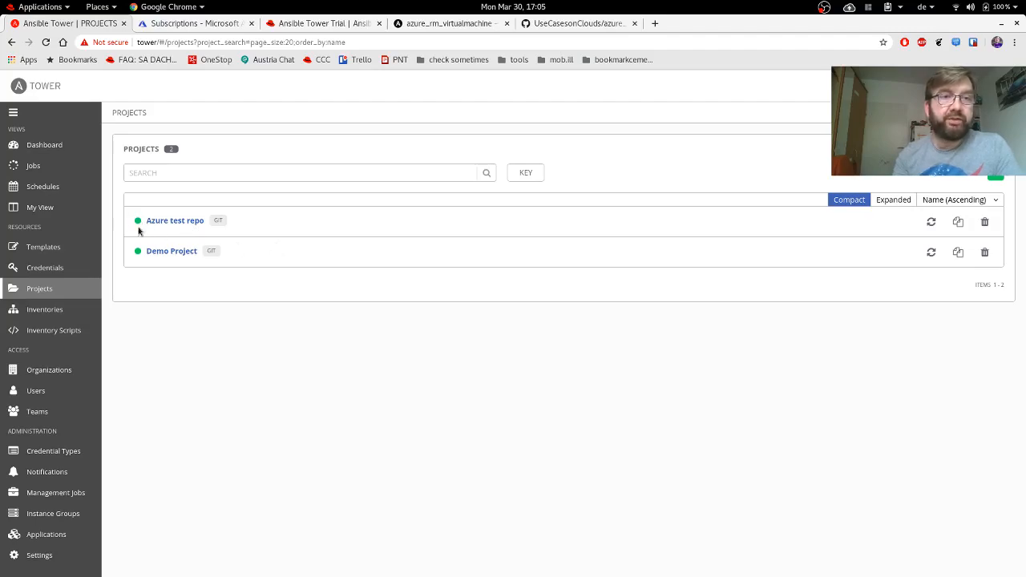
pyautogui.moveTo(140, 225)
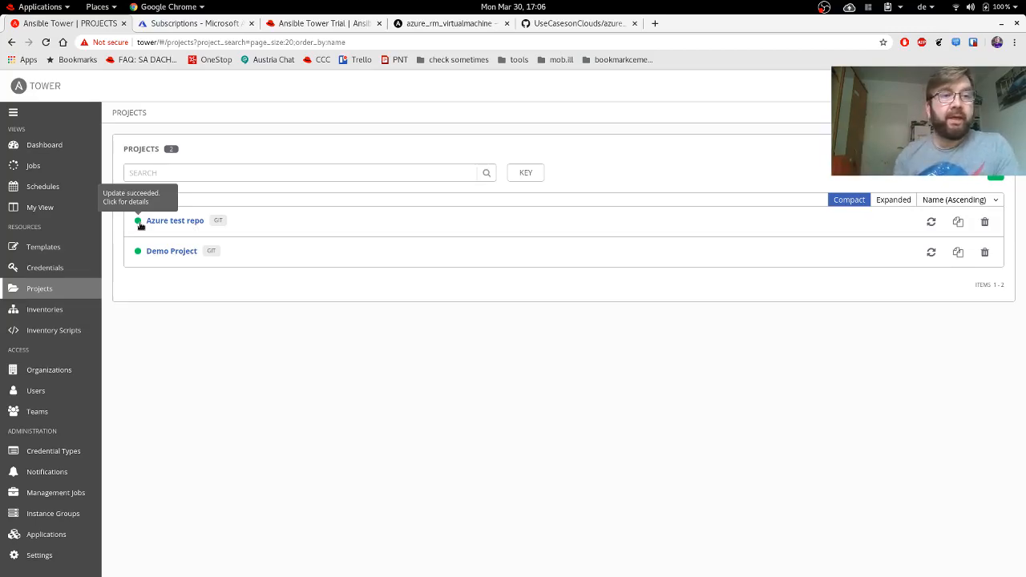
pyautogui.click(42, 252)
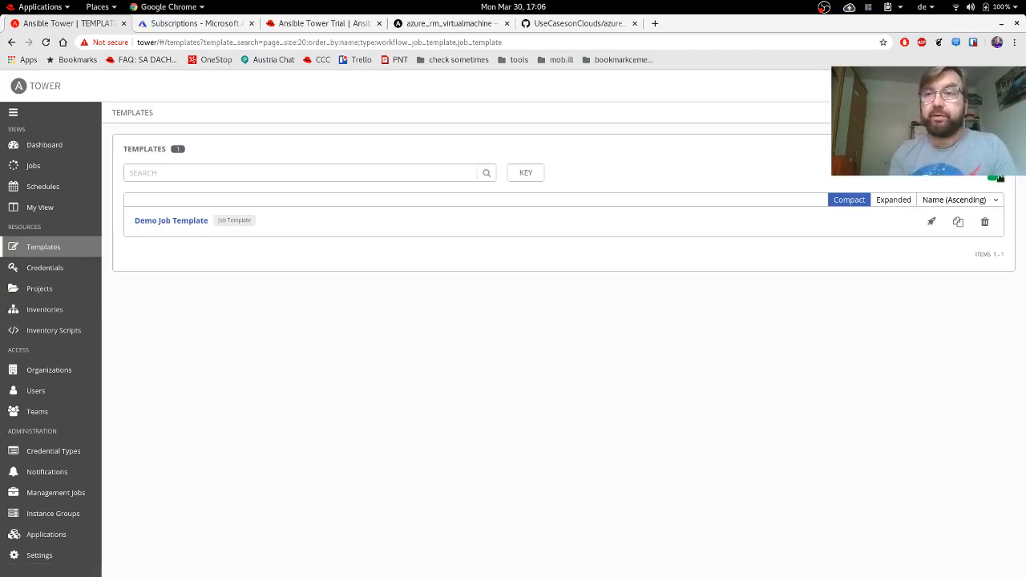
# Start a job template 'Create JumpHost an AzureVM' using Demo Inventory and the Azure test repo project.
pyautogui.click(998, 178)
pyautogui.click(946, 193)
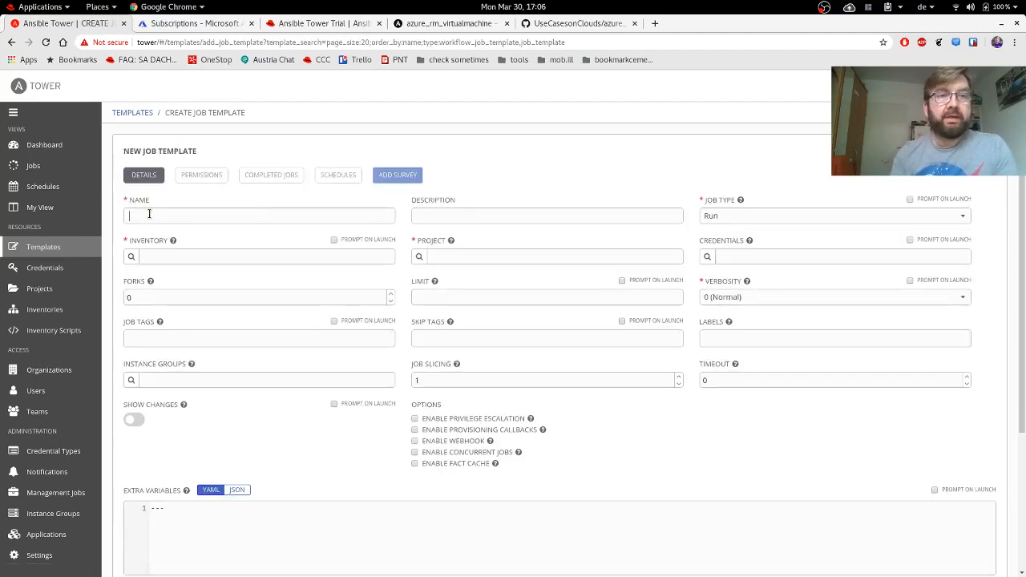
pyautogui.write('Create J')
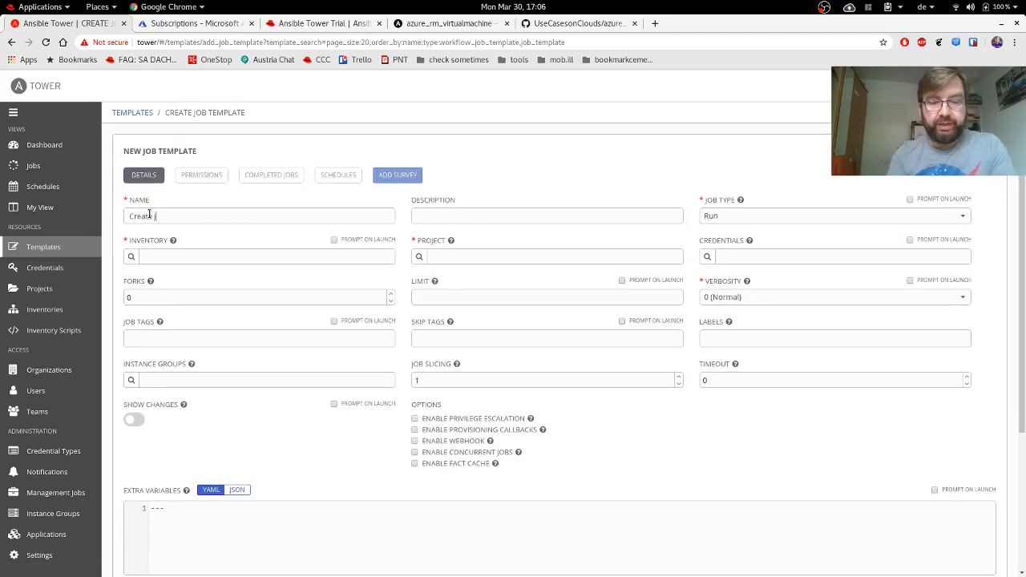
pyautogui.write('umpHost ')
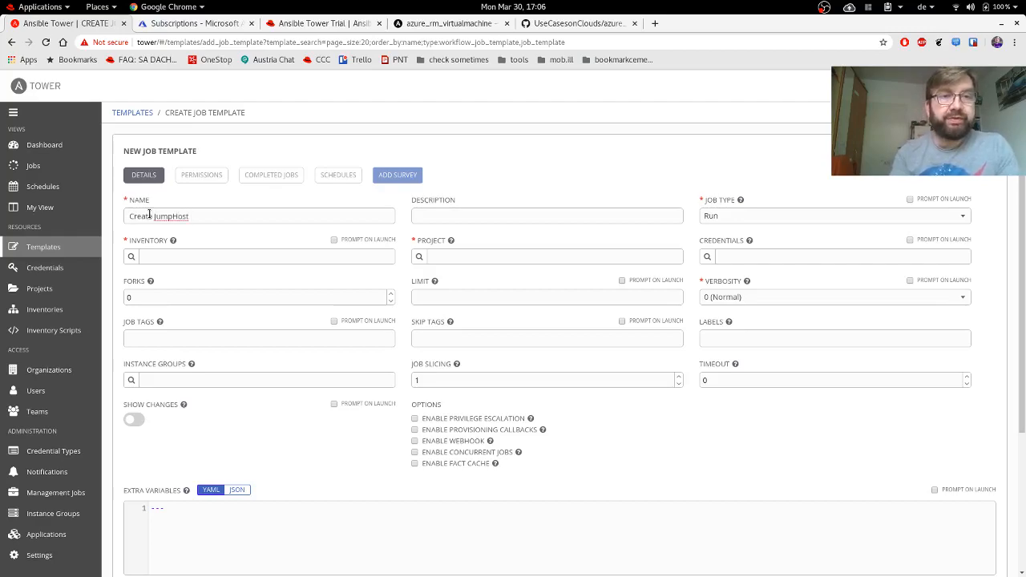
pyautogui.write('an Azure')
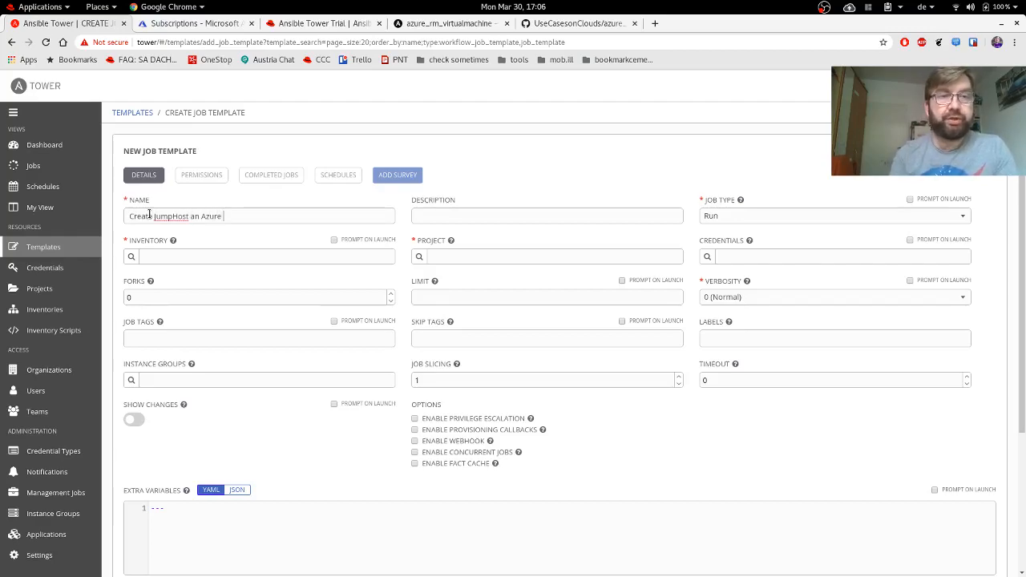
pyautogui.write('VM')
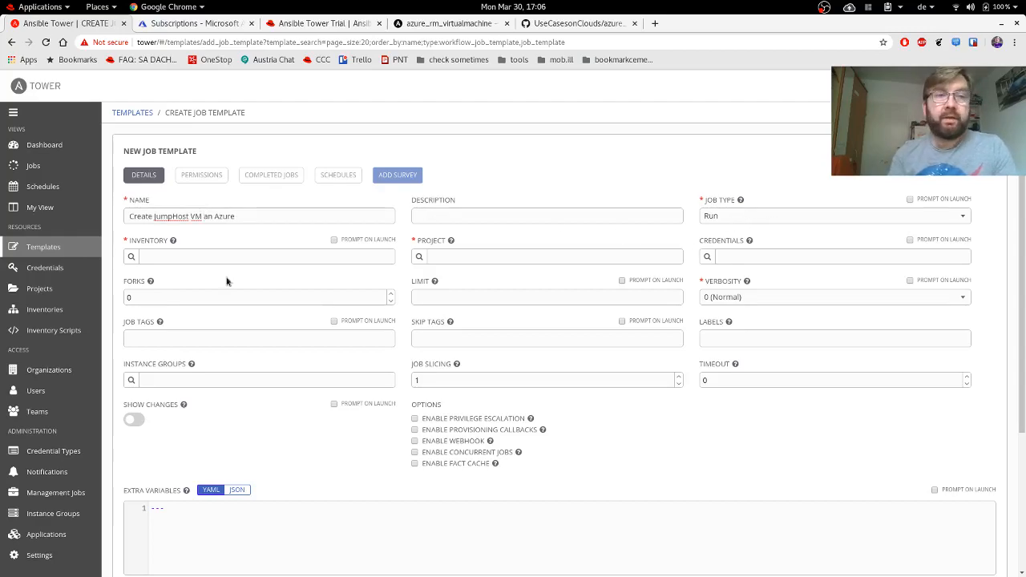
pyautogui.click(132, 257)
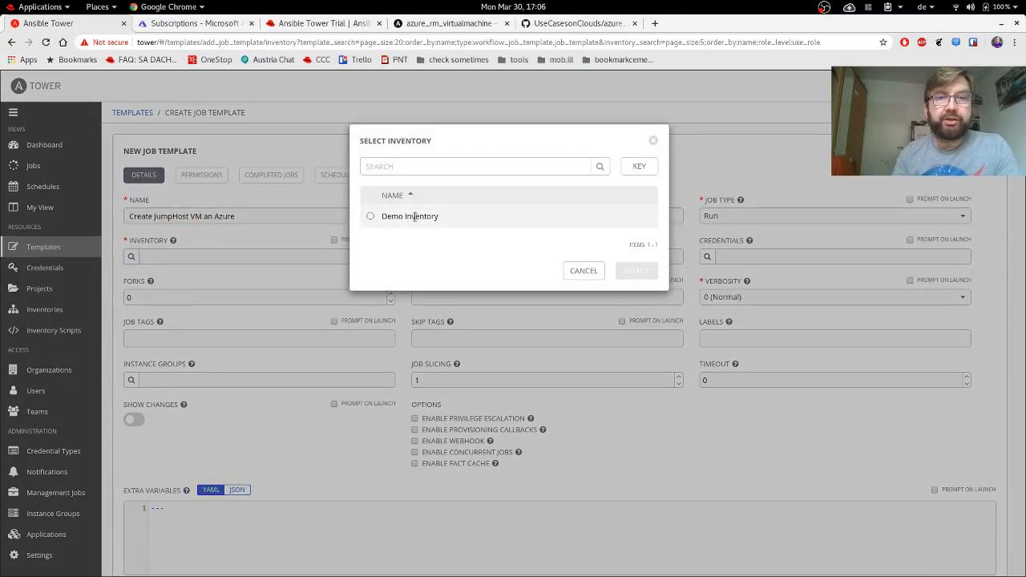
pyautogui.click(425, 218)
pyautogui.click(640, 271)
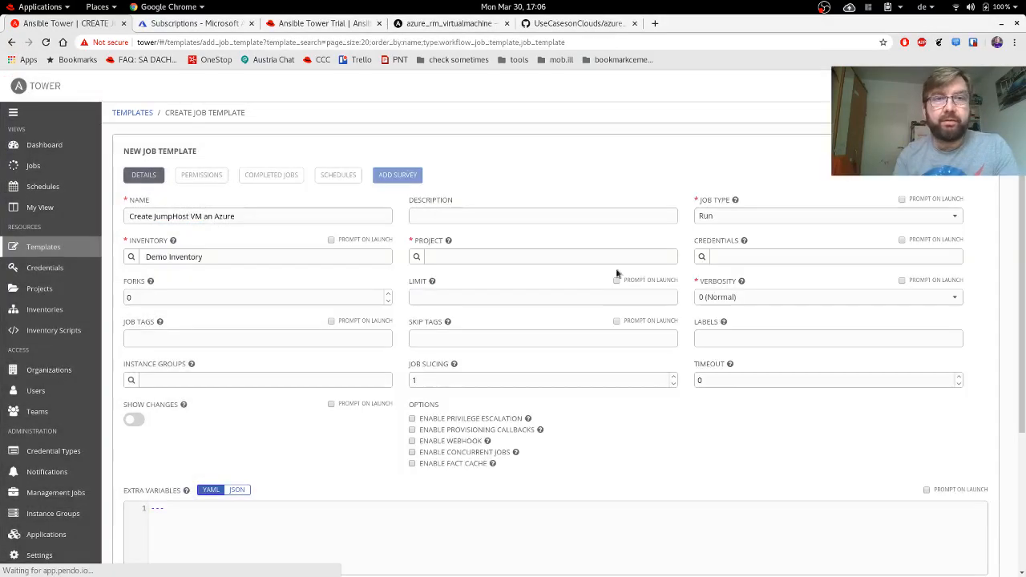
pyautogui.click(416, 256)
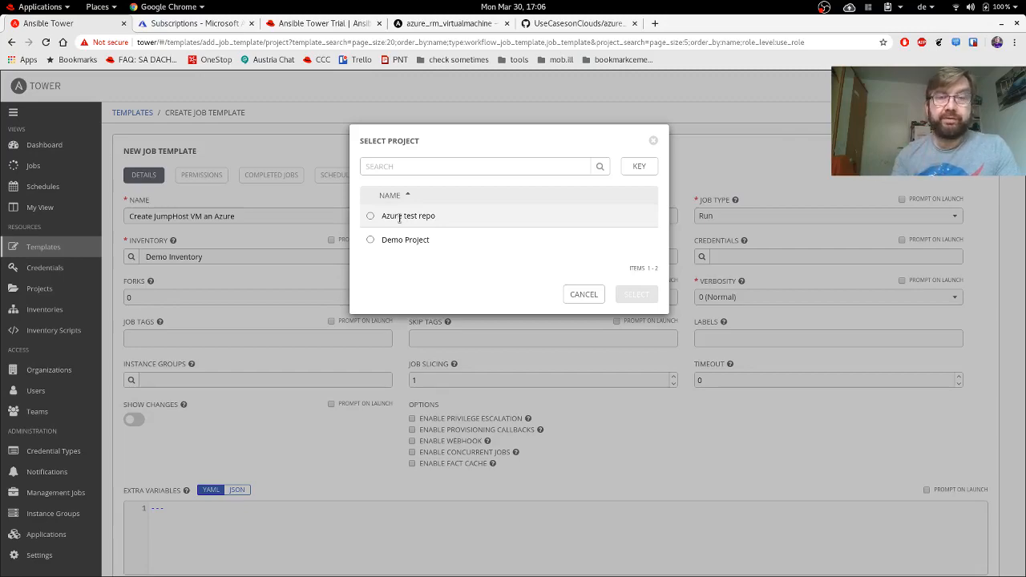
pyautogui.click(399, 217)
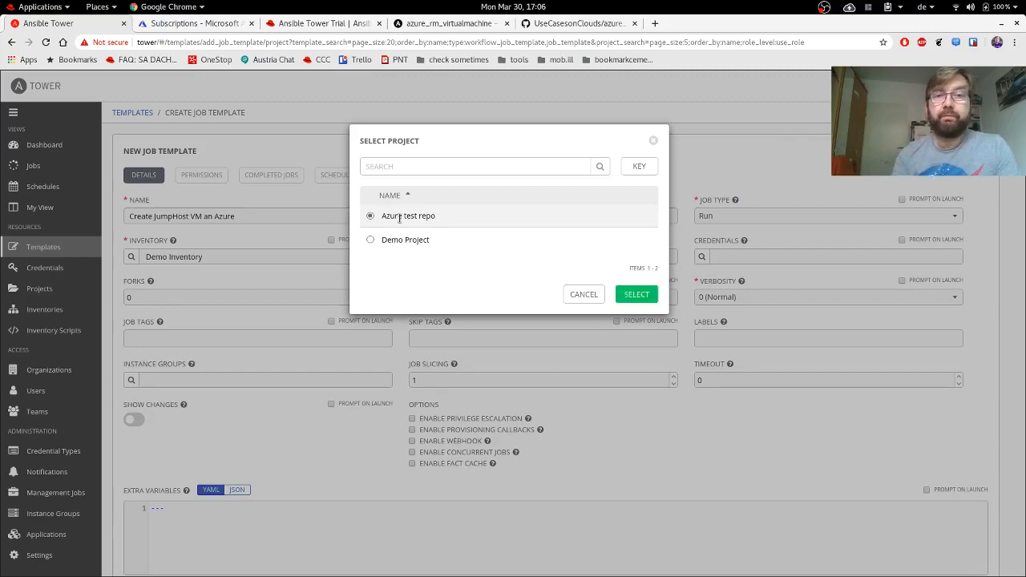
pyautogui.click(637, 295)
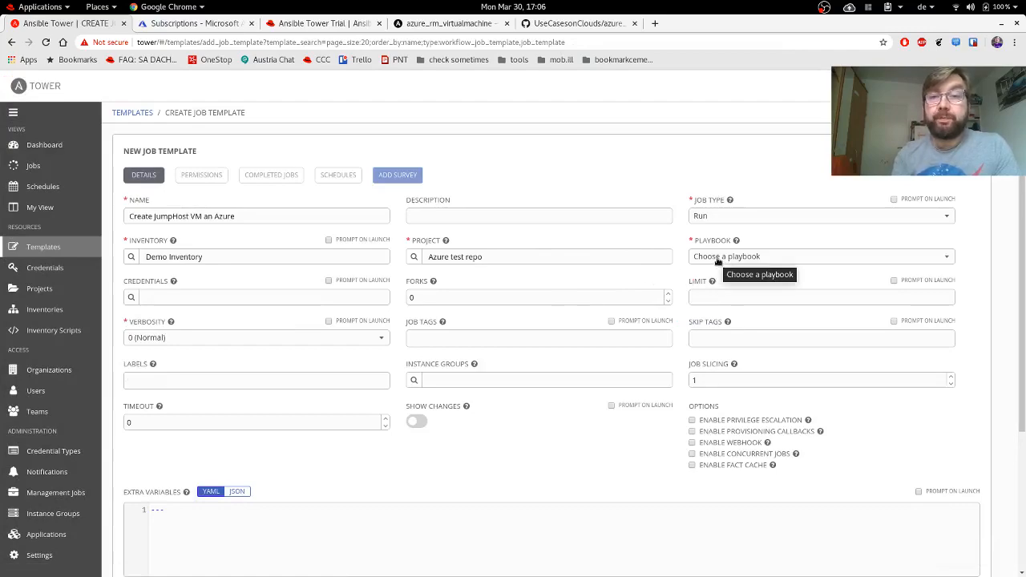
# Set the playbook to Azure/azure_vm_jumphost.yml and attach the Microsoft Azure Resource Manager credential Azure Credential.
pyautogui.click(718, 259)
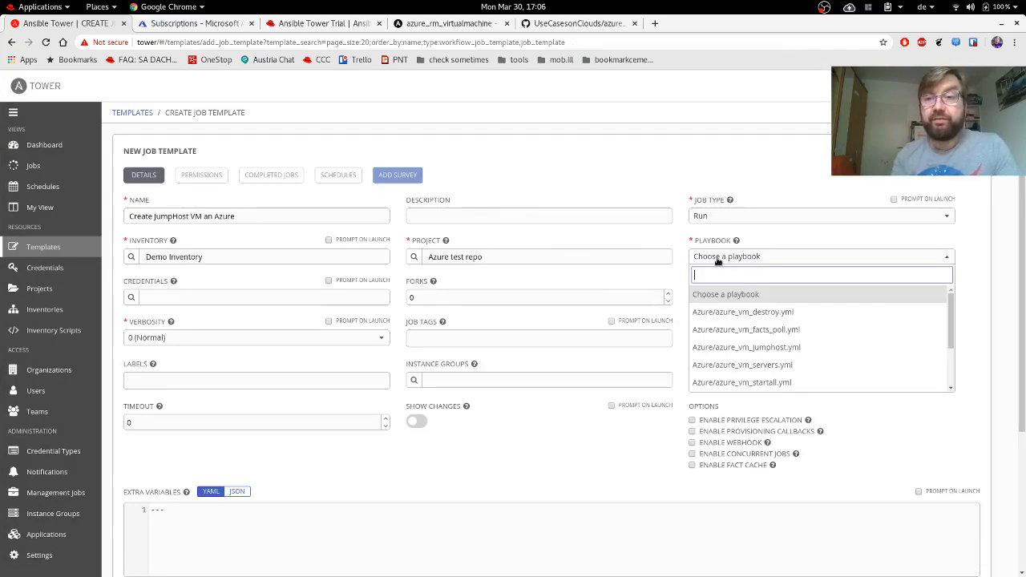
pyautogui.click(767, 350)
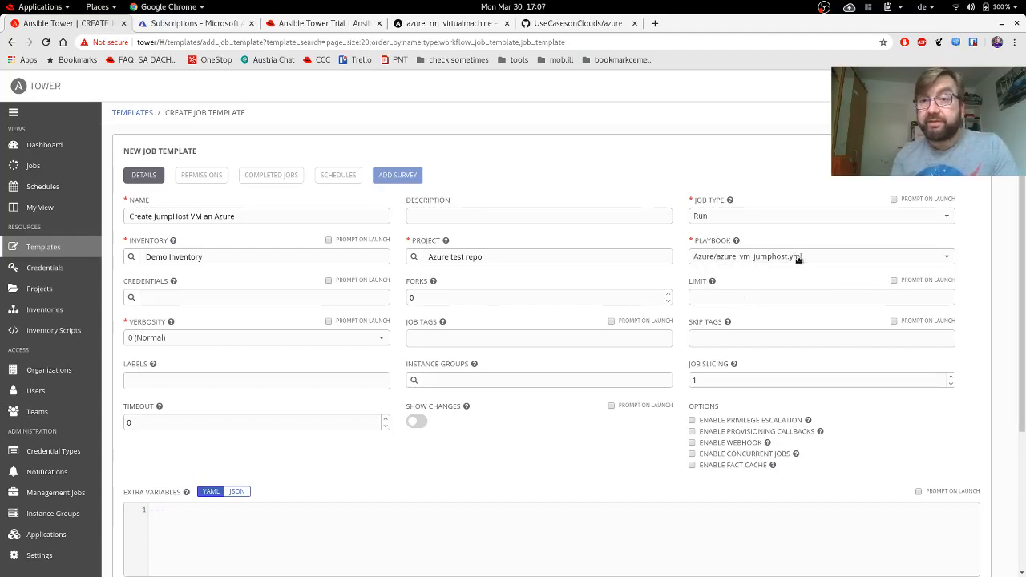
pyautogui.click(131, 297)
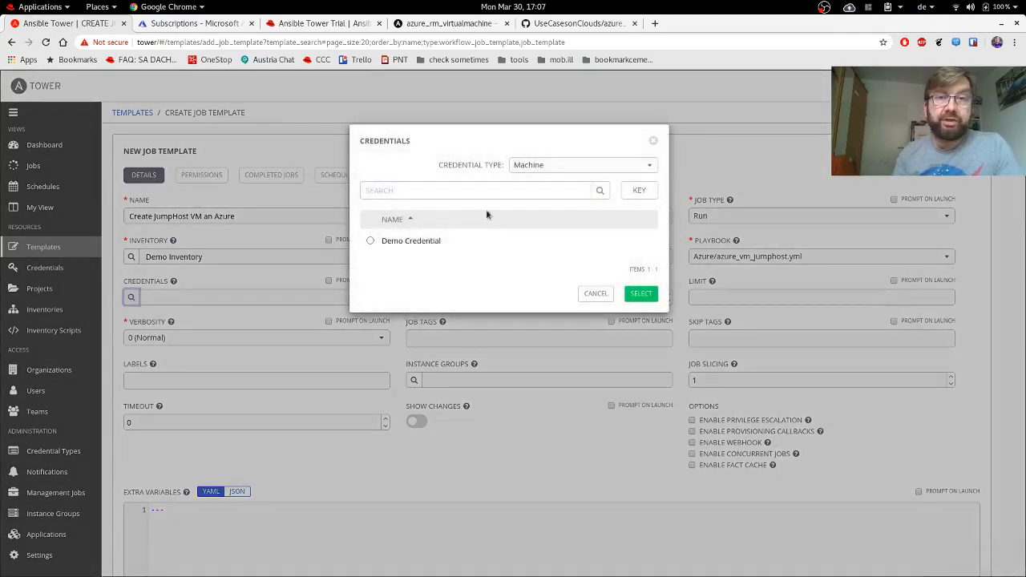
pyautogui.click(539, 166)
pyautogui.scroll(5, 553, 215)
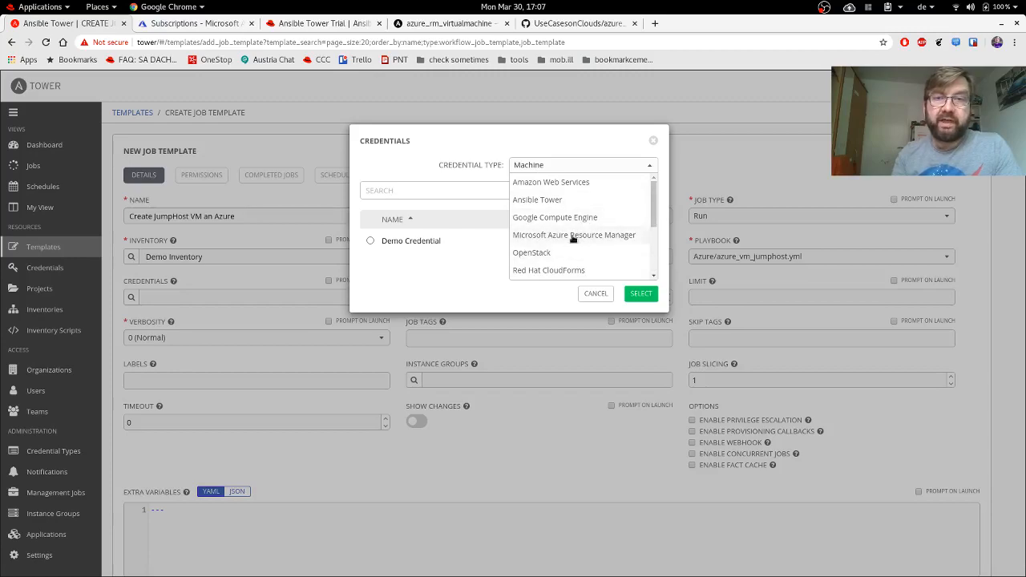
pyautogui.click(572, 235)
pyautogui.click(405, 241)
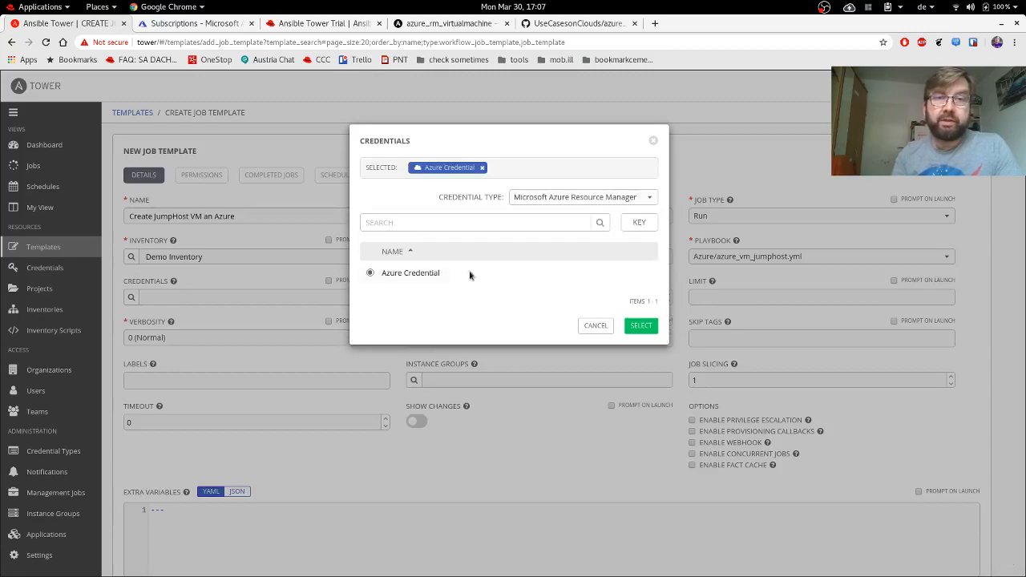
pyautogui.click(641, 325)
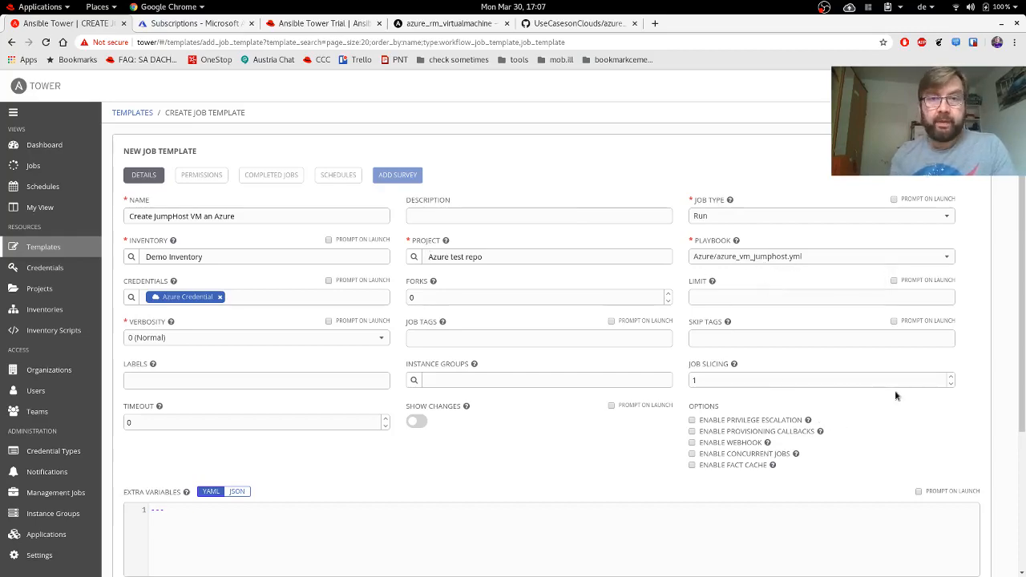
pyautogui.scroll(-3, 895, 390)
# Save the job template and launch it from Templates; job 19 fails on missing vault secrets.
pyautogui.click(966, 400)
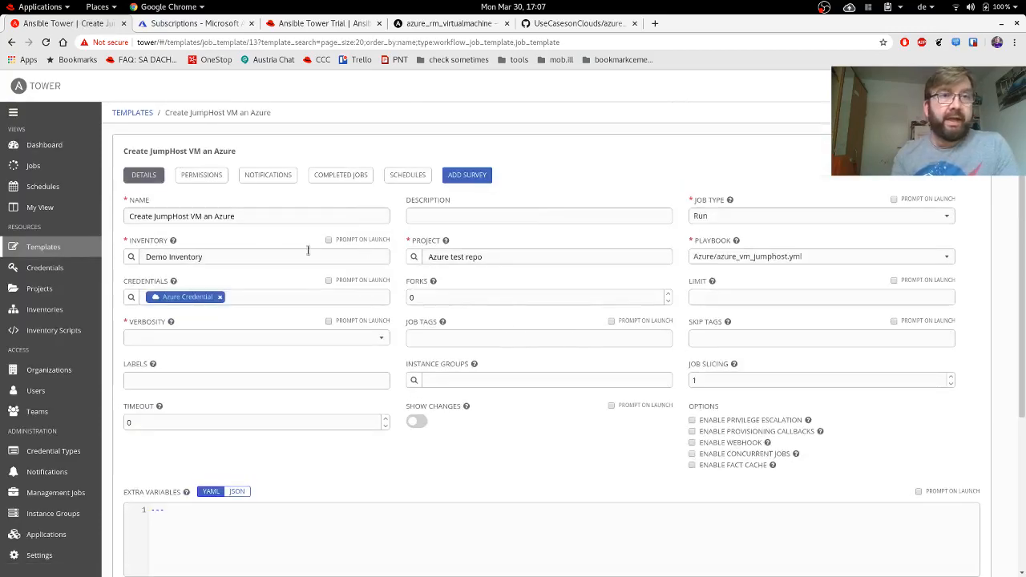
pyautogui.click(53, 247)
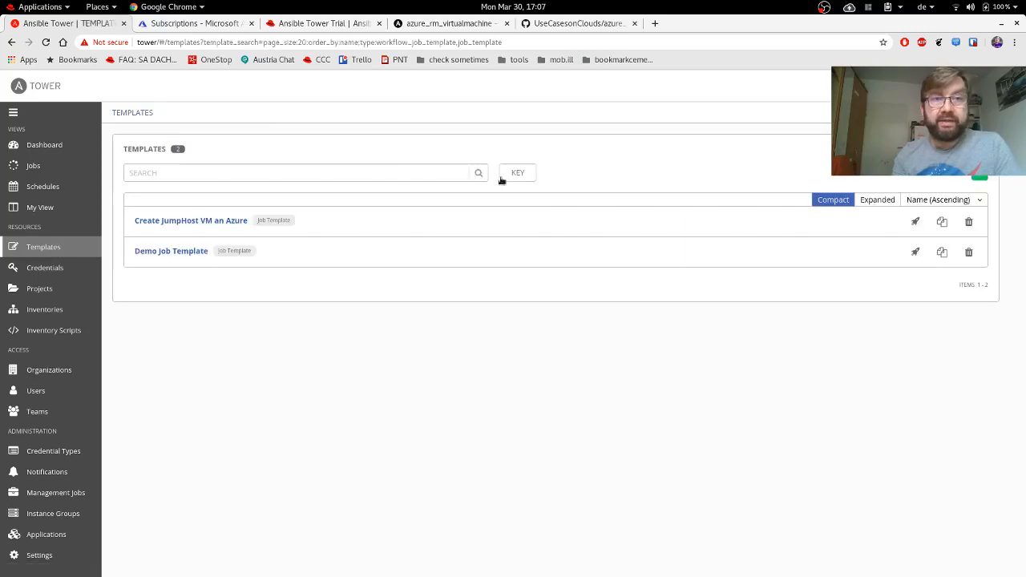
pyautogui.click(915, 222)
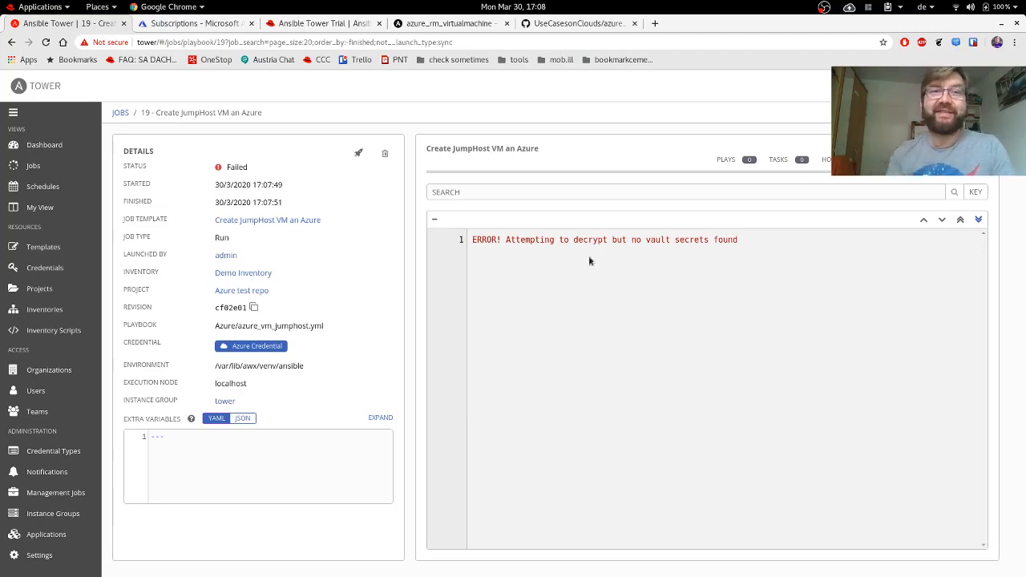
# Open Azure/azure_vm_jumphost.yml in the UseCasesonClouds GitHub repo and select its extravars/ssh_keys.yml line.
pyautogui.click(655, 24)
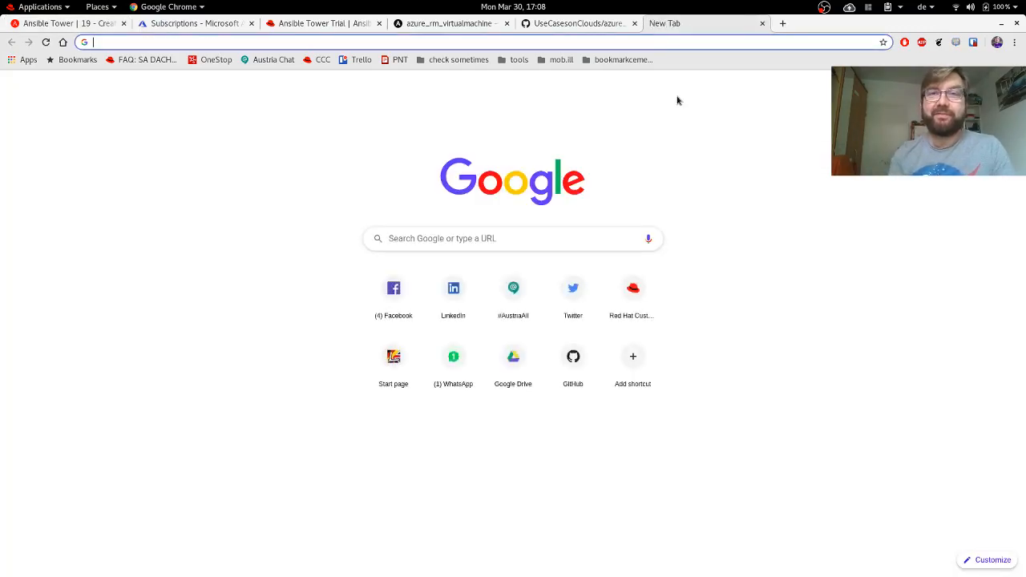
pyautogui.write('github')
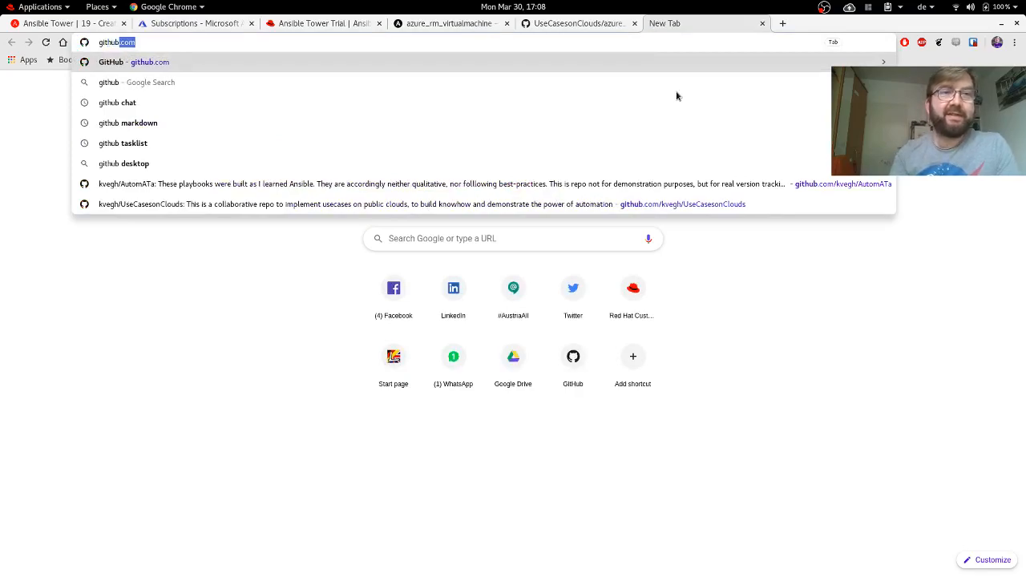
pyautogui.press('Down')
pyautogui.press('Down')
pyautogui.press('Down')
pyautogui.press('Down')
pyautogui.press('Down')
pyautogui.press('Down')
pyautogui.press('Down')
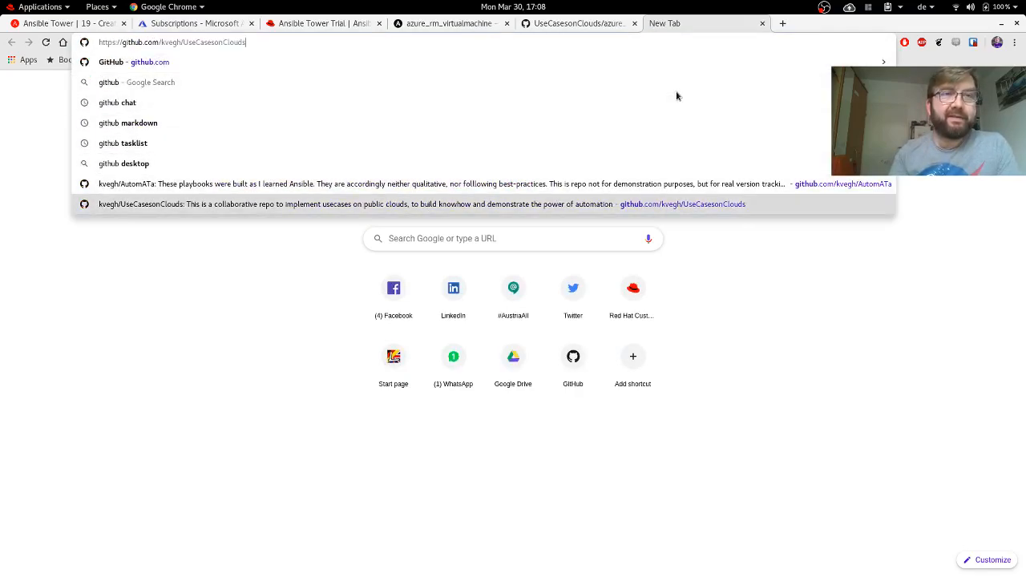
pyautogui.press('Return')
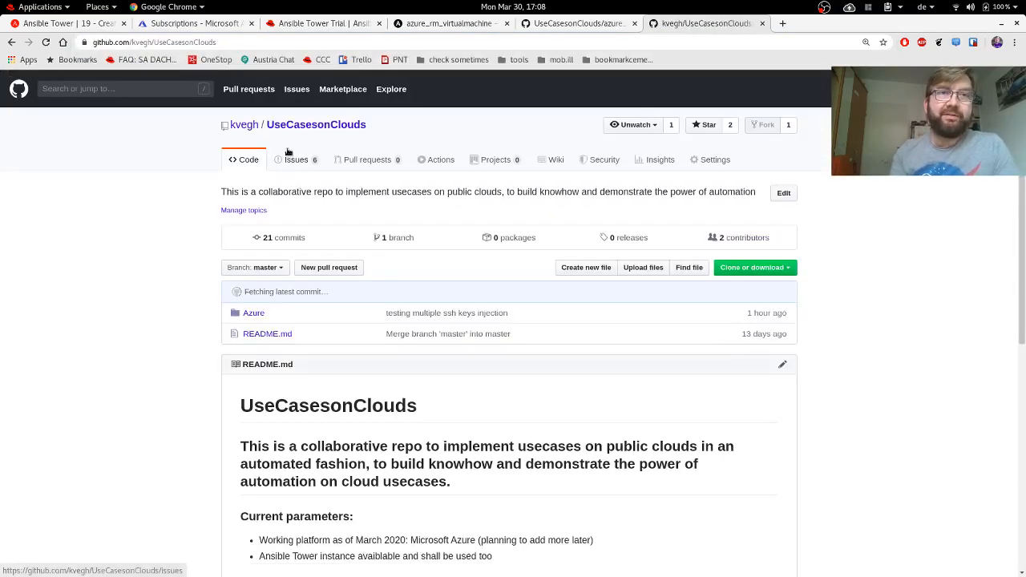
pyautogui.click(253, 314)
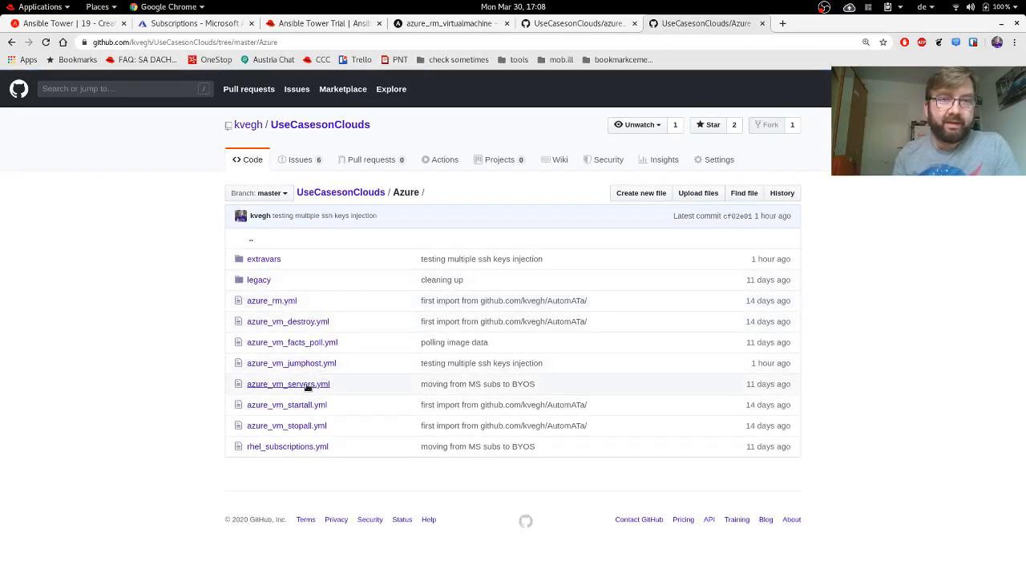
pyautogui.click(320, 363)
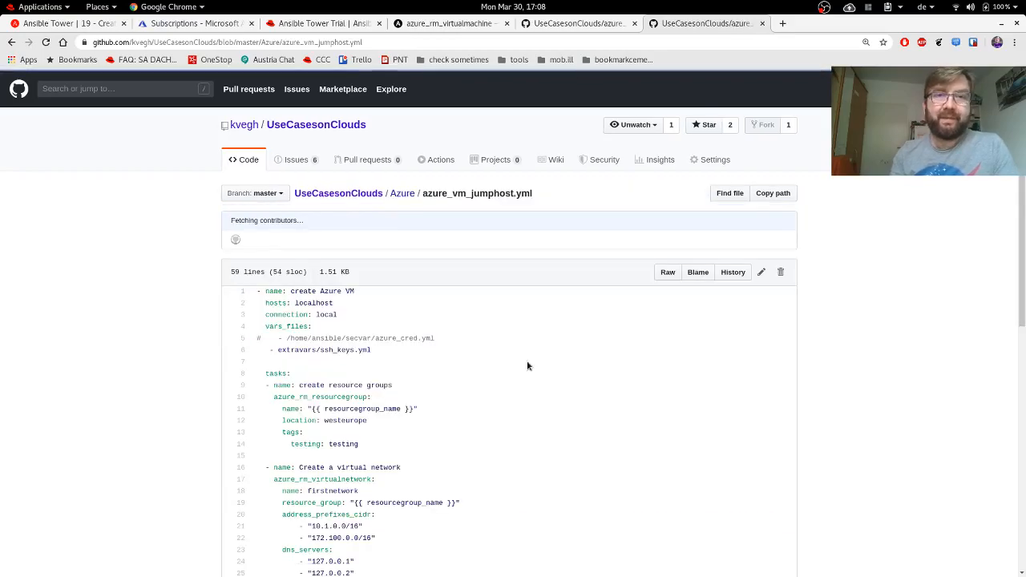
pyautogui.scroll(-6, 492, 344)
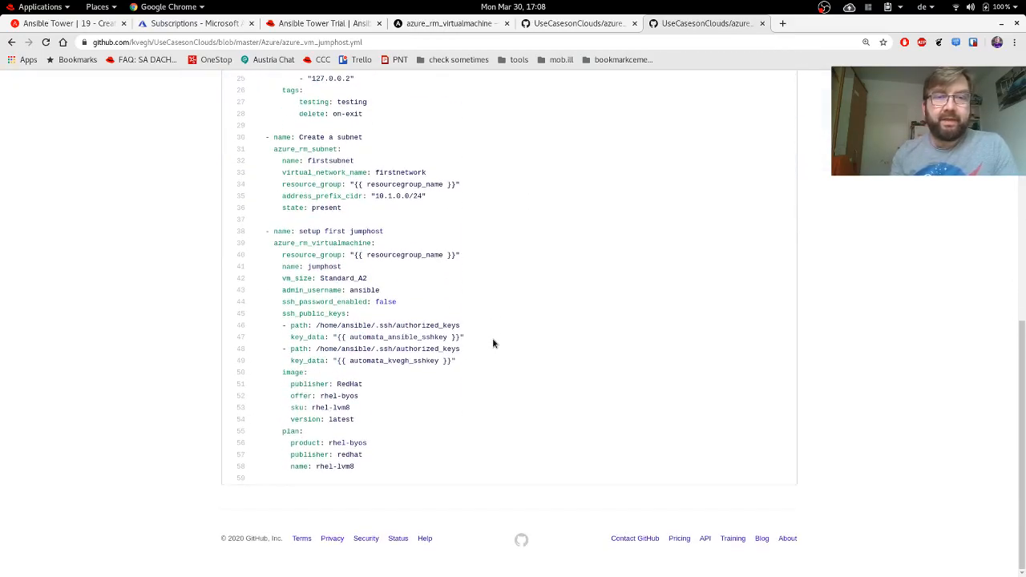
pyautogui.scroll(8, 492, 337)
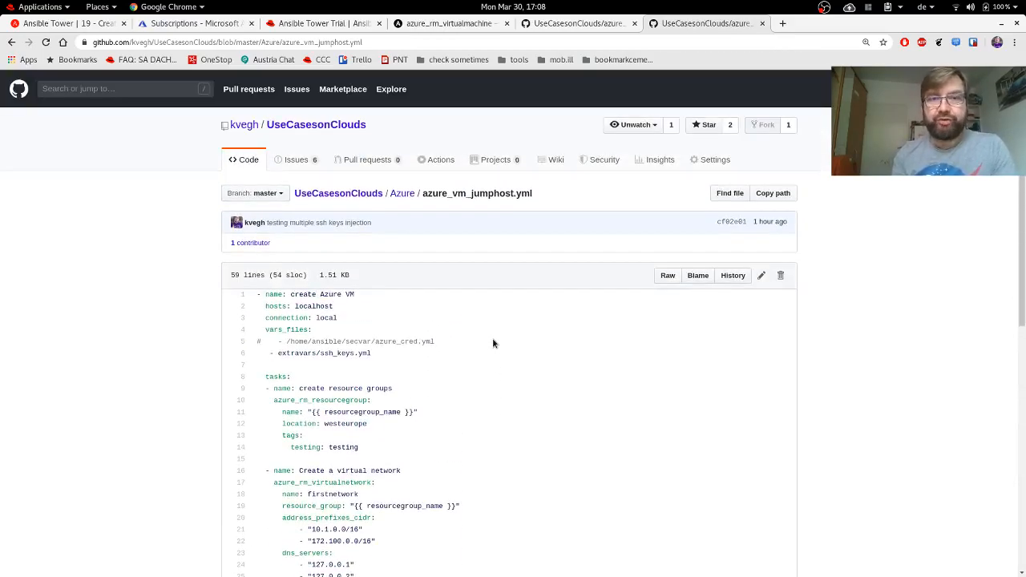
pyautogui.moveTo(387, 361); pyautogui.dragTo(271, 353)
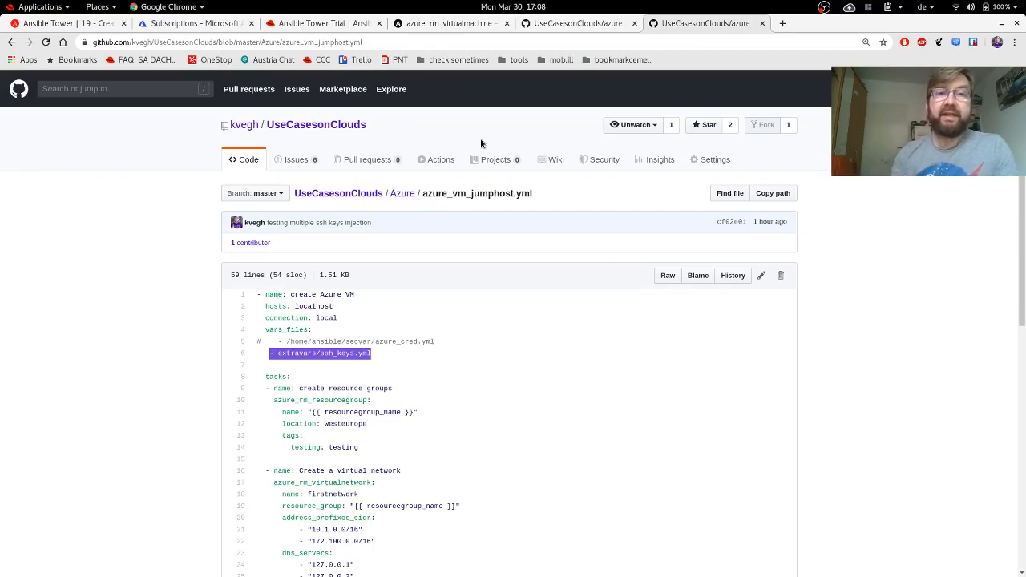
# Back in Tower, open the Credentials list and start a new credential.
pyautogui.click(443, 24)
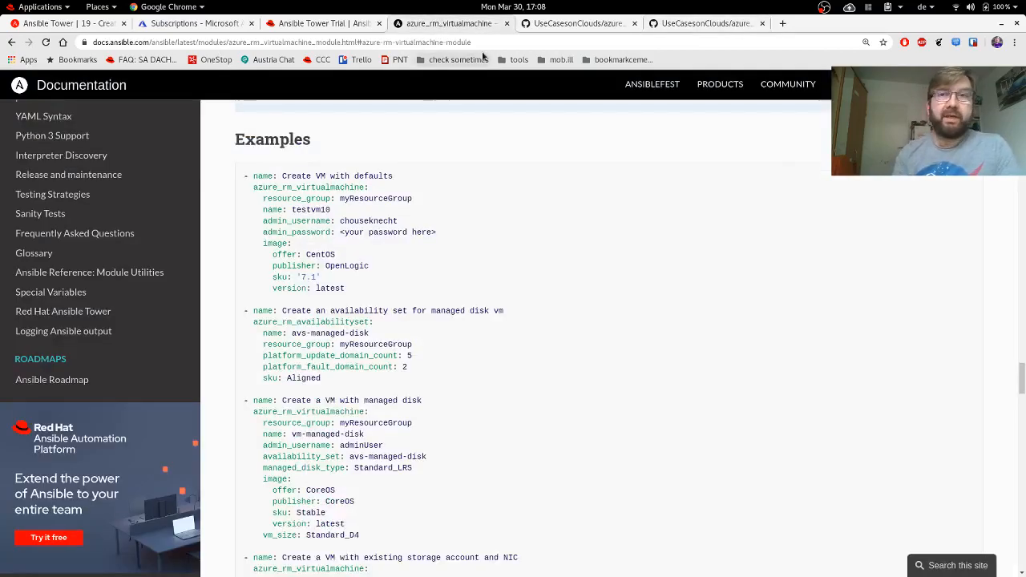
pyautogui.click(40, 24)
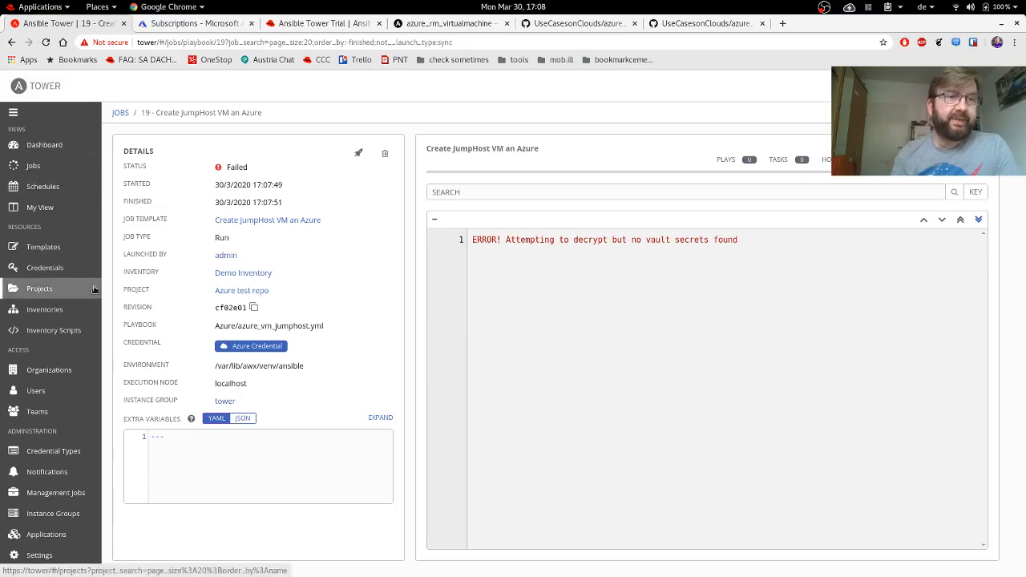
pyautogui.click(48, 273)
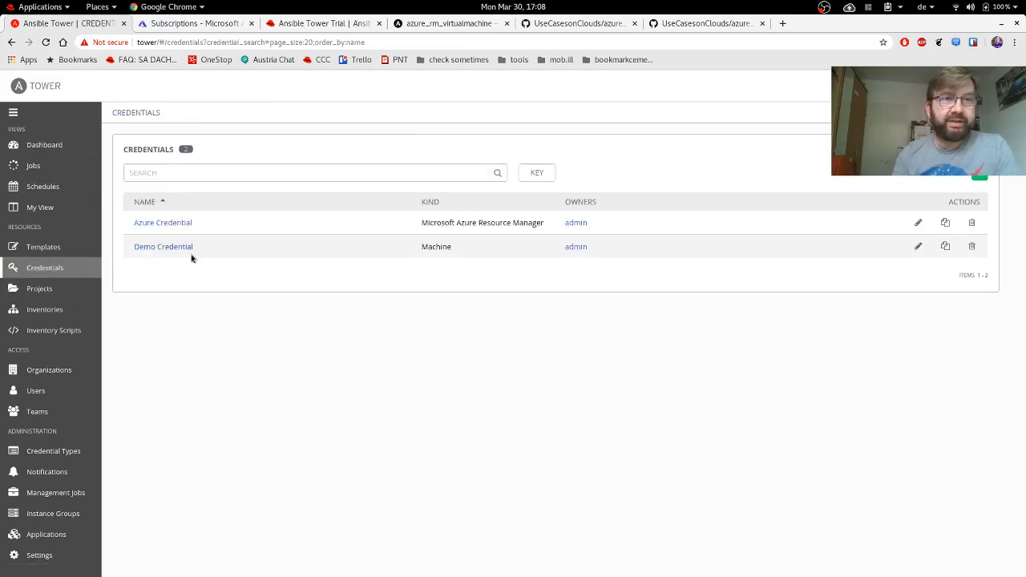
pyautogui.click(979, 179)
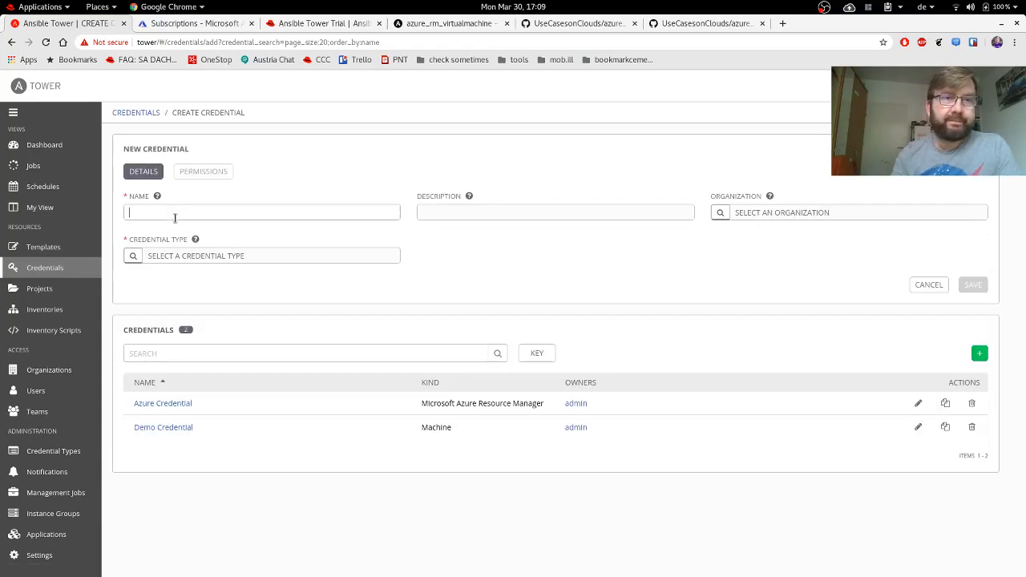
# Create the 'SSH Keys Vault Credential' of type Vault, paste its vault password, and save it.
pyautogui.write('SSH Keys V')
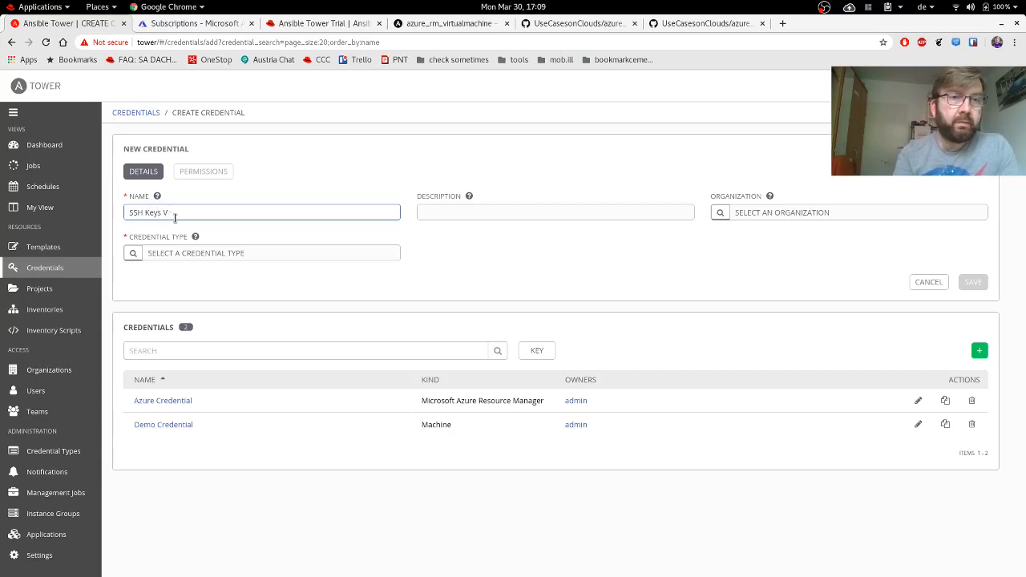
pyautogui.write('ault Credential')
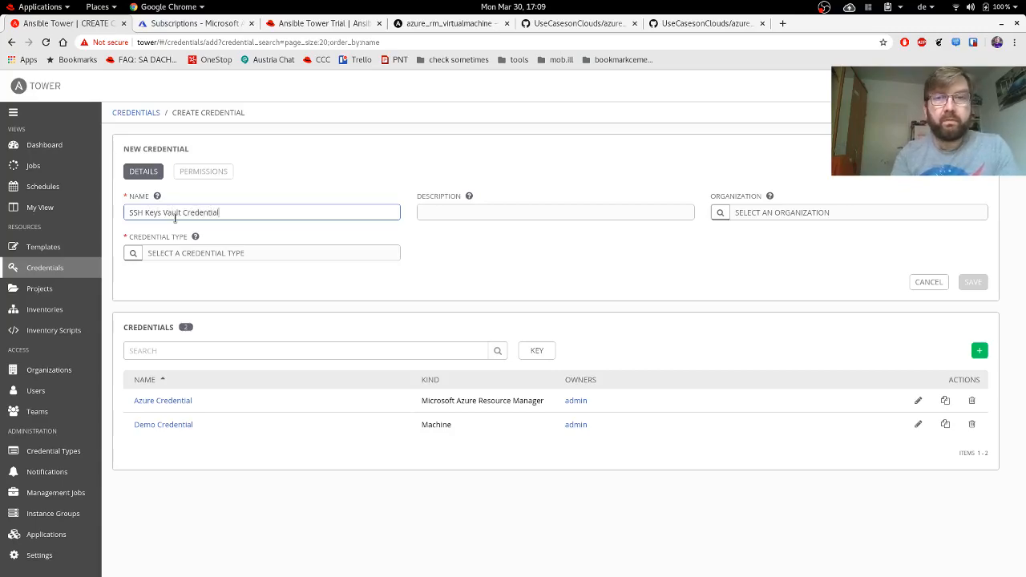
pyautogui.click(135, 258)
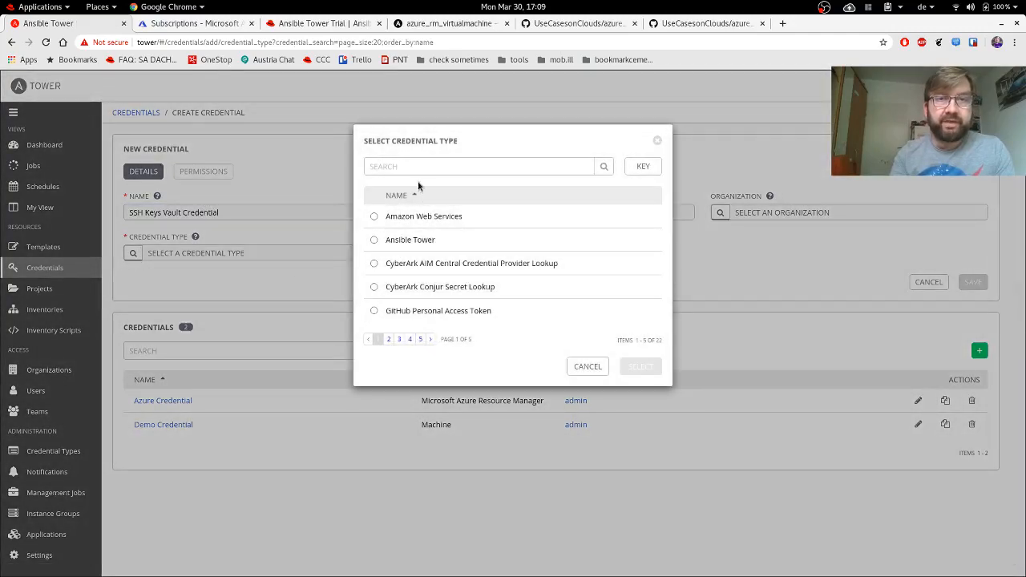
pyautogui.click(407, 167)
pyautogui.write('vault')
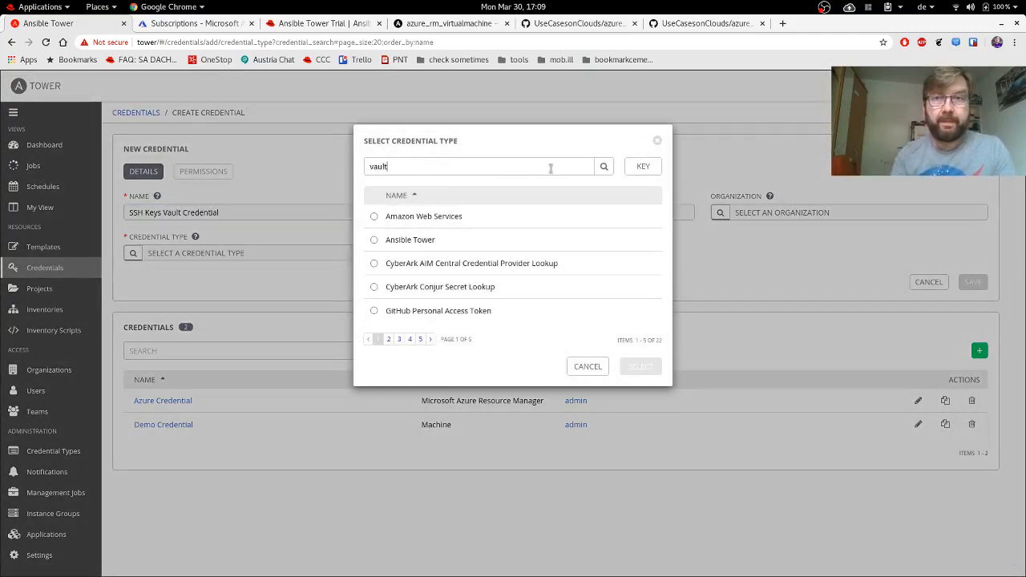
pyautogui.click(602, 167)
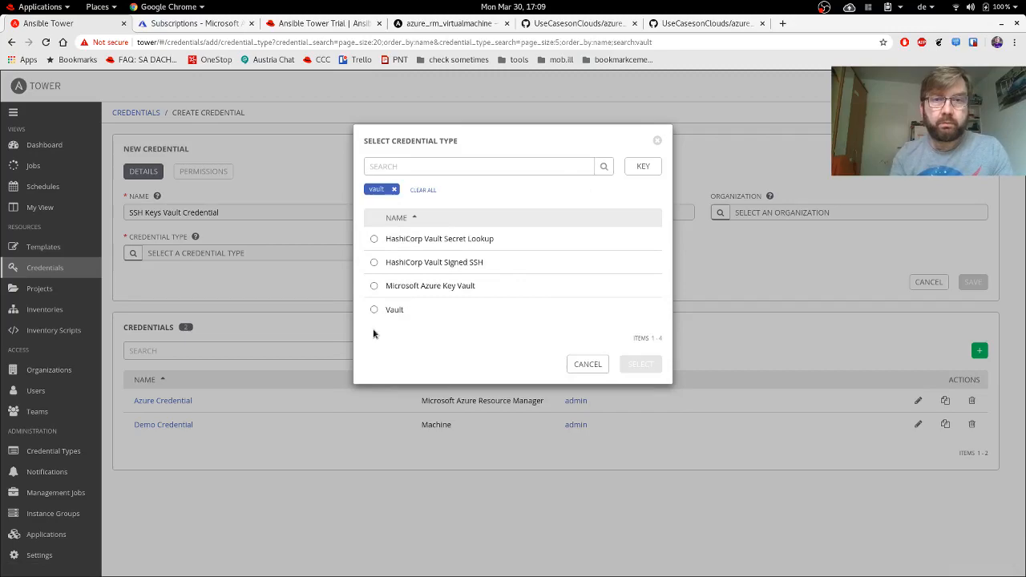
pyautogui.click(386, 310)
pyautogui.click(637, 364)
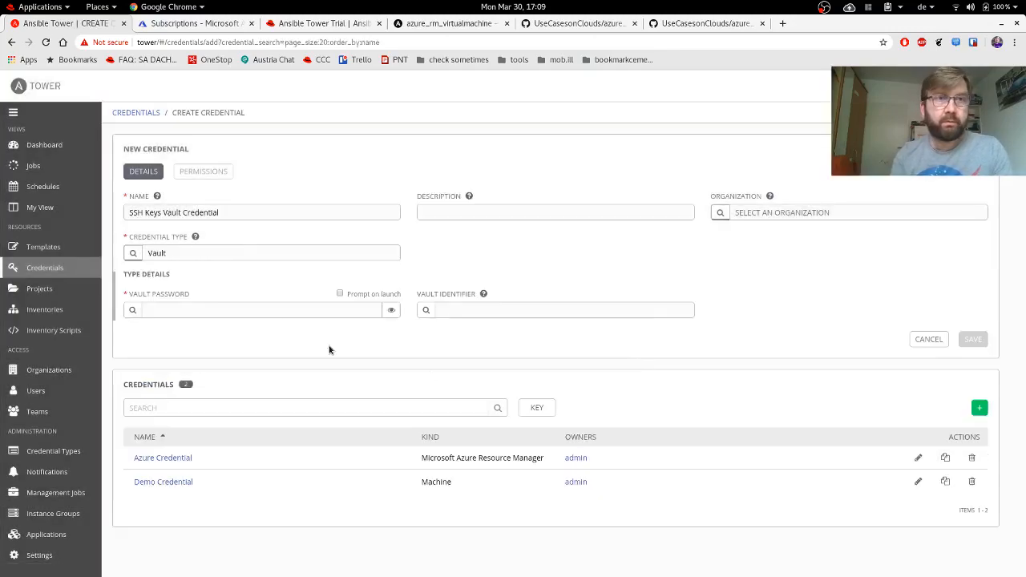
pyautogui.click(174, 311)
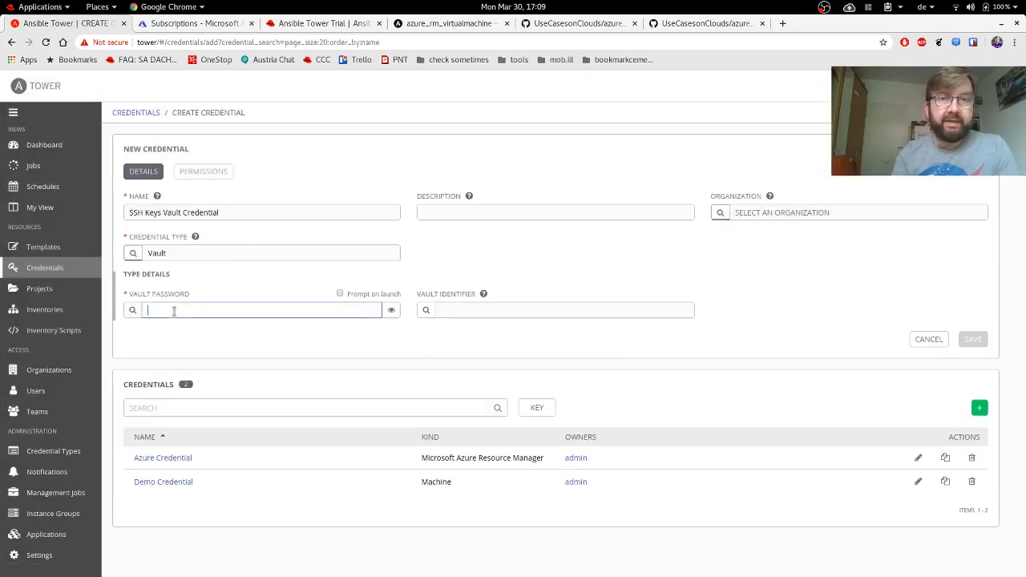
pyautogui.hotkey('ctrl', 'v')
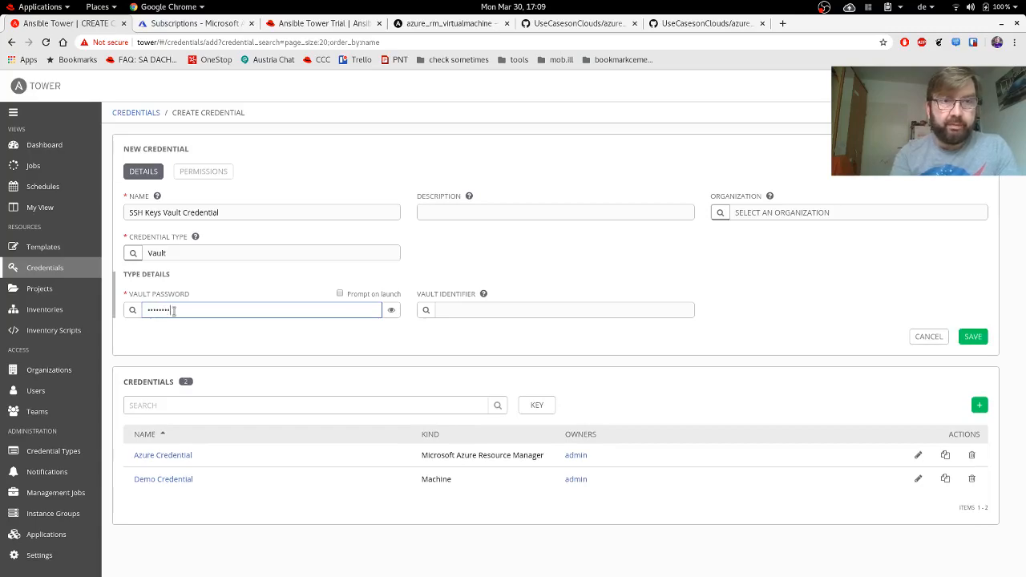
pyautogui.click(973, 338)
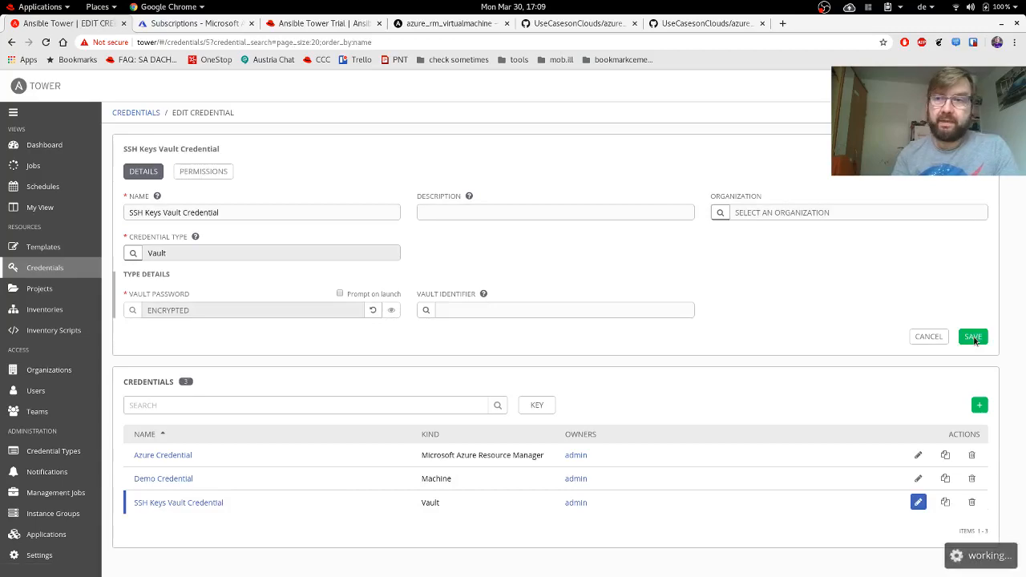
# Add SSH Keys Vault Credential beside Azure Credential on the Create JumpHost VM an Azure template and save.
pyautogui.click(42, 250)
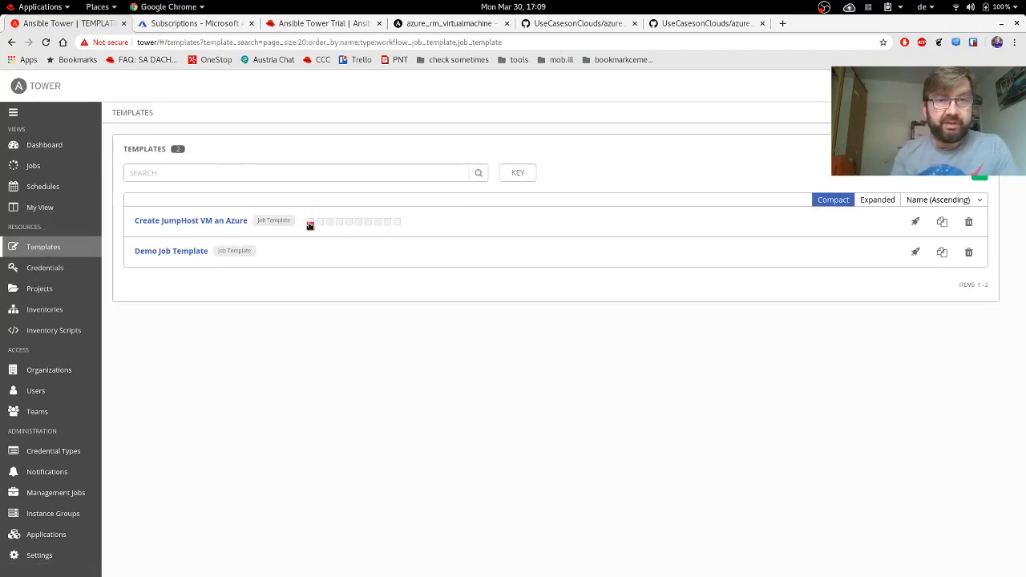
pyautogui.click(199, 223)
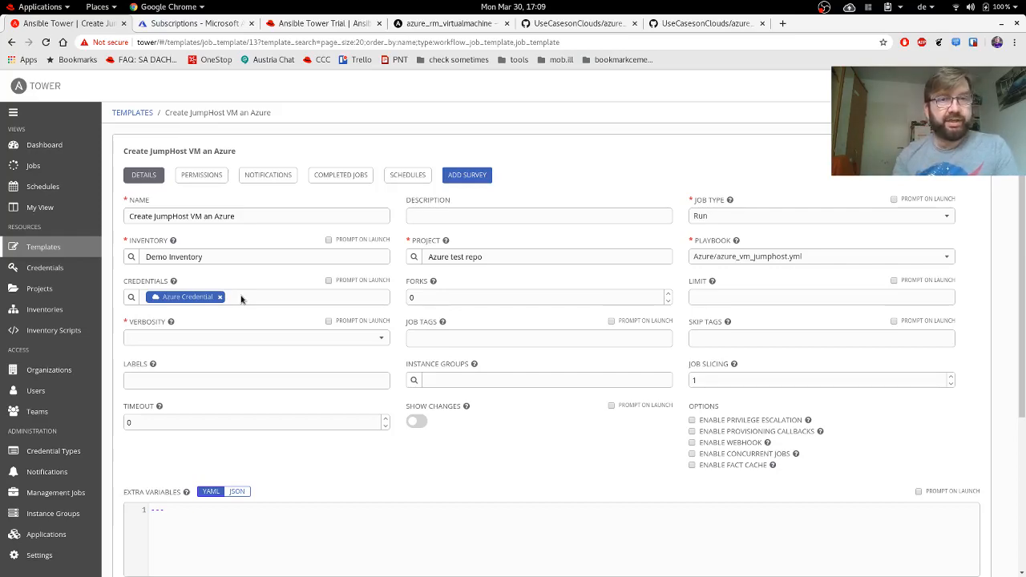
pyautogui.click(132, 298)
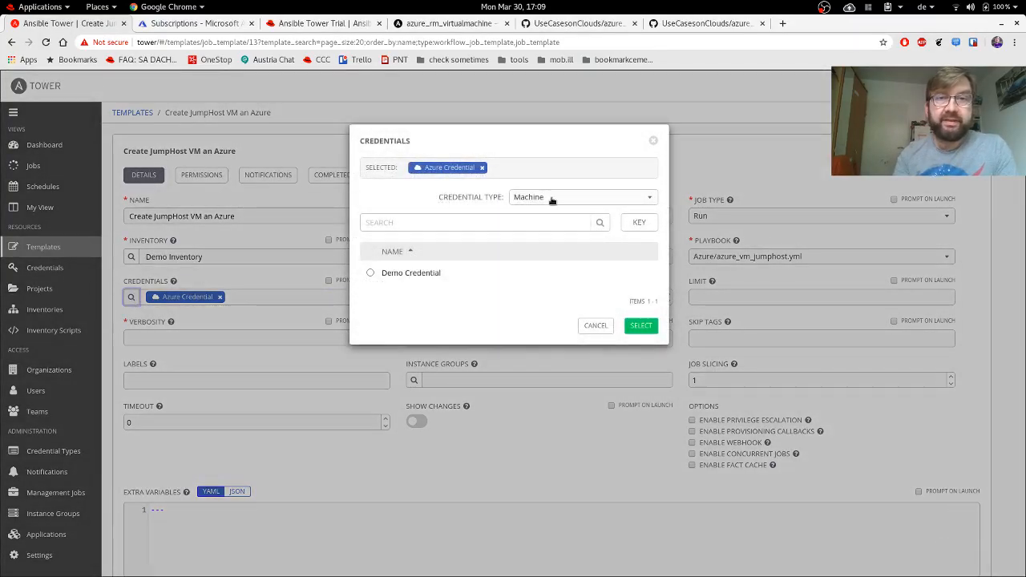
pyautogui.click(550, 198)
pyautogui.click(526, 302)
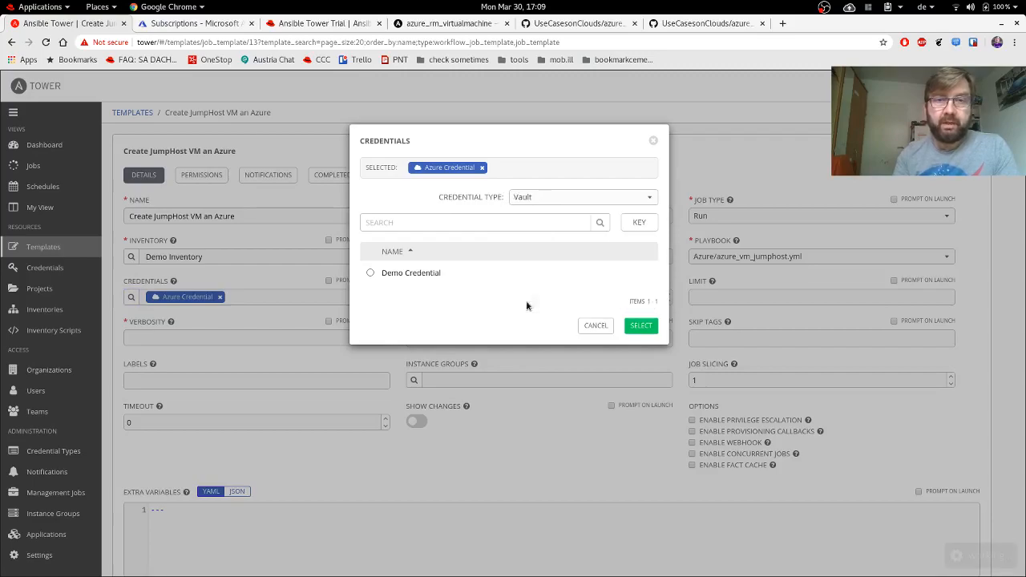
pyautogui.click(430, 273)
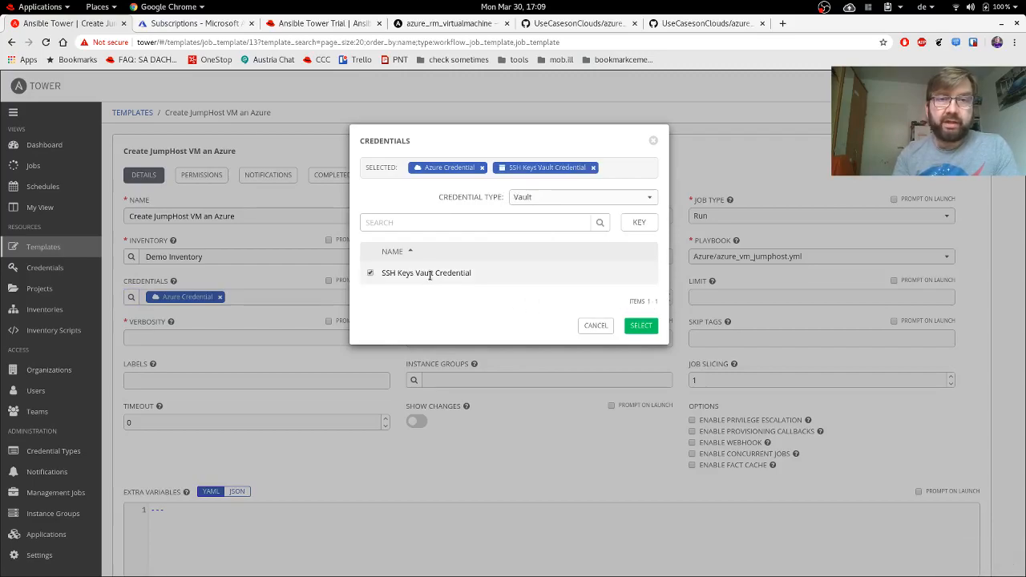
pyautogui.click(640, 326)
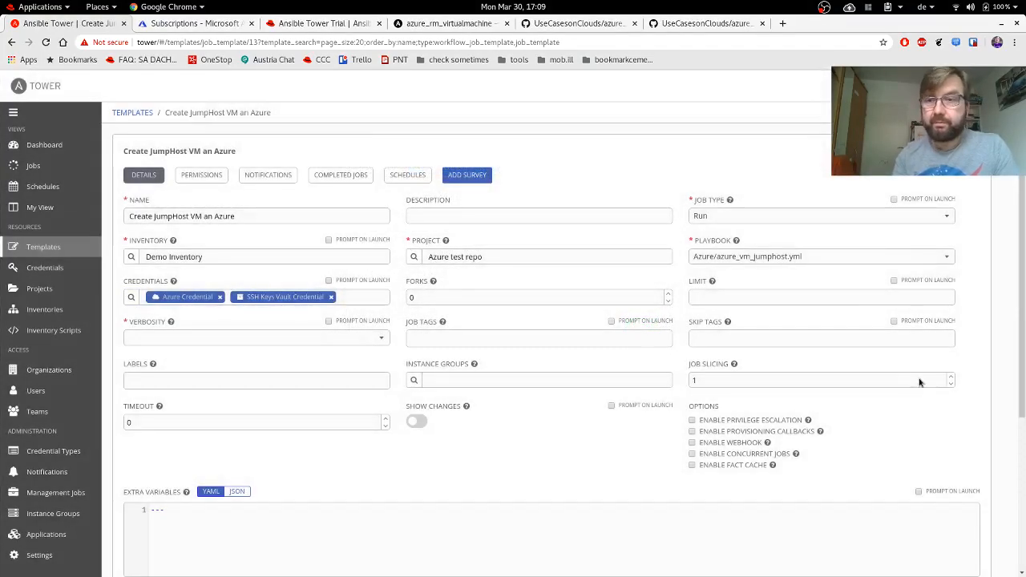
pyautogui.scroll(-3, 920, 383)
pyautogui.click(966, 369)
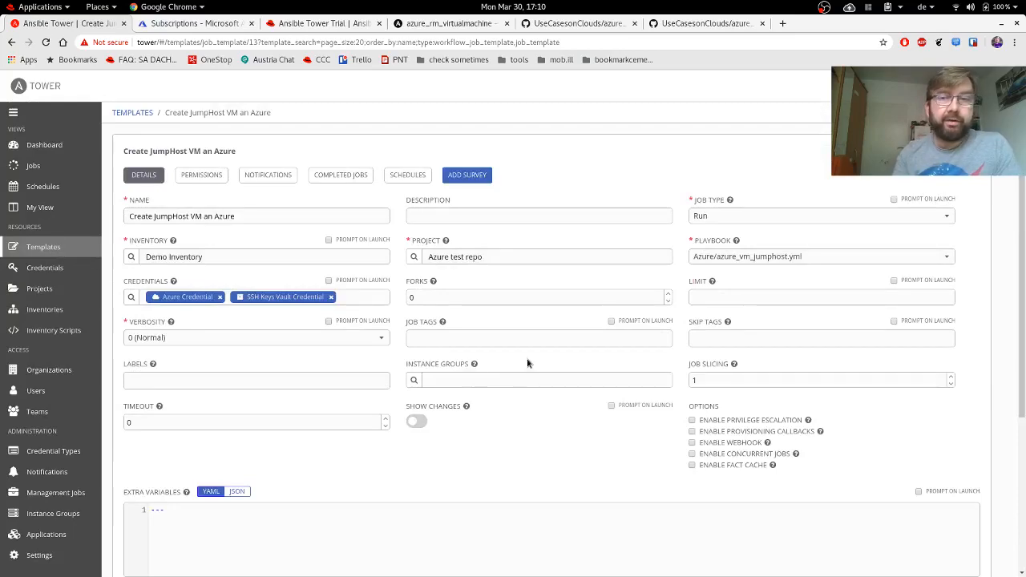
pyautogui.click(49, 253)
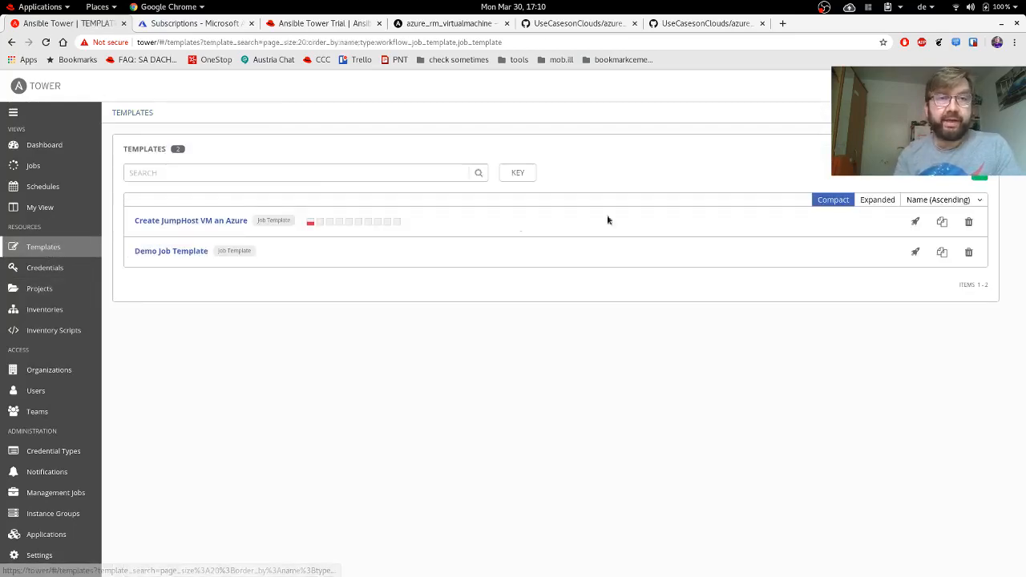
# Launch the Create JumpHost VM an Azure template; job 20 fails on undefined resourcegroup_name.
pyautogui.click(915, 222)
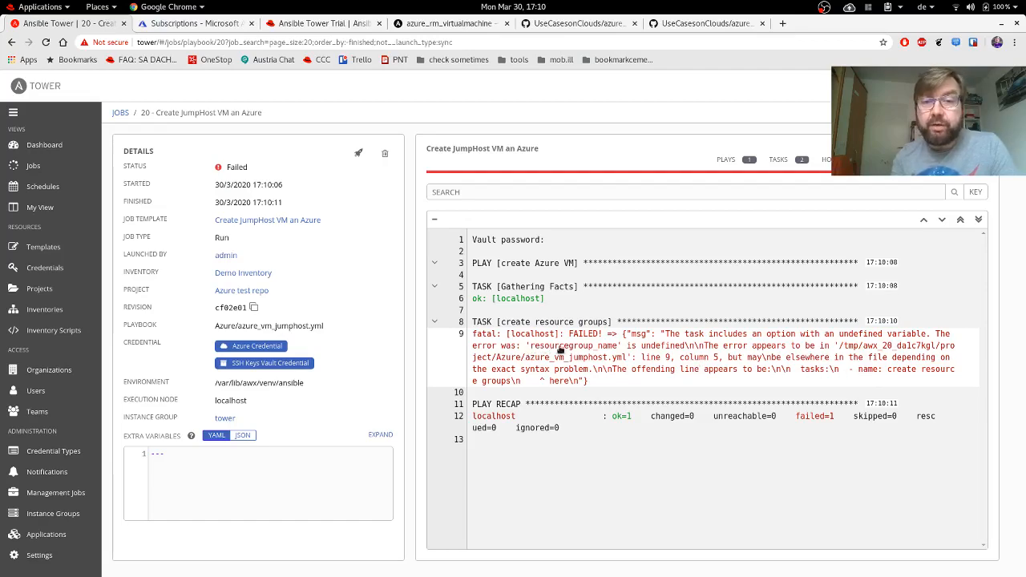
pyautogui.click(707, 24)
pyautogui.scroll(-10, 484, 344)
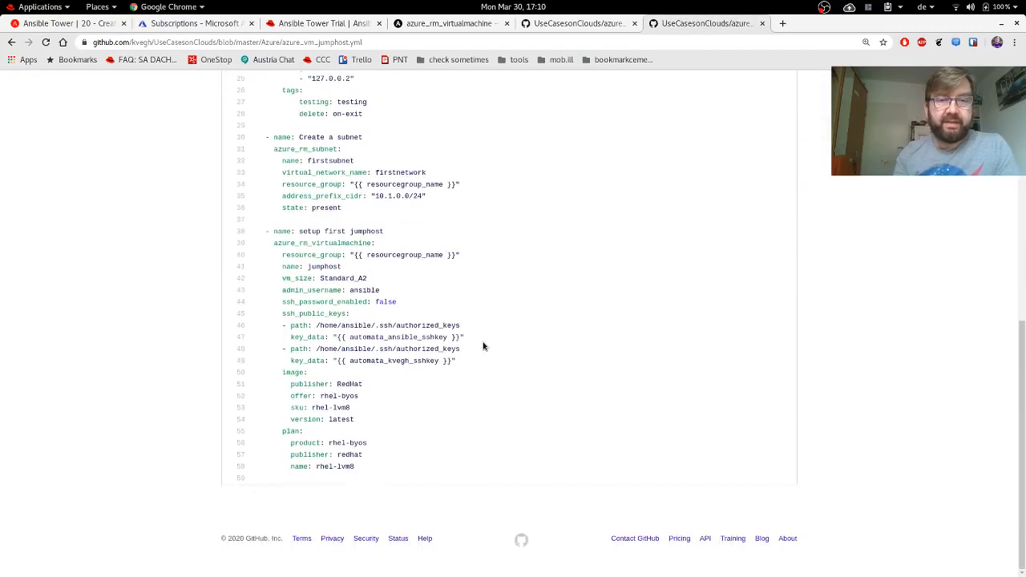
pyautogui.moveTo(472, 258); pyautogui.dragTo(262, 255)
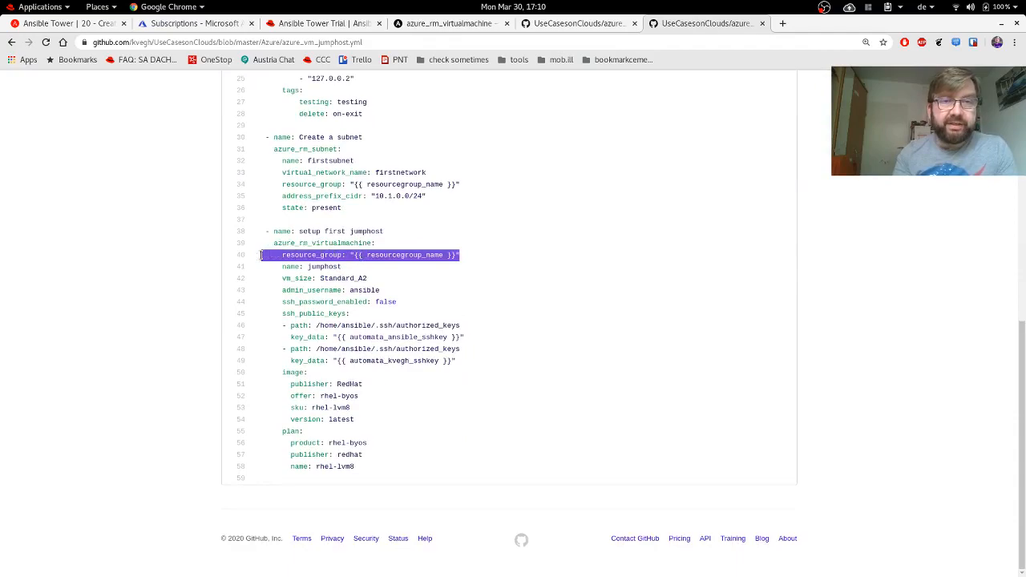
pyautogui.click(524, 274)
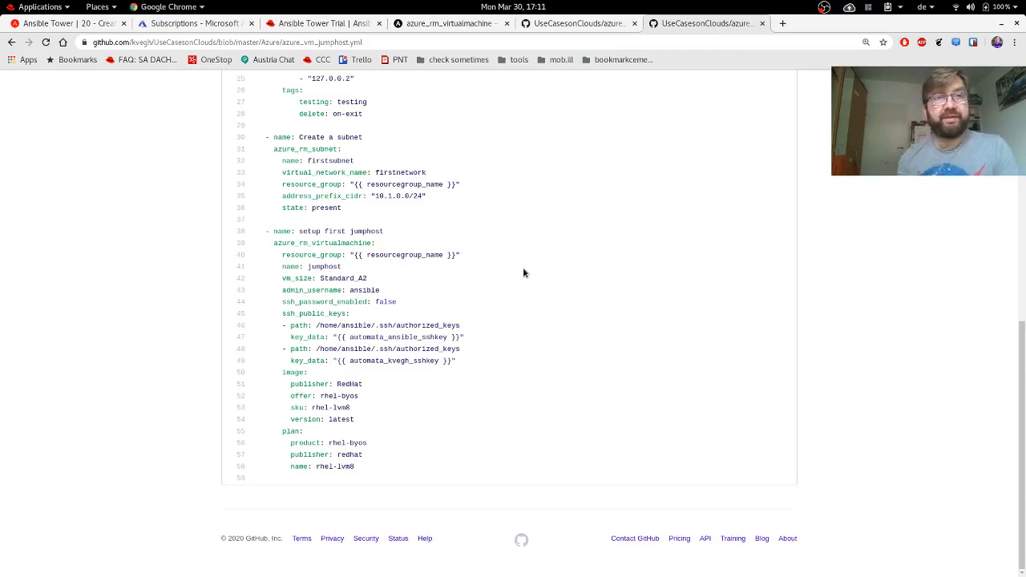
pyautogui.click(69, 26)
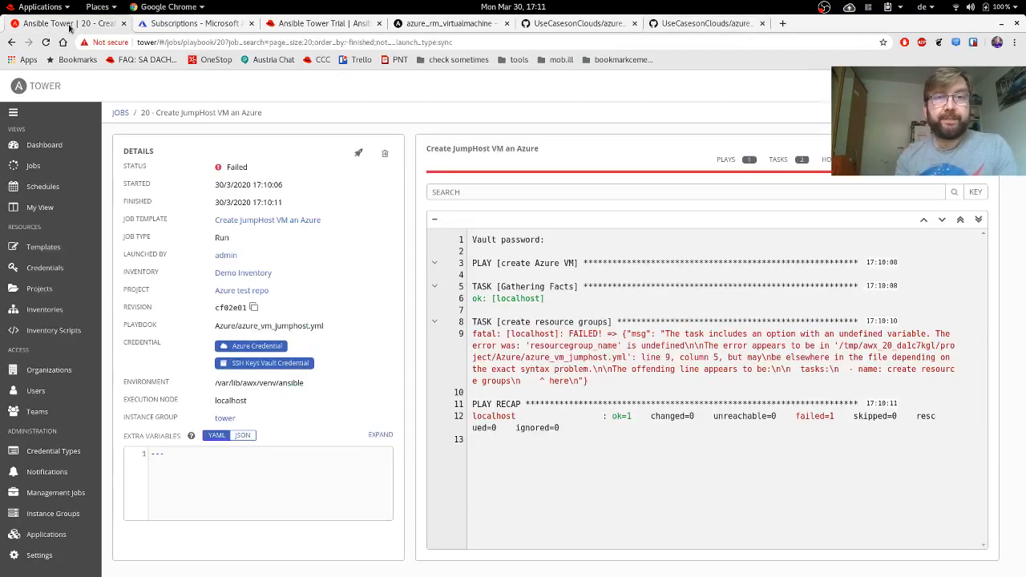
# On the JumpHost template, add a survey question asking which resource group to use, variable resourcegroup_name, type Text.
pyautogui.click(47, 250)
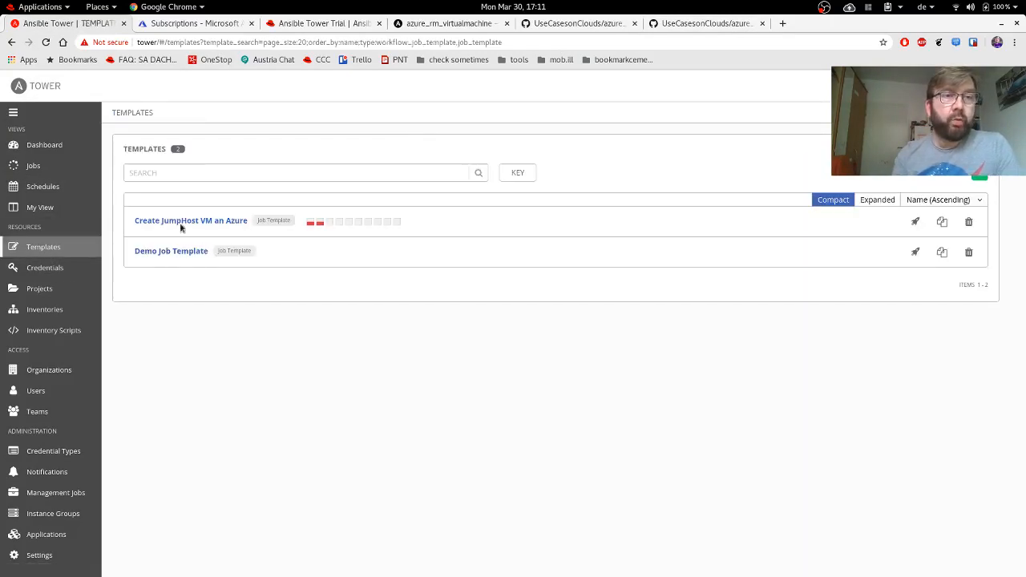
pyautogui.click(175, 226)
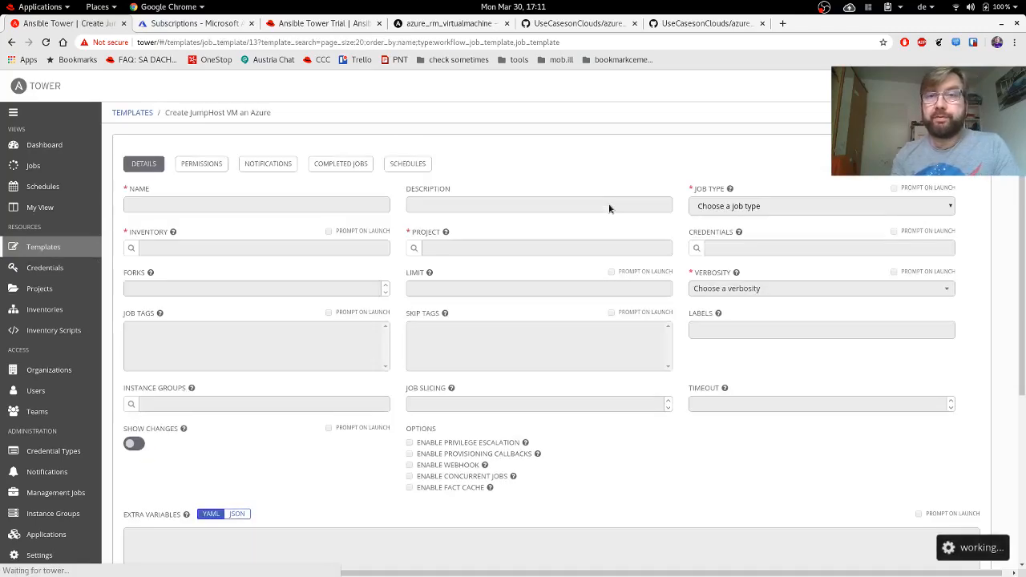
pyautogui.click(471, 178)
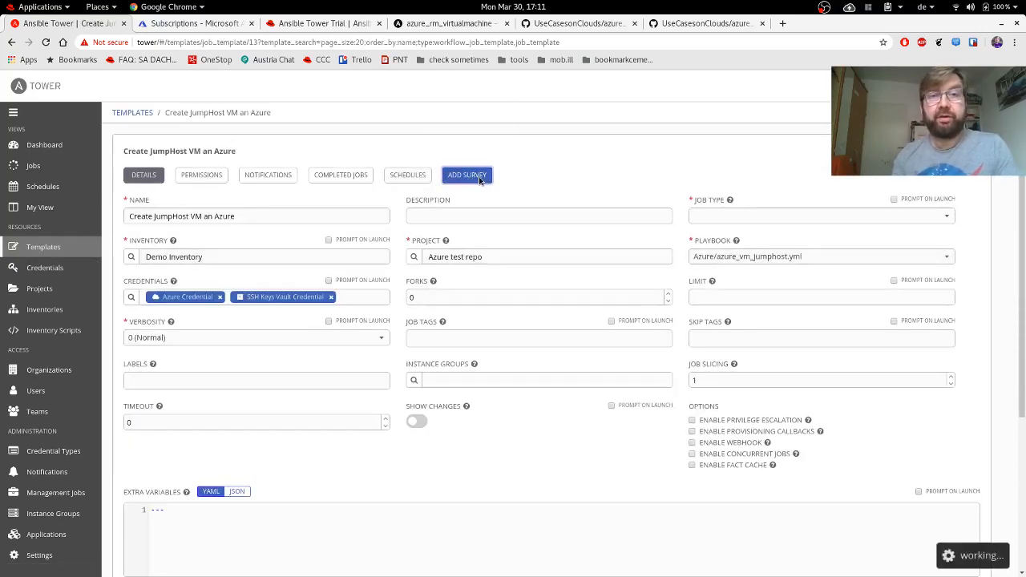
pyautogui.click(297, 248)
pyautogui.write('What resourcegroup shall we use?')
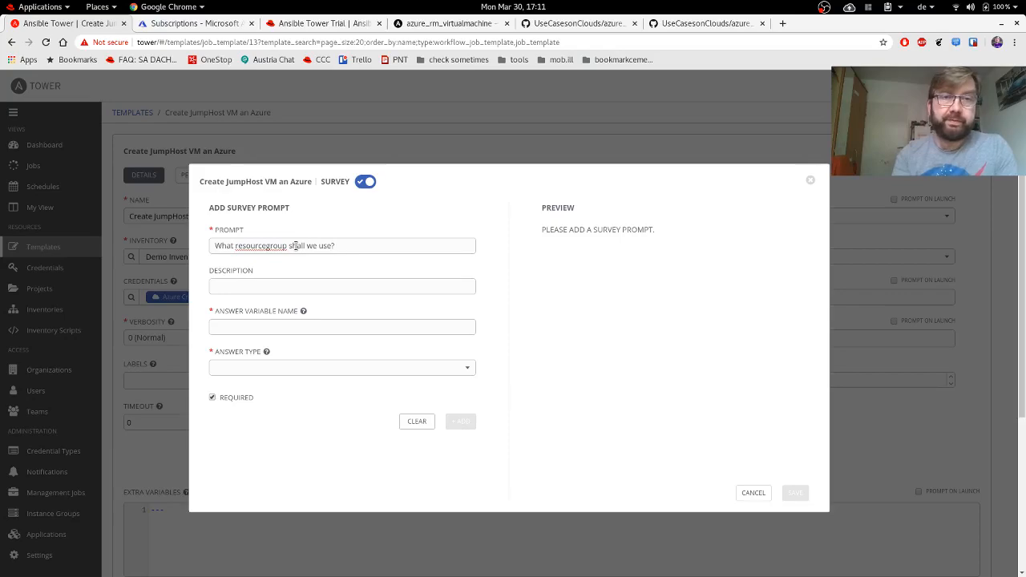
pyautogui.click(274, 324)
pyautogui.write('resource')
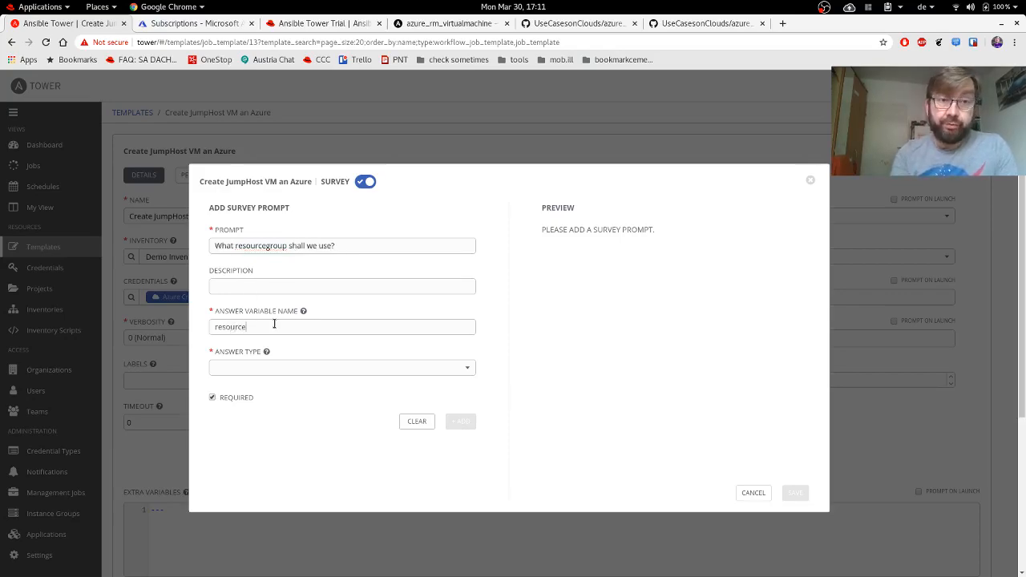
pyautogui.write('group')
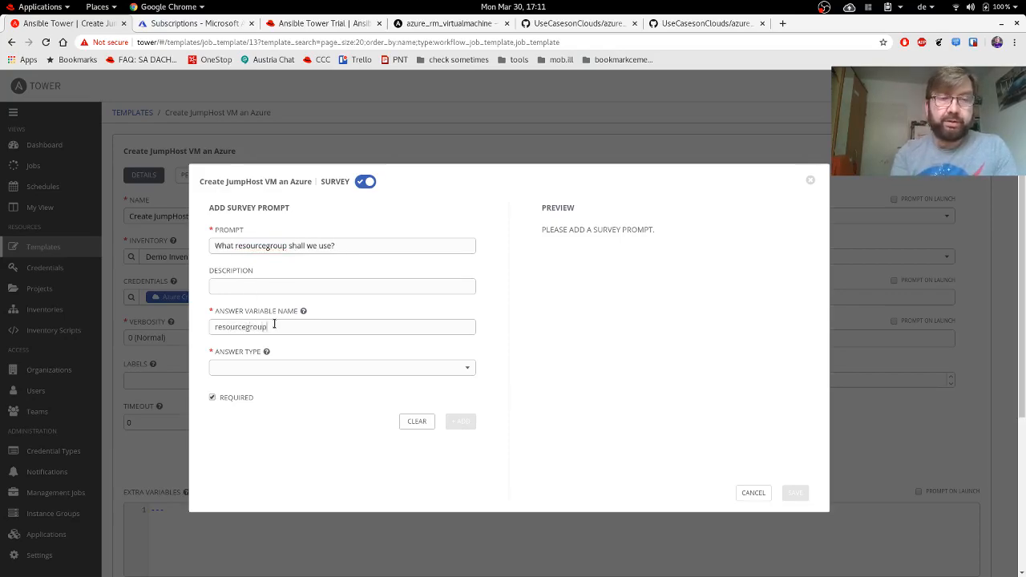
pyautogui.write('_name')
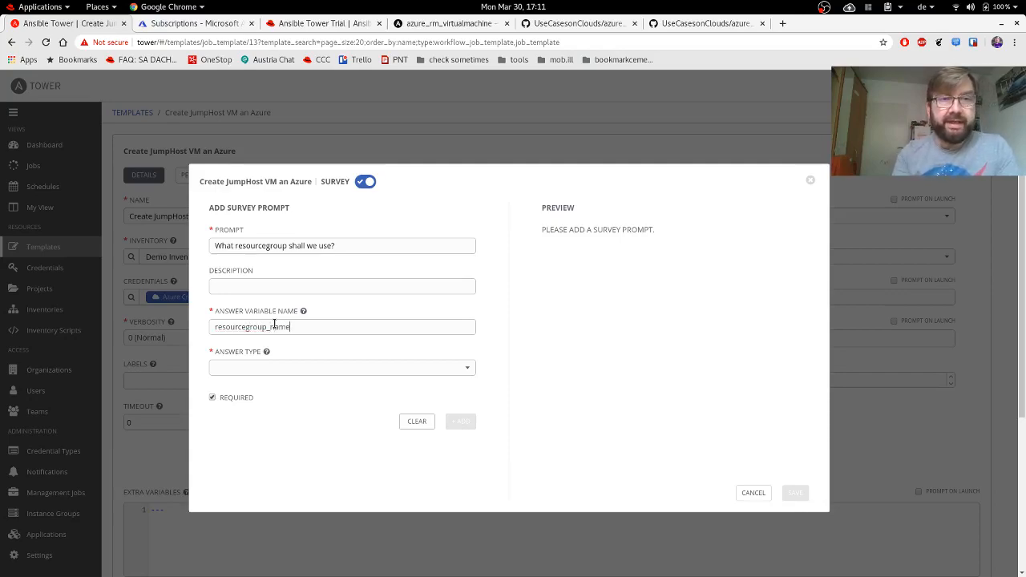
pyautogui.click(283, 370)
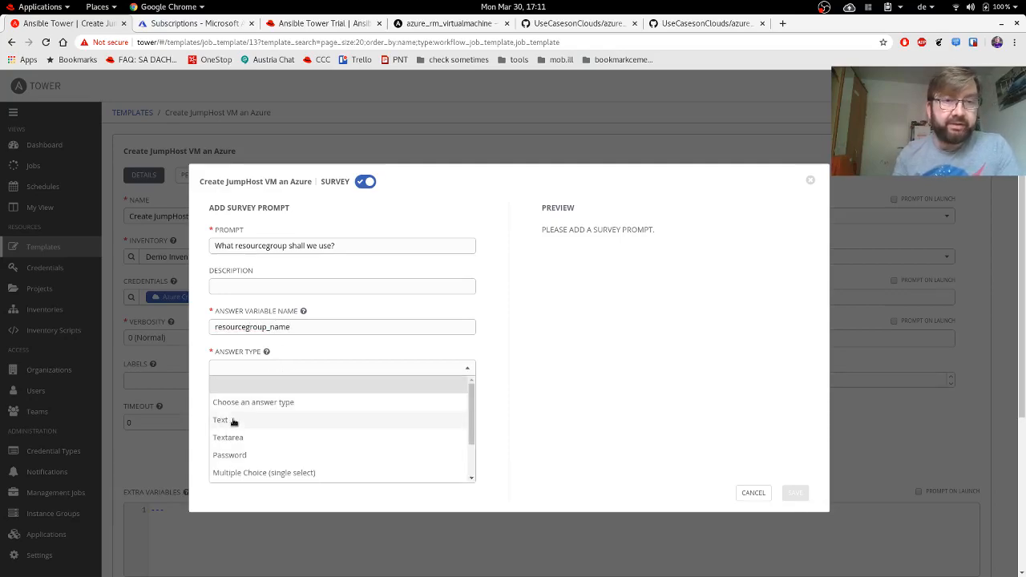
pyautogui.click(232, 419)
# Set answer length 3–100 and default INSERT_RG_NAME_HERE, then save the survey and the template.
pyautogui.doubleClick(257, 411)
pyautogui.write('3')
pyautogui.doubleClick(404, 409)
pyautogui.write('100')
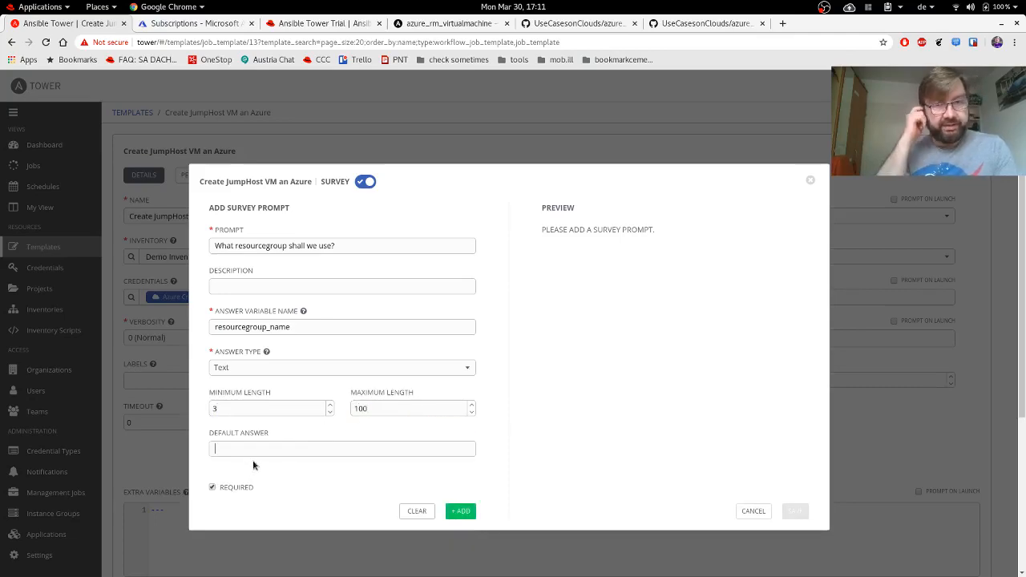
pyautogui.write('INSERT')
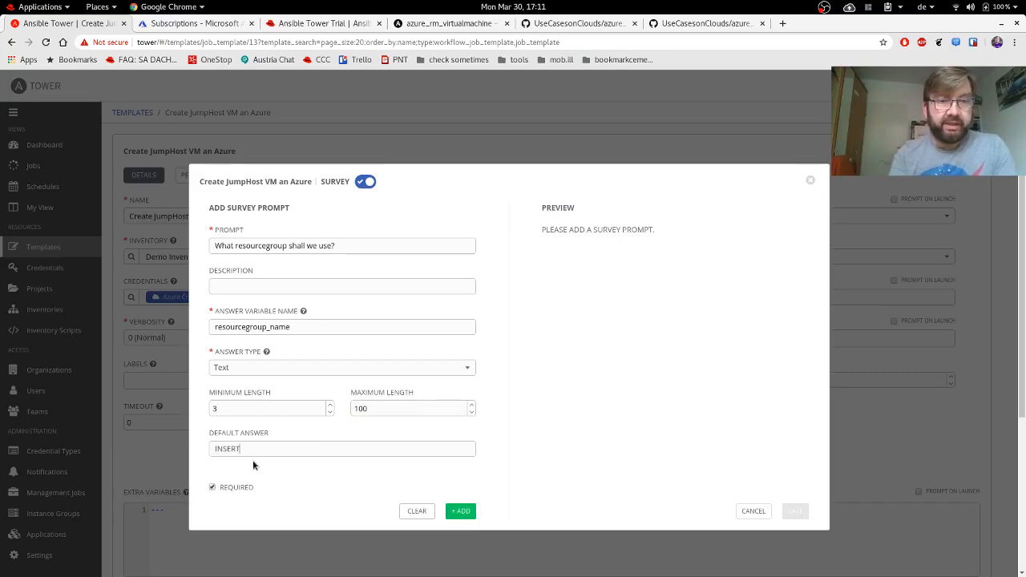
pyautogui.write('_RG_NAME_HERE')
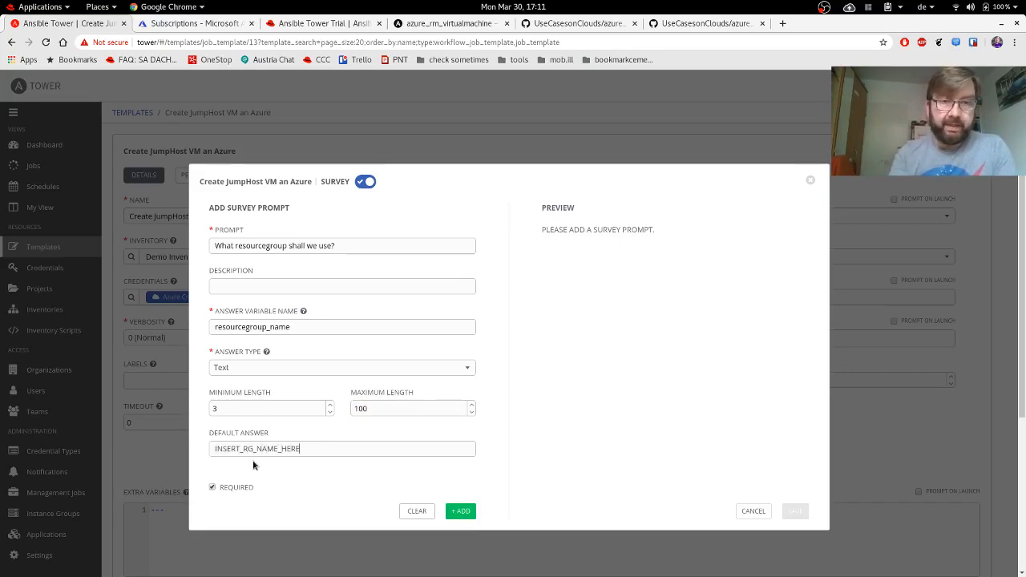
pyautogui.click(461, 513)
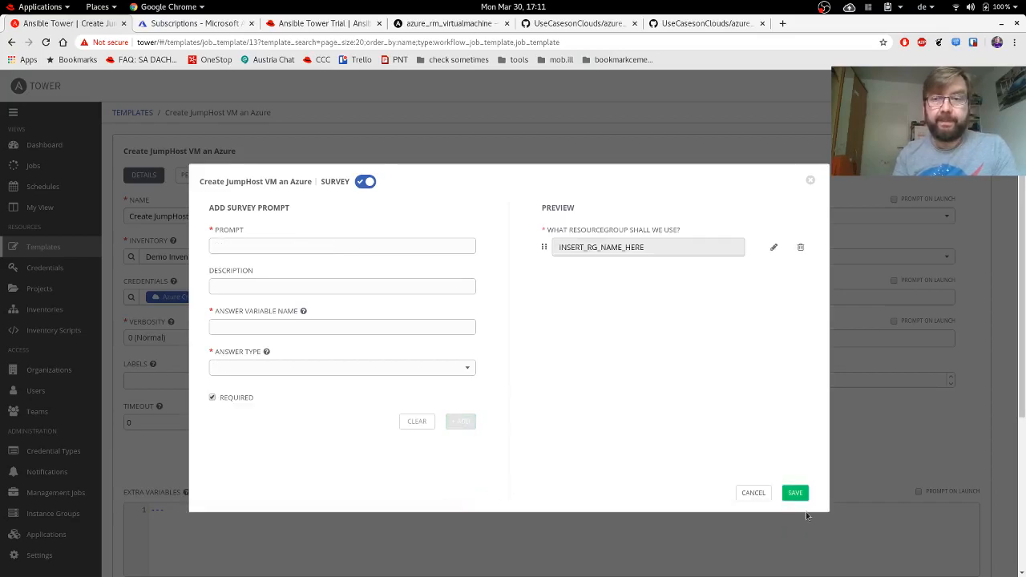
pyautogui.click(795, 492)
pyautogui.scroll(-3, 855, 410)
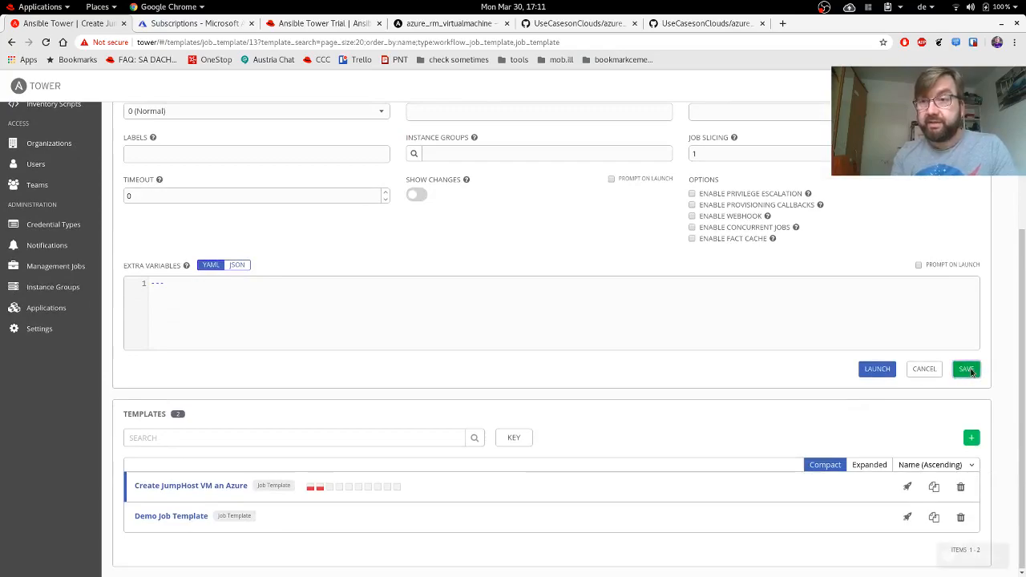
pyautogui.click(968, 369)
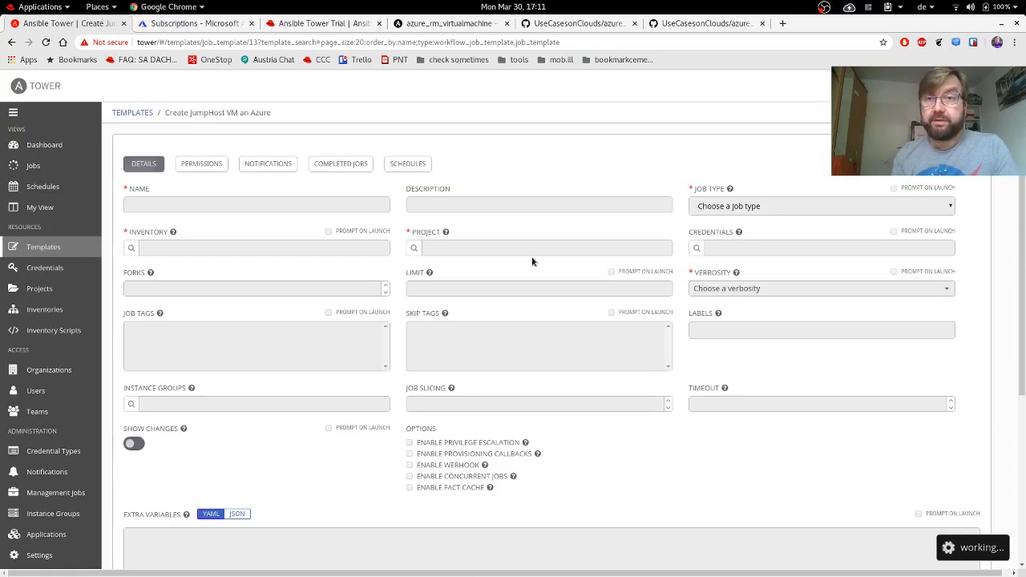
# Launch the JumpHost template with resource group demo_rg, then switch to the Azure subscriptions tab.
pyautogui.scroll(-3, 606, 200)
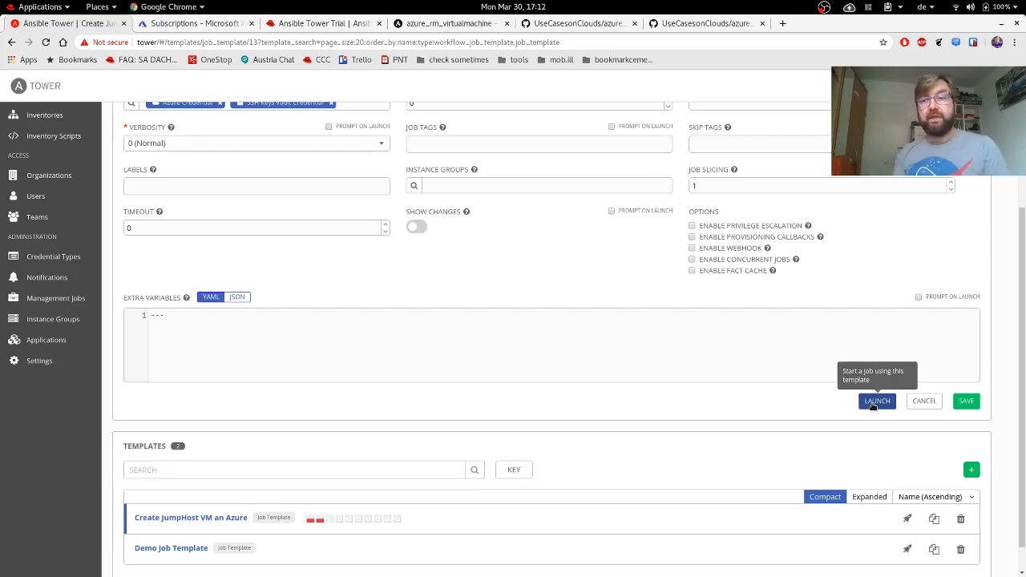
pyautogui.click(875, 402)
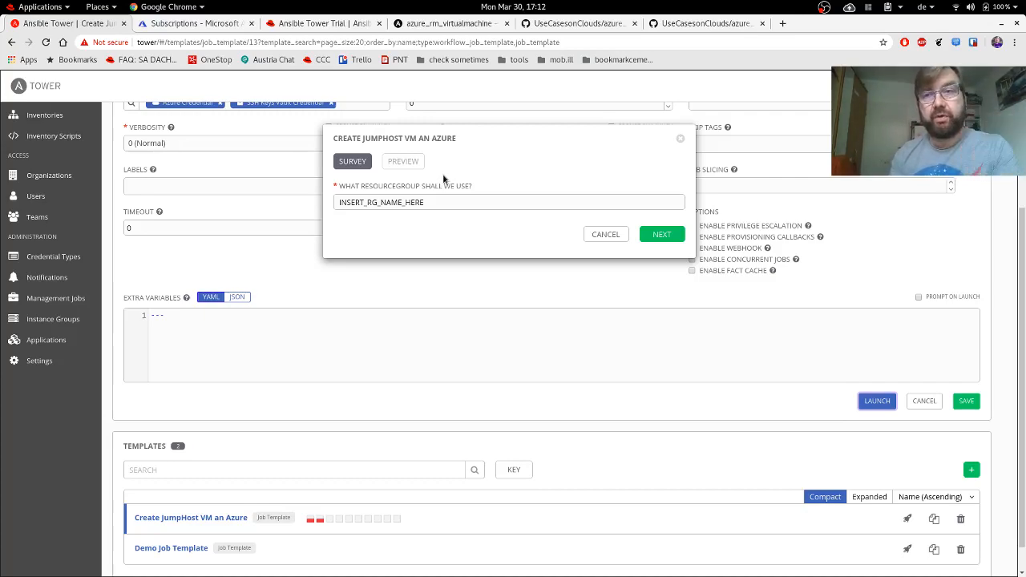
pyautogui.doubleClick(432, 202)
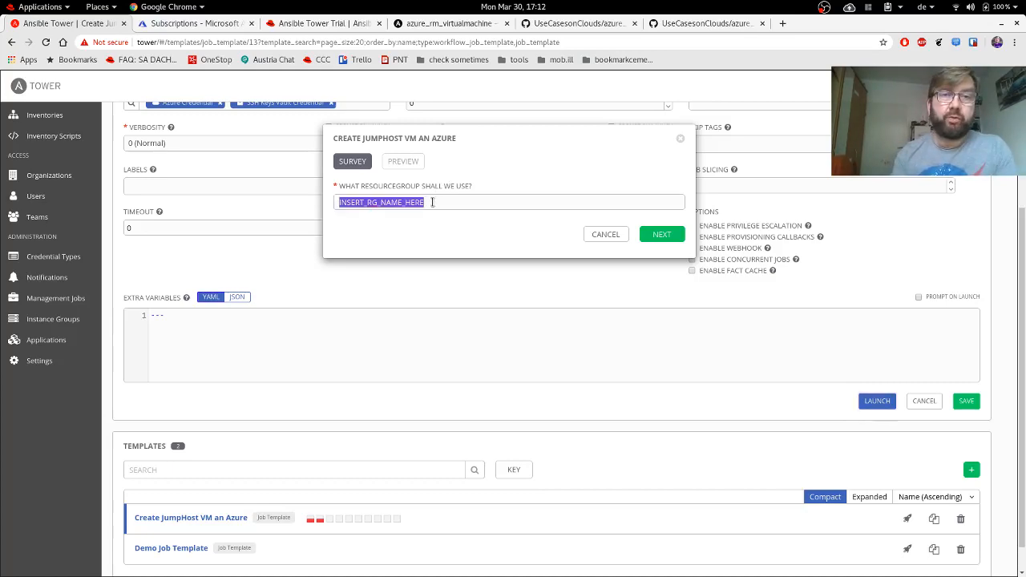
pyautogui.write('demo_rg')
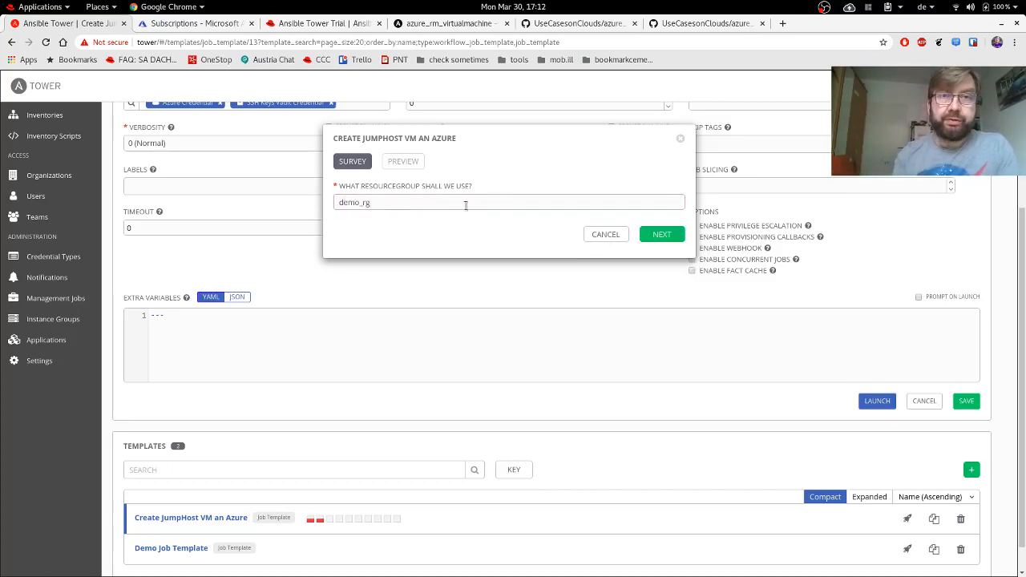
pyautogui.click(661, 235)
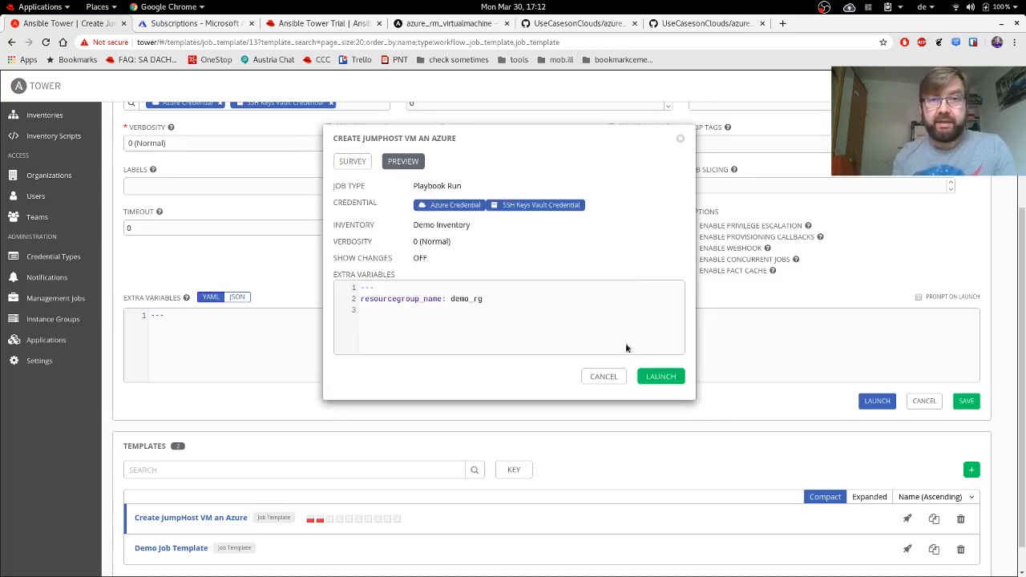
pyautogui.click(660, 377)
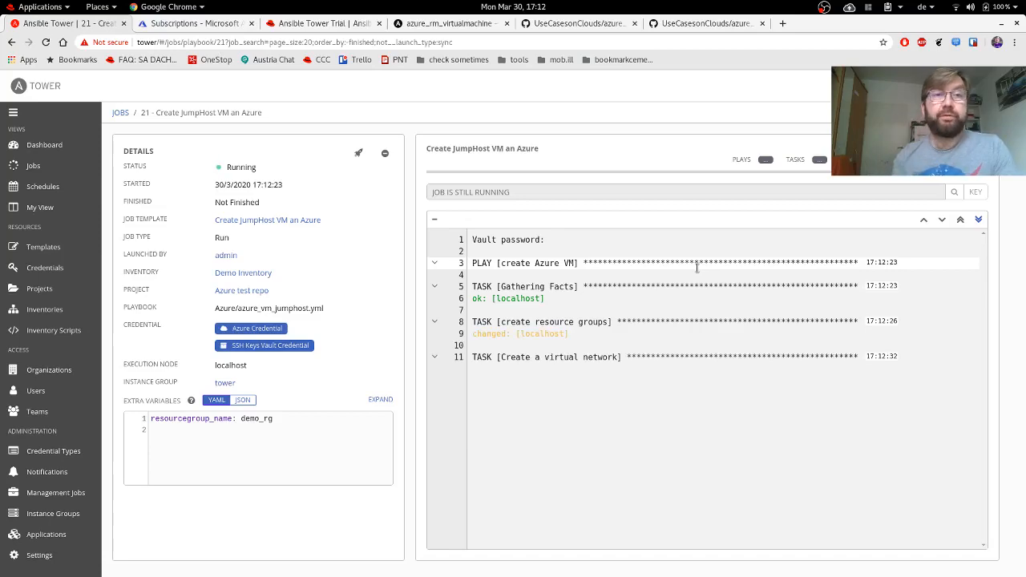
pyautogui.click(186, 24)
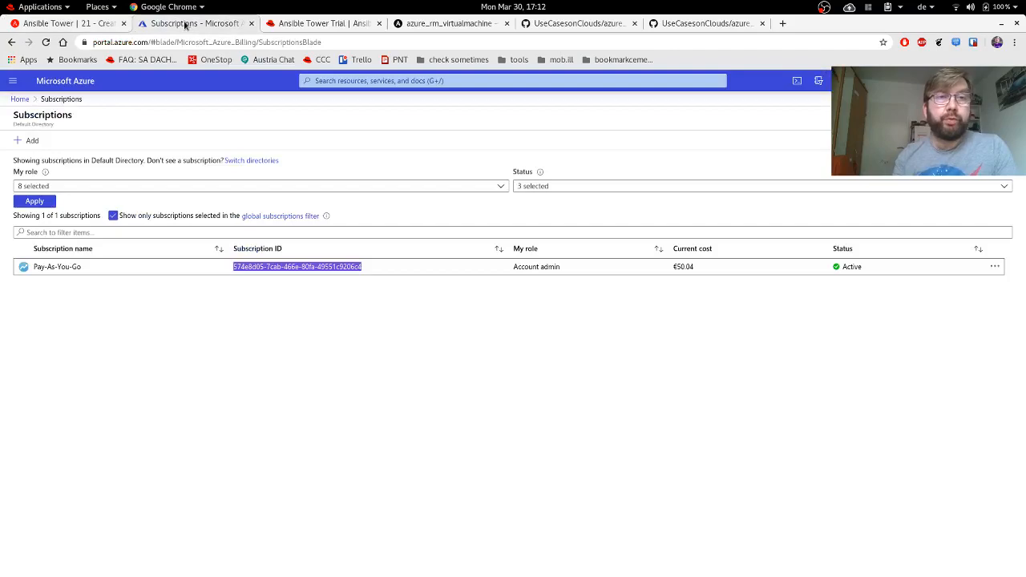
# Show Azure All resources including hidden types, check the Tower job, then refresh to 33 records.
pyautogui.click(20, 99)
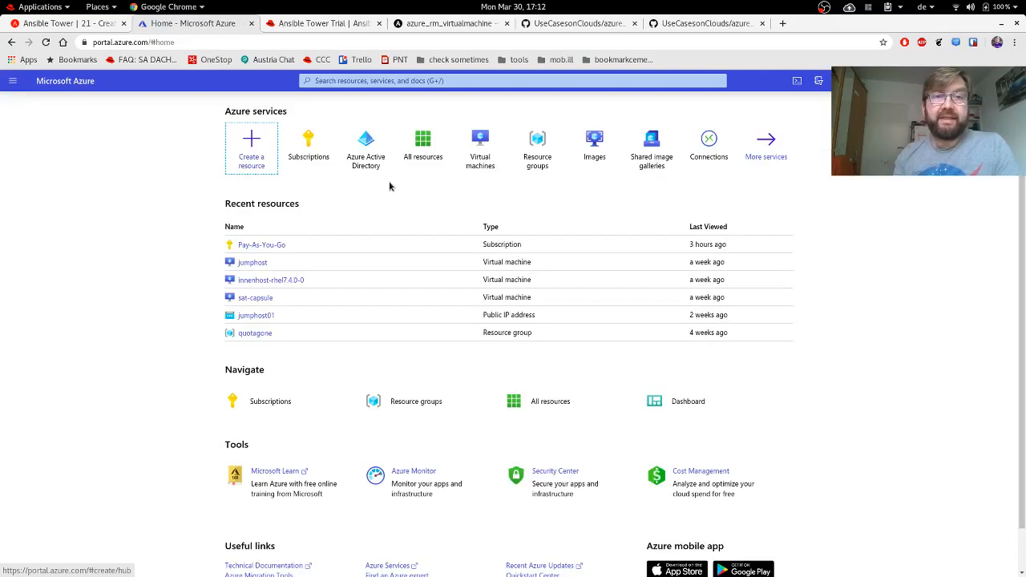
pyautogui.click(422, 144)
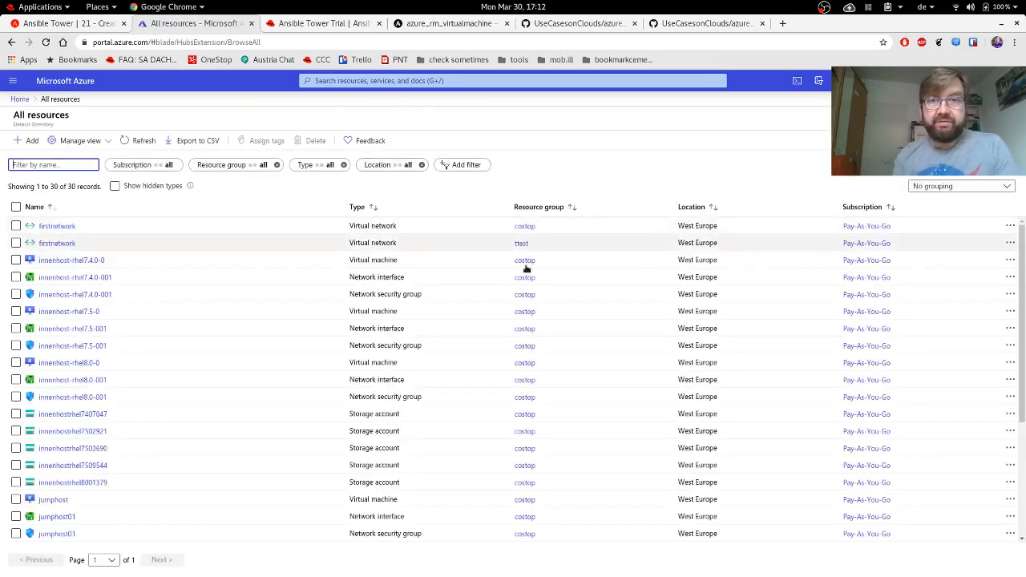
pyautogui.click(249, 166)
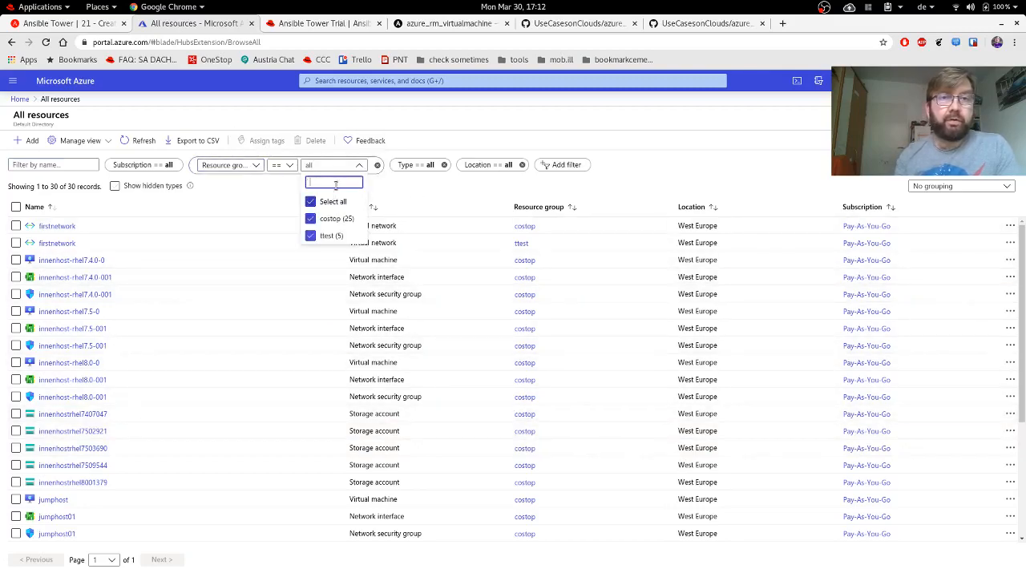
pyautogui.click(231, 192)
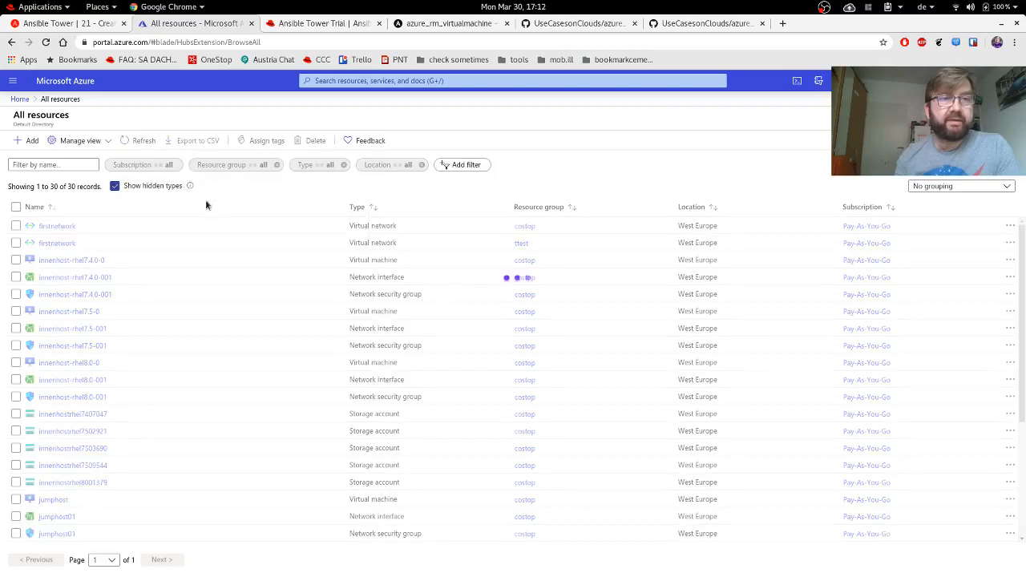
pyautogui.hotkey('alt', 'Tab')
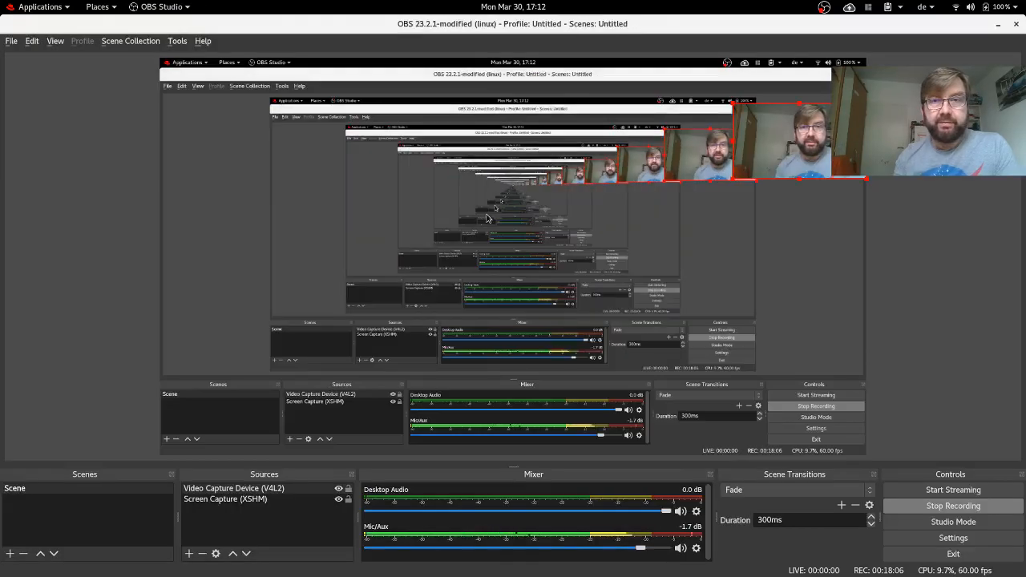
pyautogui.hotkey('alt', 'Tab')
pyautogui.click(64, 24)
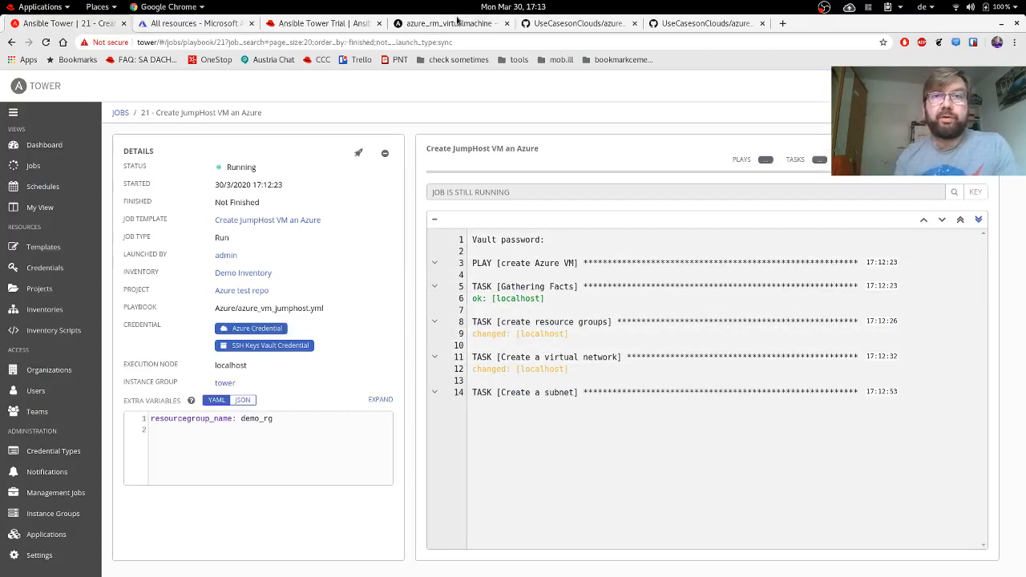
pyautogui.click(196, 22)
pyautogui.click(138, 142)
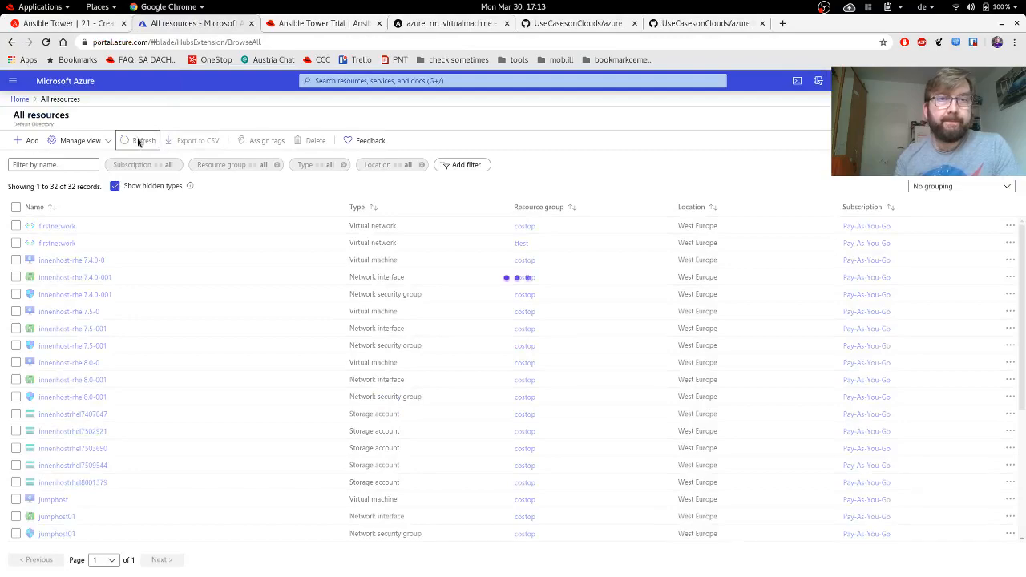
# Filter the Azure resource list to only demo_rg, then check the Tower job's progress and return.
pyautogui.click(236, 166)
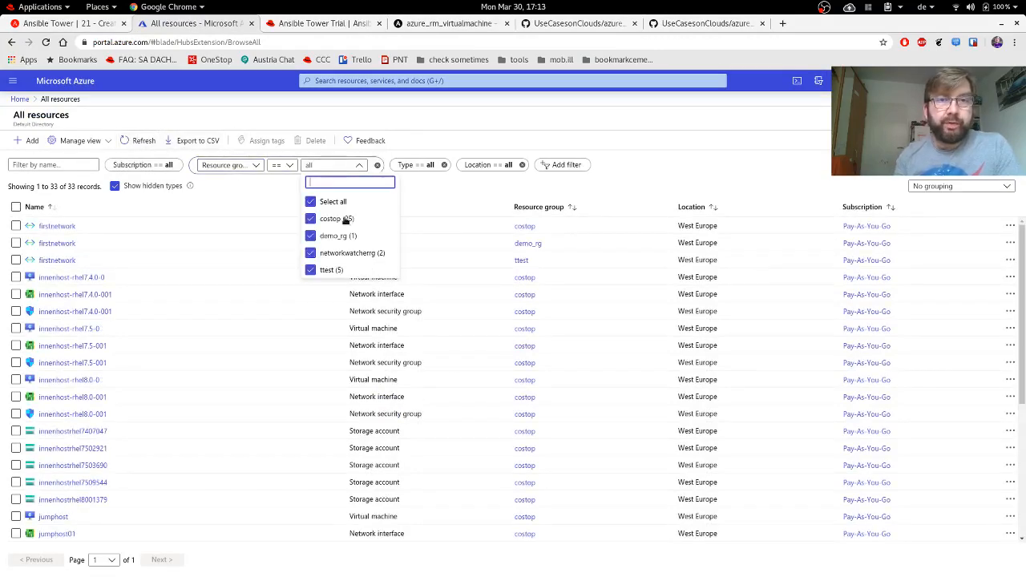
pyautogui.click(311, 203)
pyautogui.click(310, 237)
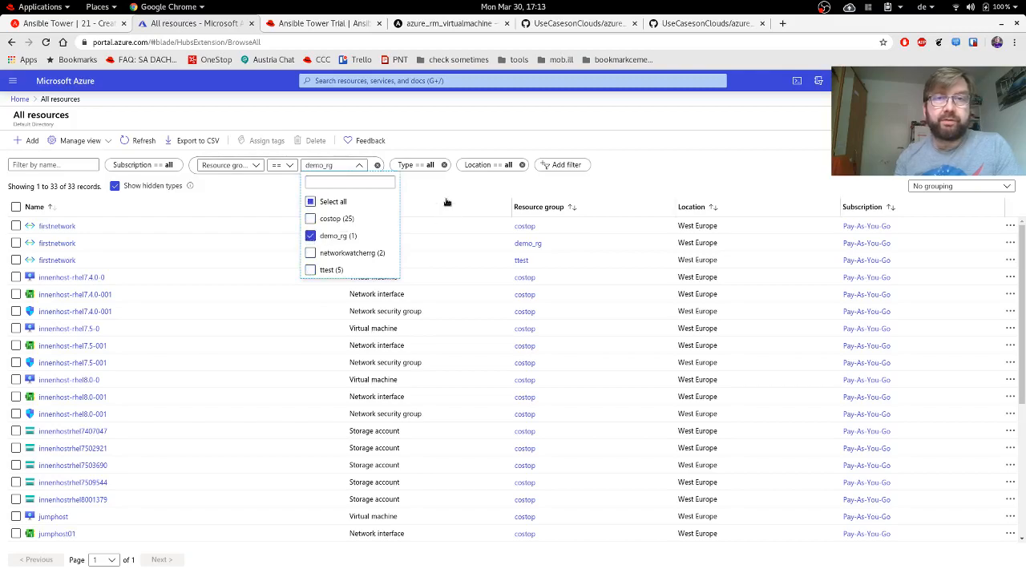
pyautogui.click(446, 202)
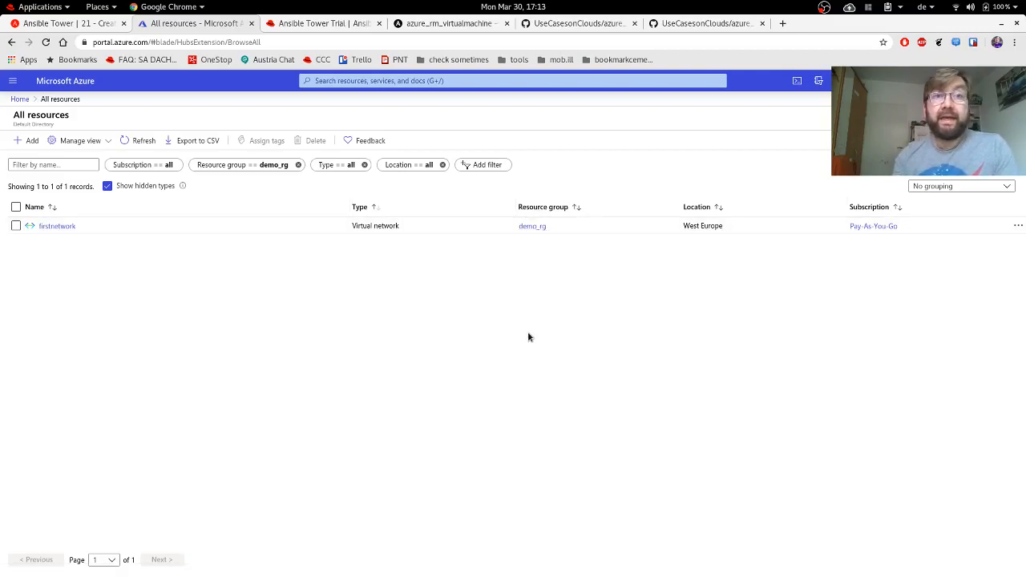
pyautogui.click(60, 23)
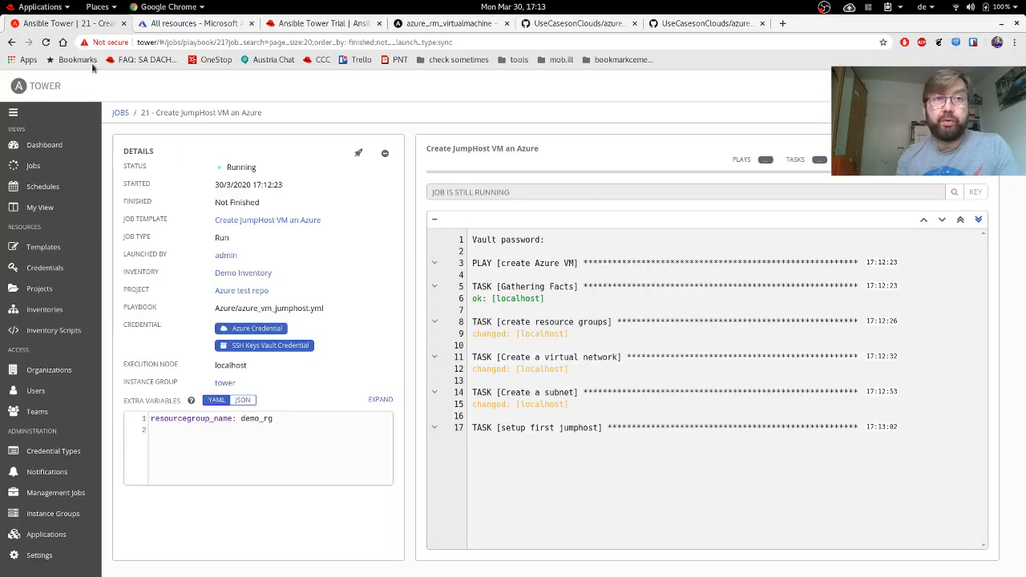
pyautogui.click(173, 25)
# Refresh the demo_rg list until jumphost01's three resources appear, then open its public IP overview.
pyautogui.click(141, 140)
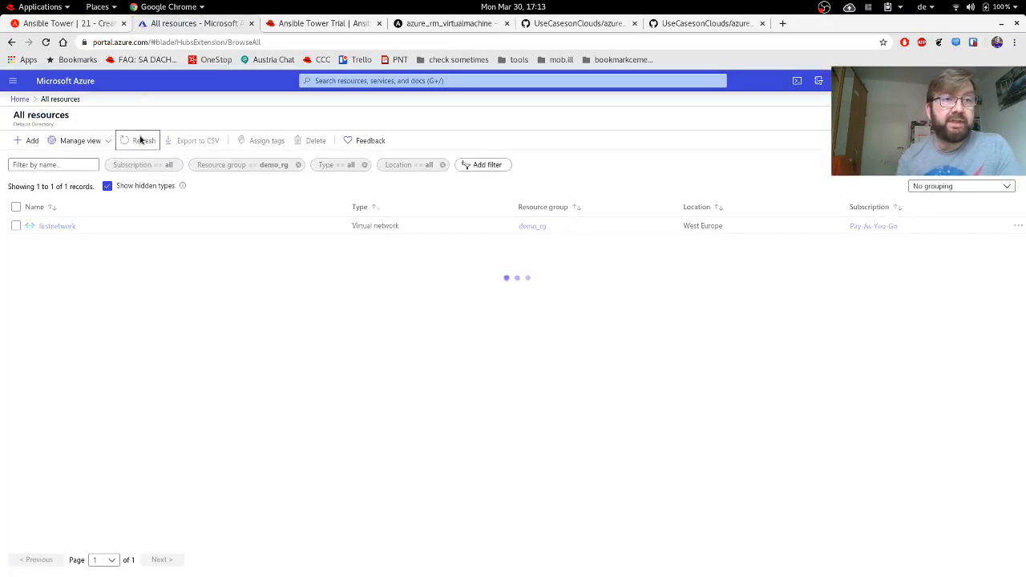
pyautogui.click(139, 143)
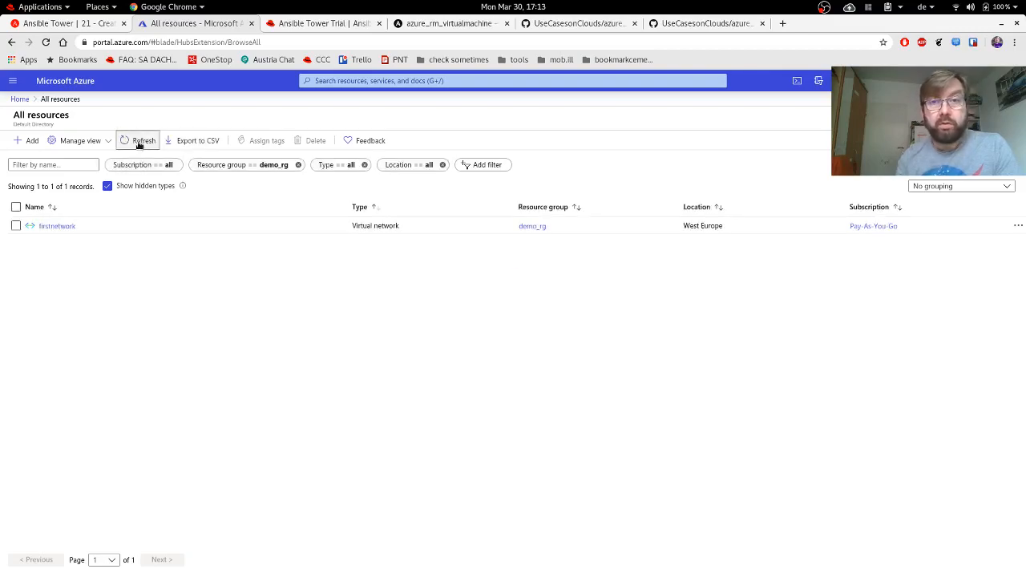
pyautogui.click(140, 144)
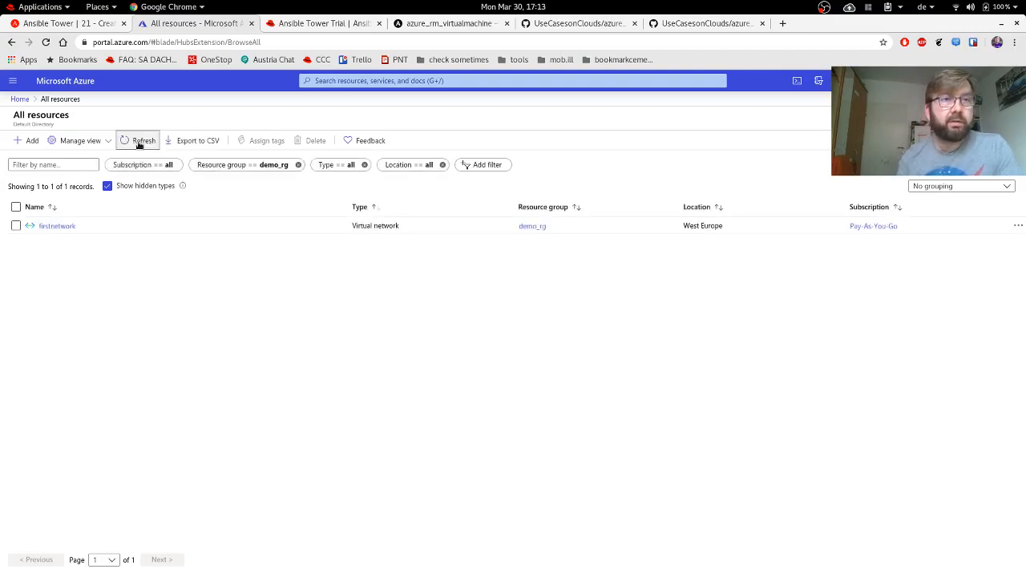
pyautogui.click(138, 144)
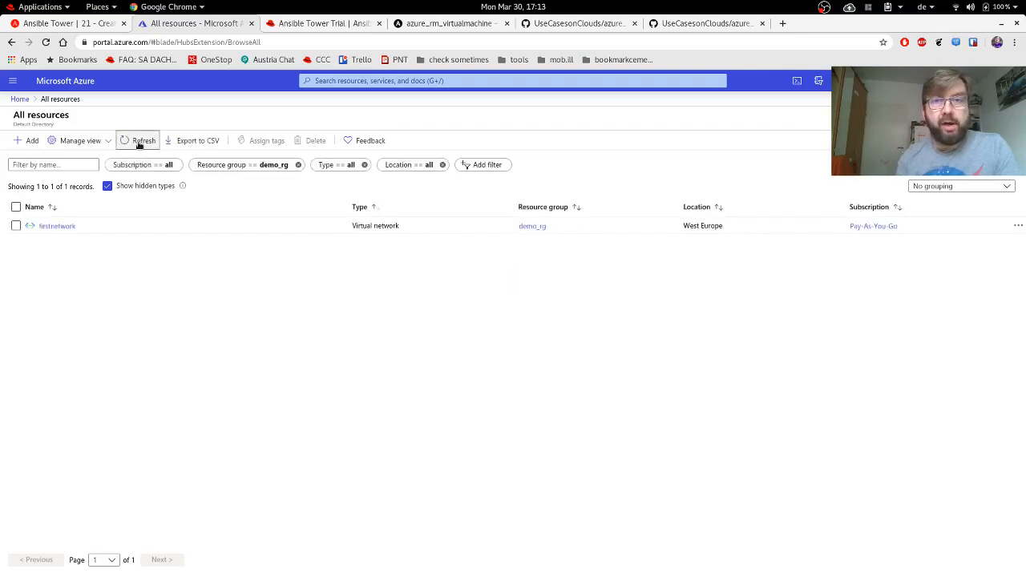
pyautogui.click(139, 144)
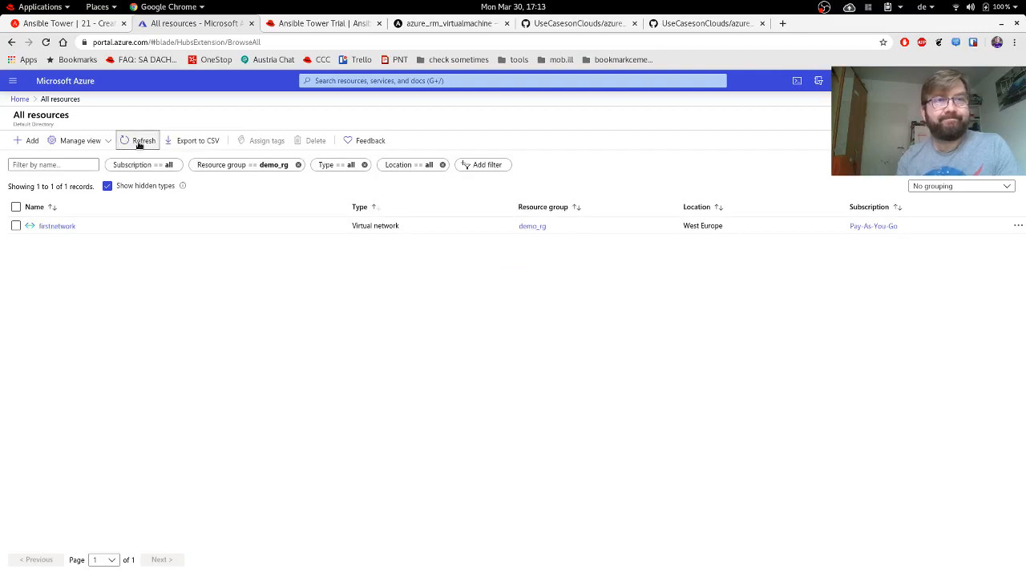
pyautogui.click(140, 144)
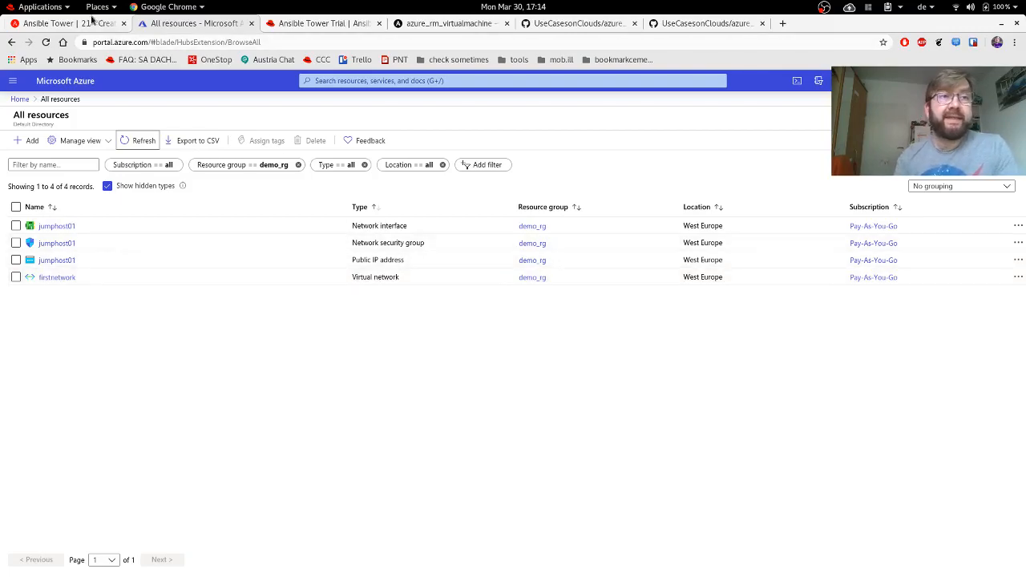
pyautogui.click(76, 24)
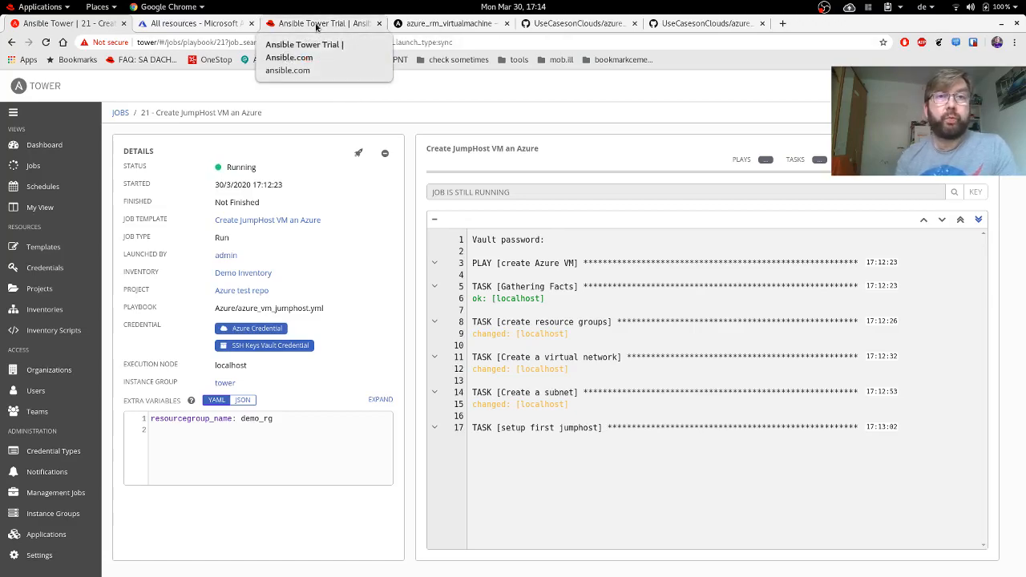
pyautogui.click(188, 24)
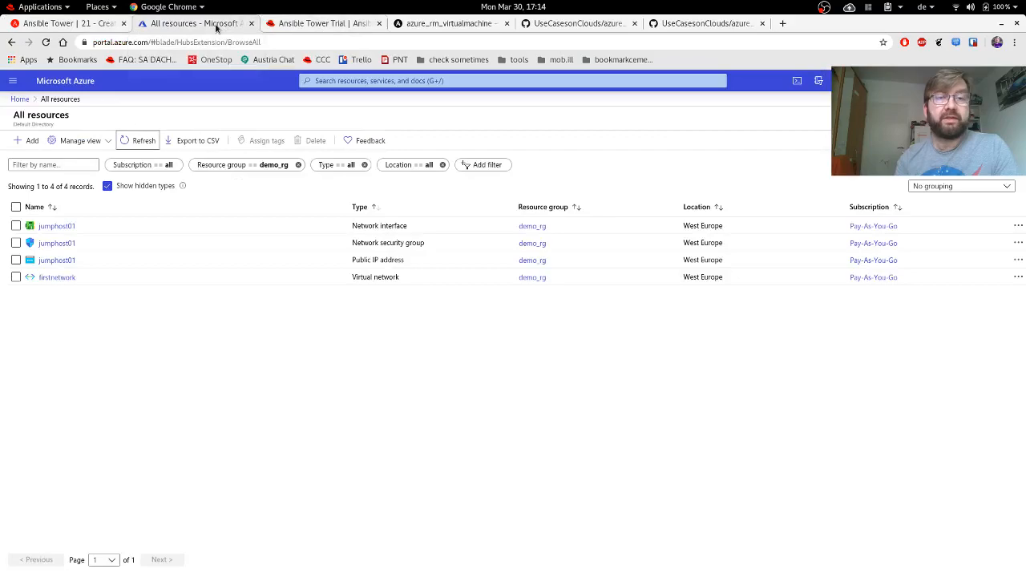
pyautogui.click(138, 142)
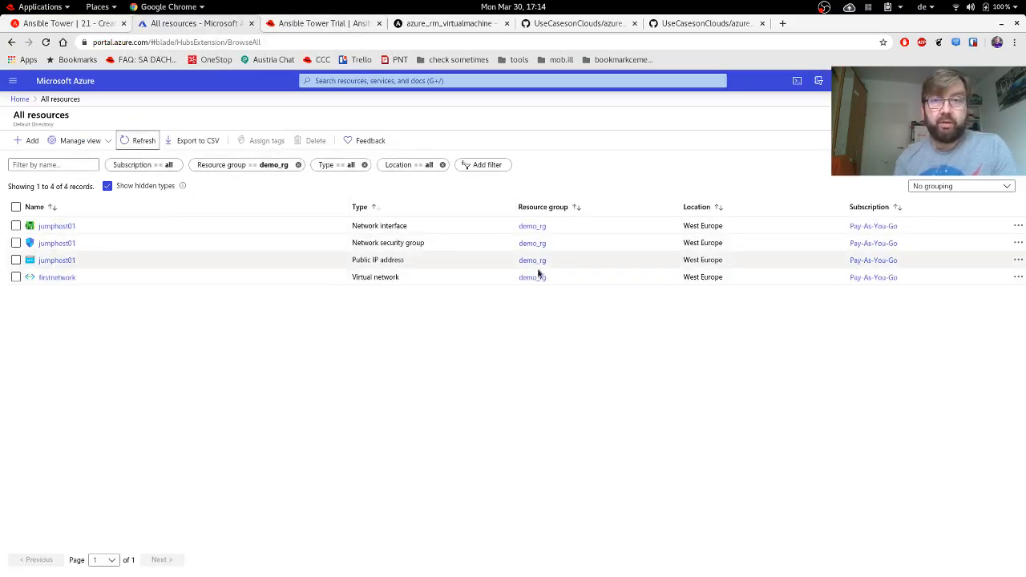
pyautogui.click(45, 261)
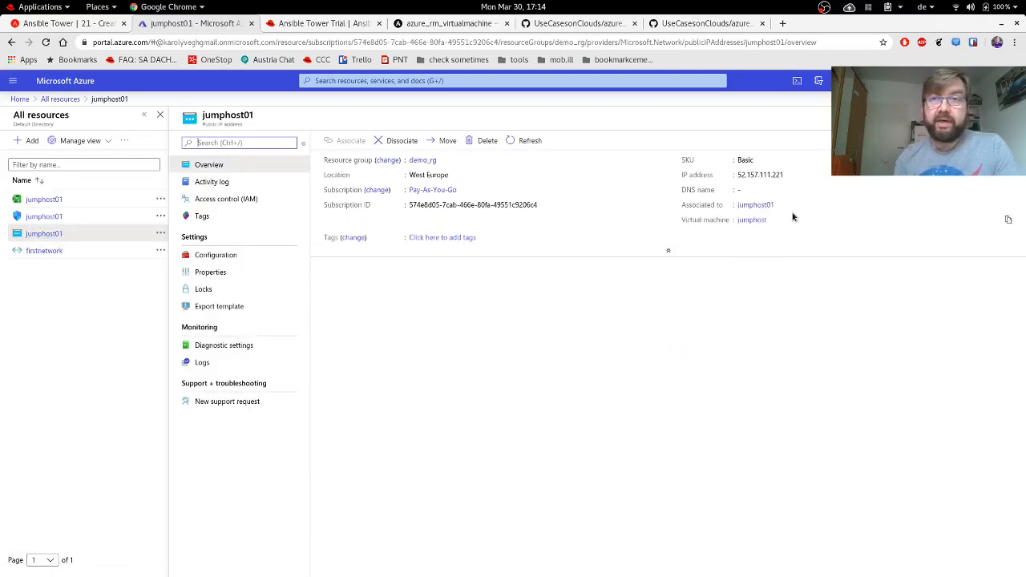
# Copy jumphost01's public IP 52.157.111.221, check the Tower tab, and return to All resources.
pyautogui.doubleClick(766, 175)
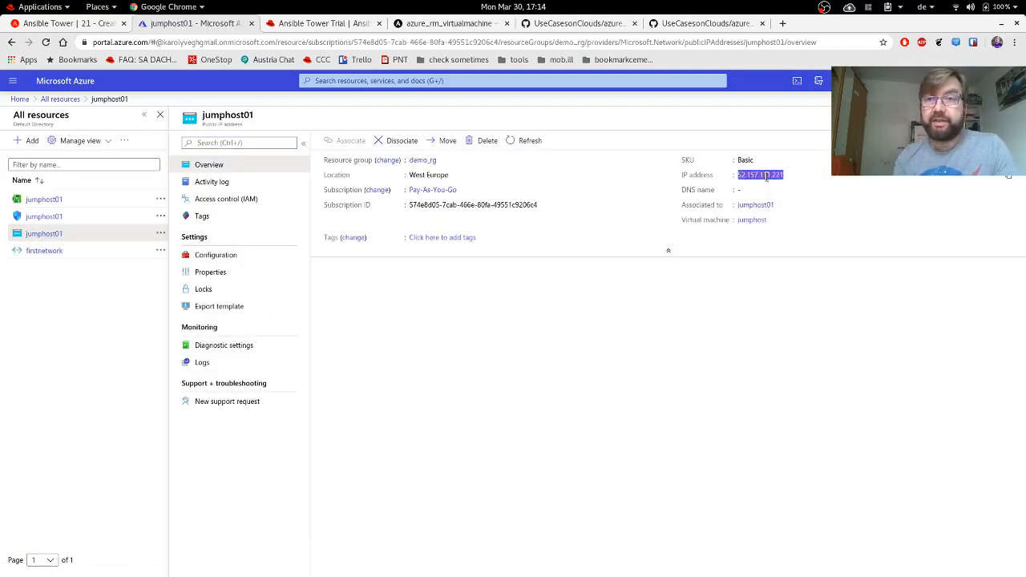
pyautogui.hotkey('ctrl', 'c')
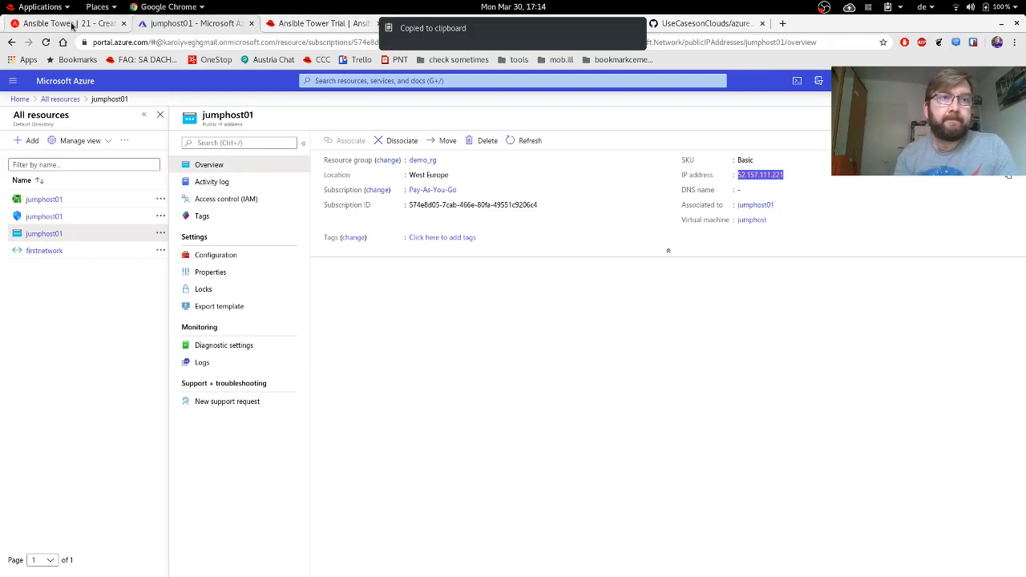
pyautogui.click(71, 25)
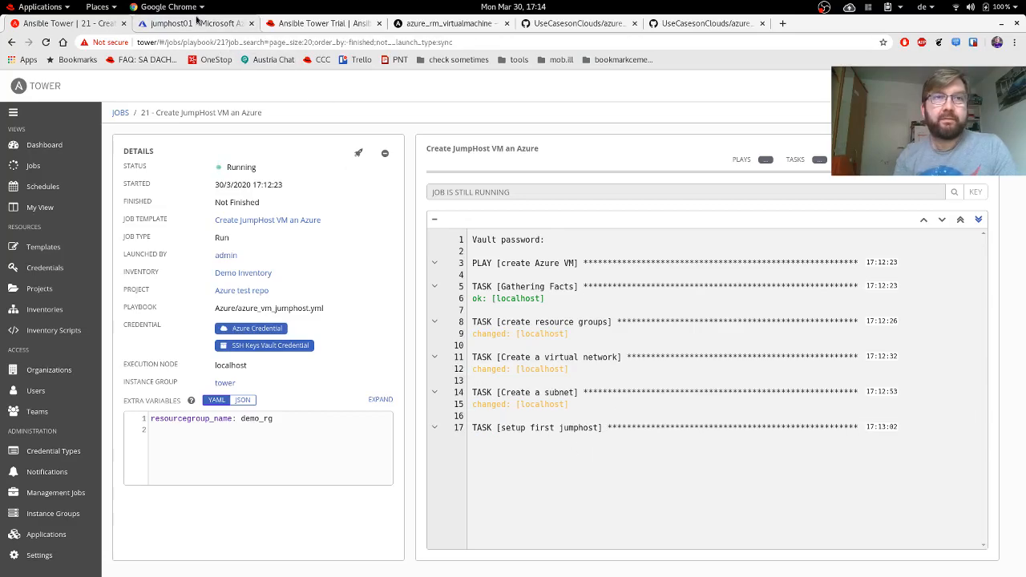
pyautogui.click(197, 21)
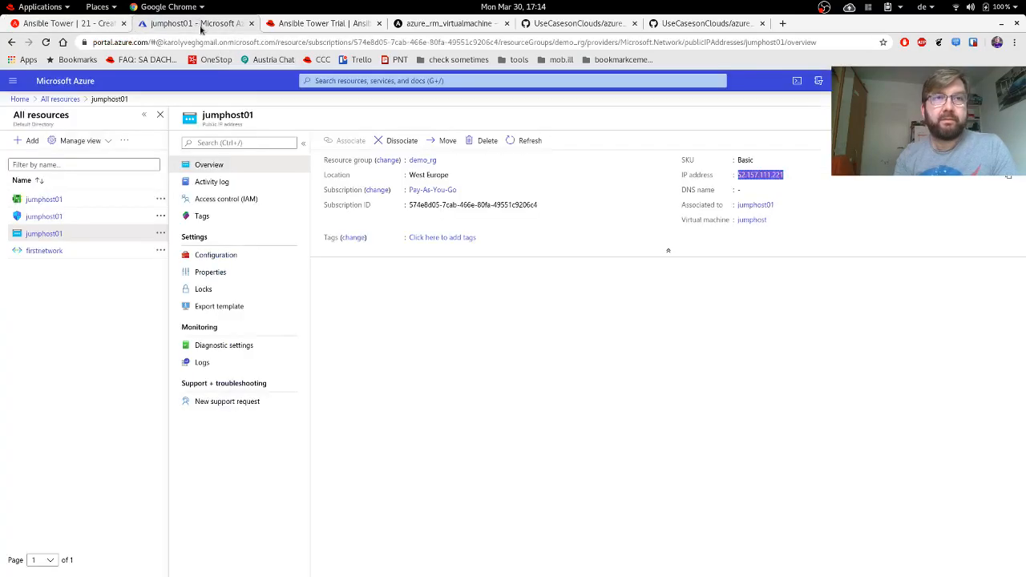
pyautogui.click(56, 100)
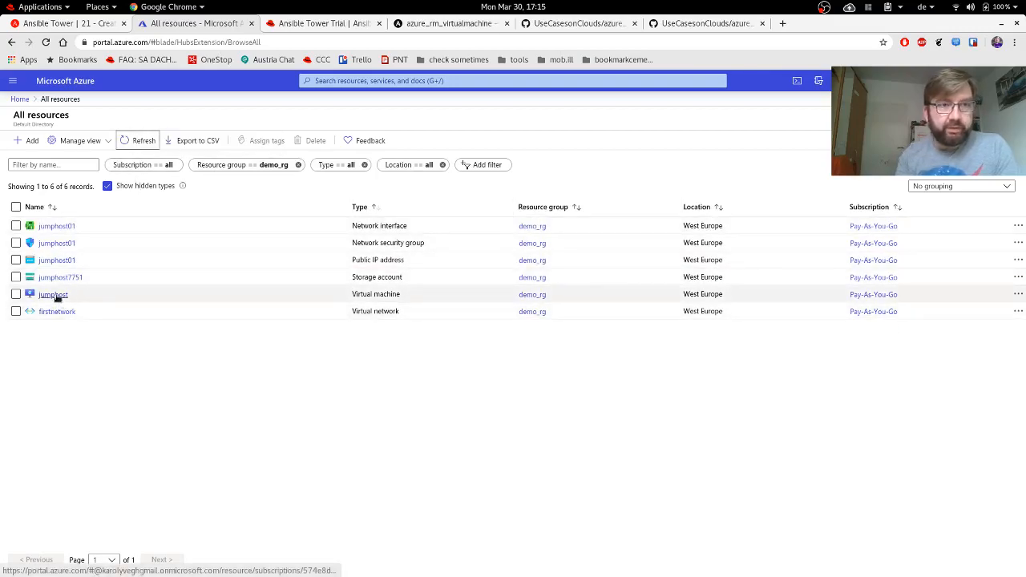
# Refresh the Azure virtual machines list while the demo_rg jumphost is still Creating, then return to Tower.
pyautogui.click(19, 99)
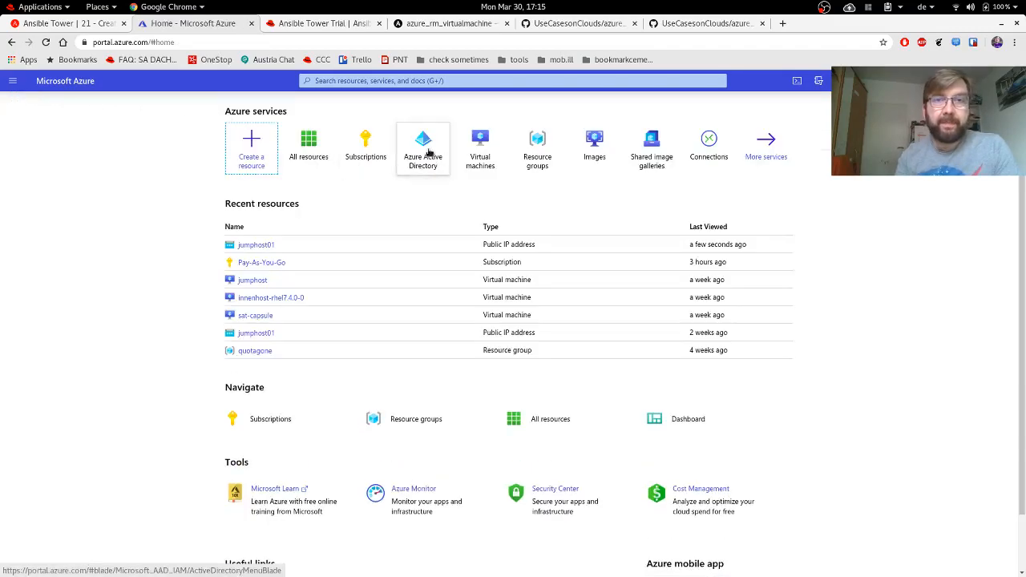
pyautogui.click(479, 148)
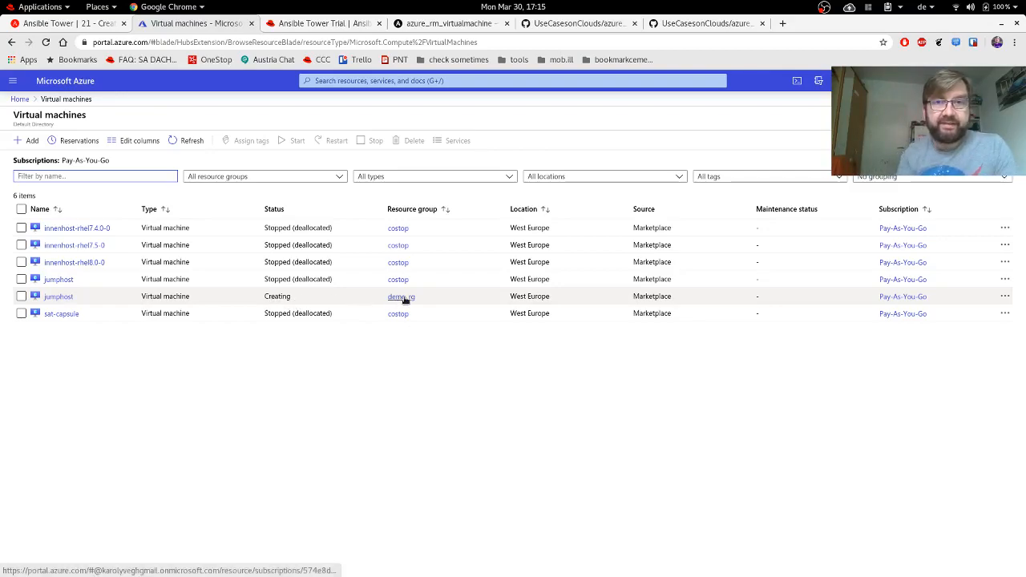
pyautogui.click(191, 141)
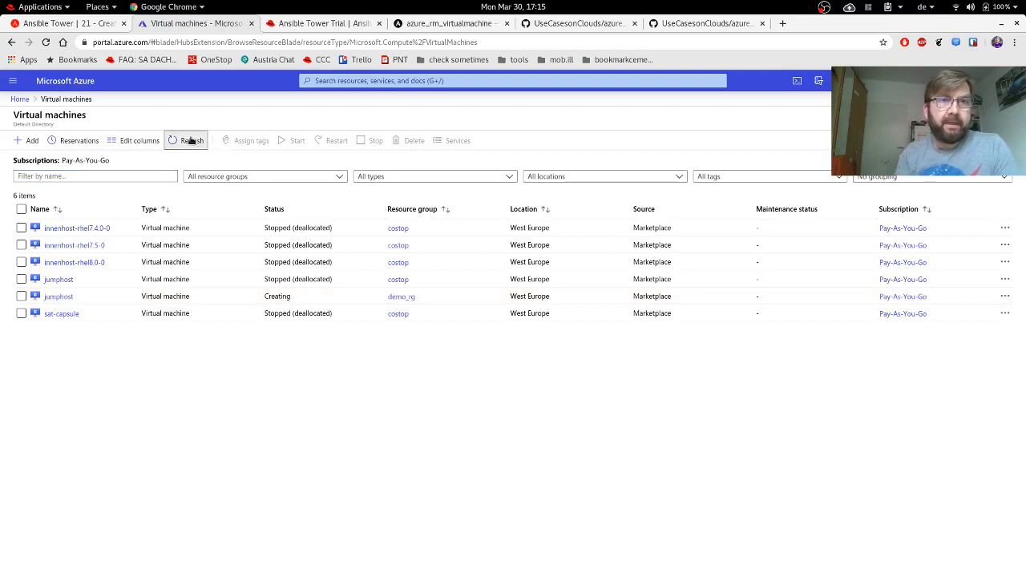
pyautogui.click(190, 141)
pyautogui.click(191, 140)
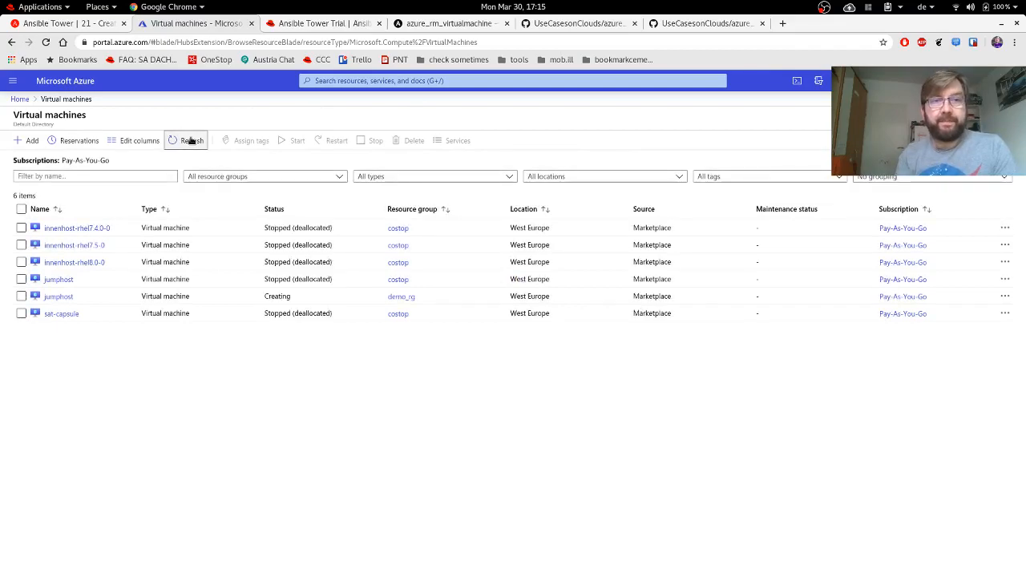
pyautogui.click(191, 140)
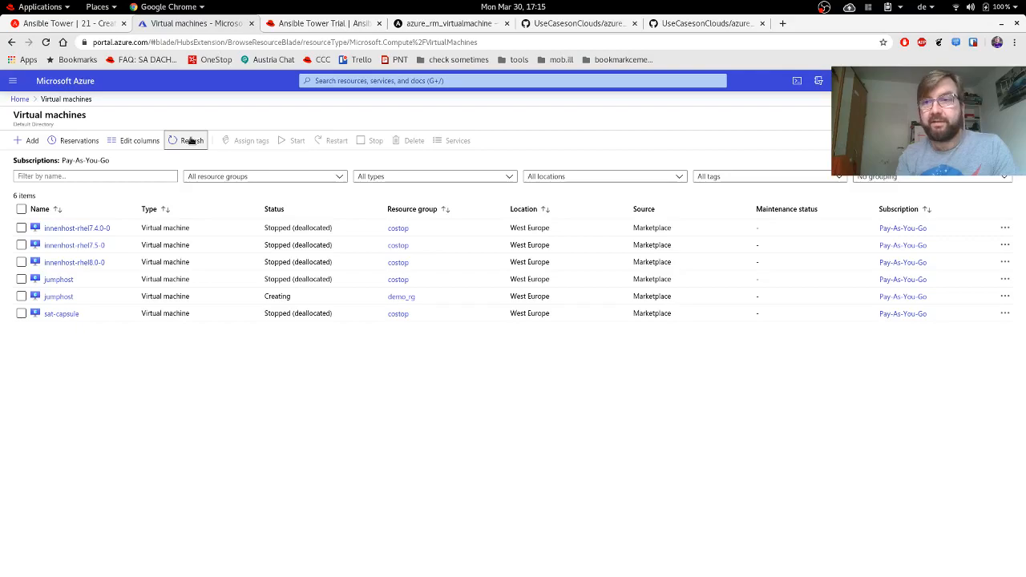
pyautogui.click(191, 141)
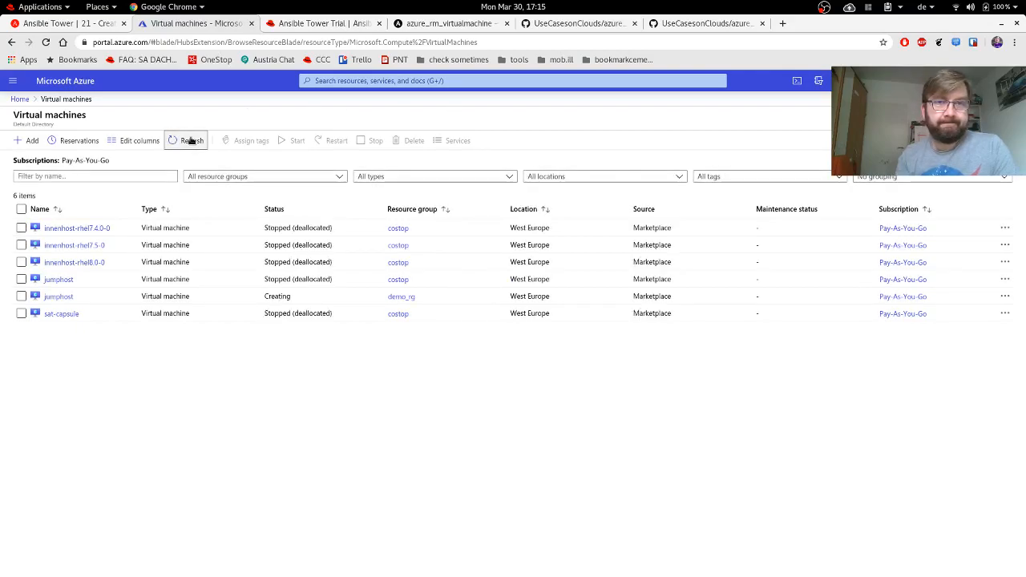
pyautogui.click(190, 140)
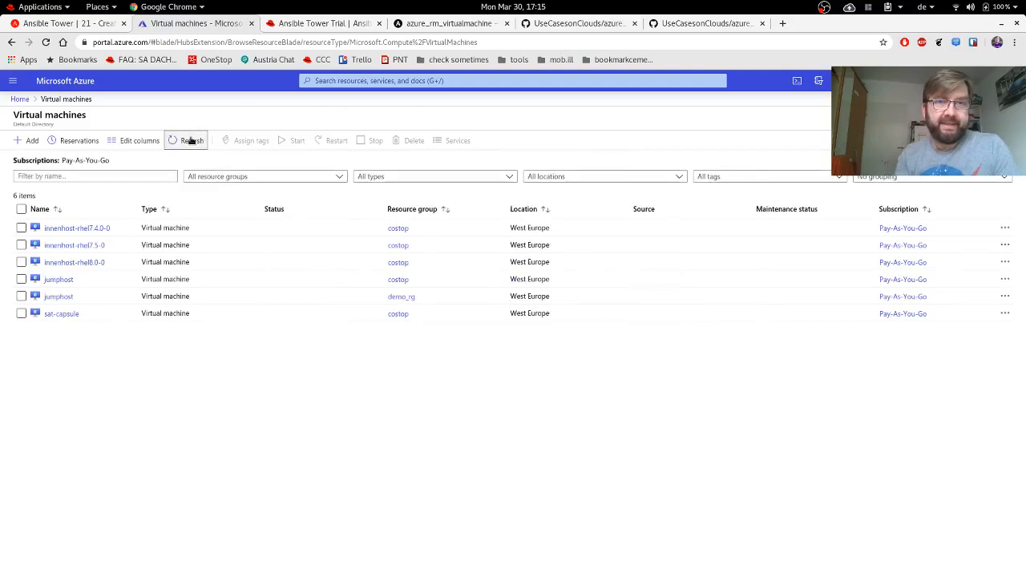
pyautogui.click(191, 141)
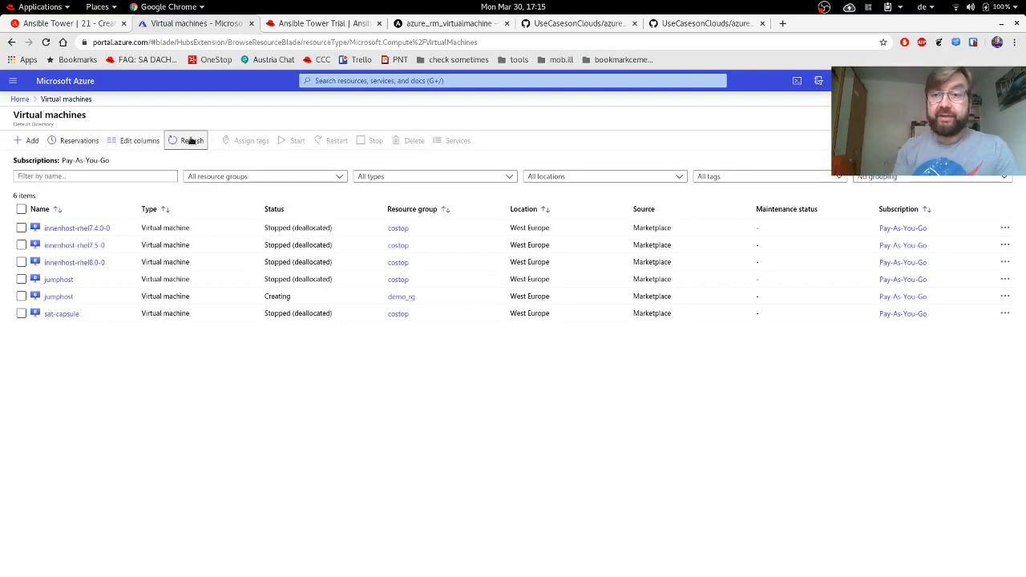
pyautogui.click(76, 25)
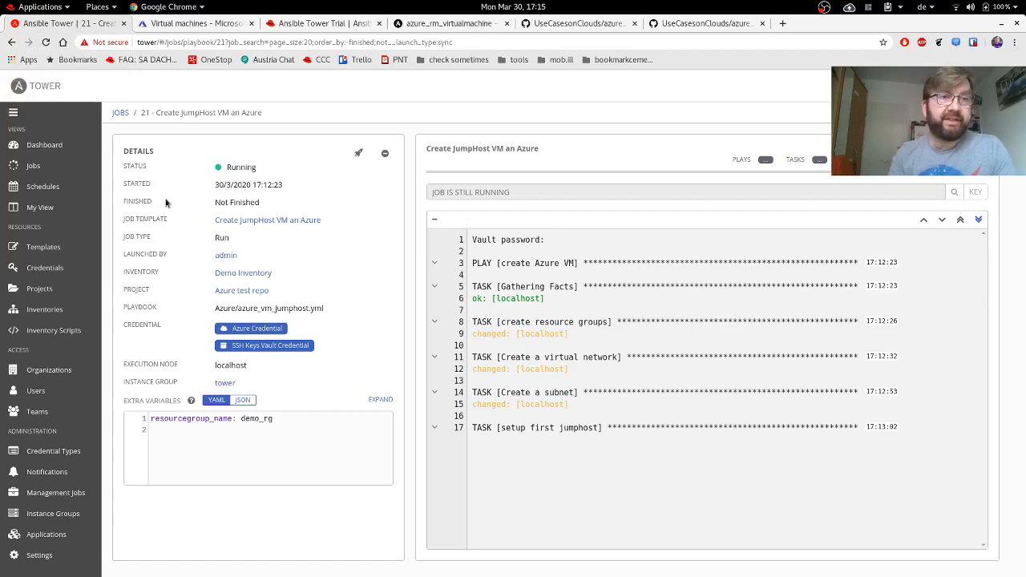
# Go to Inventories and start a new standard inventory from the + menu.
pyautogui.click(88, 304)
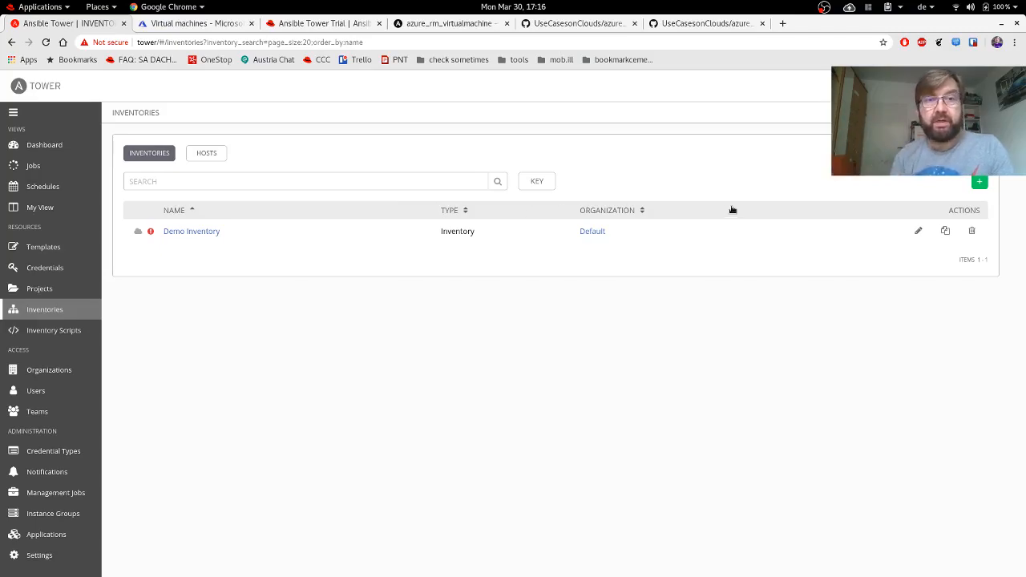
pyautogui.click(980, 183)
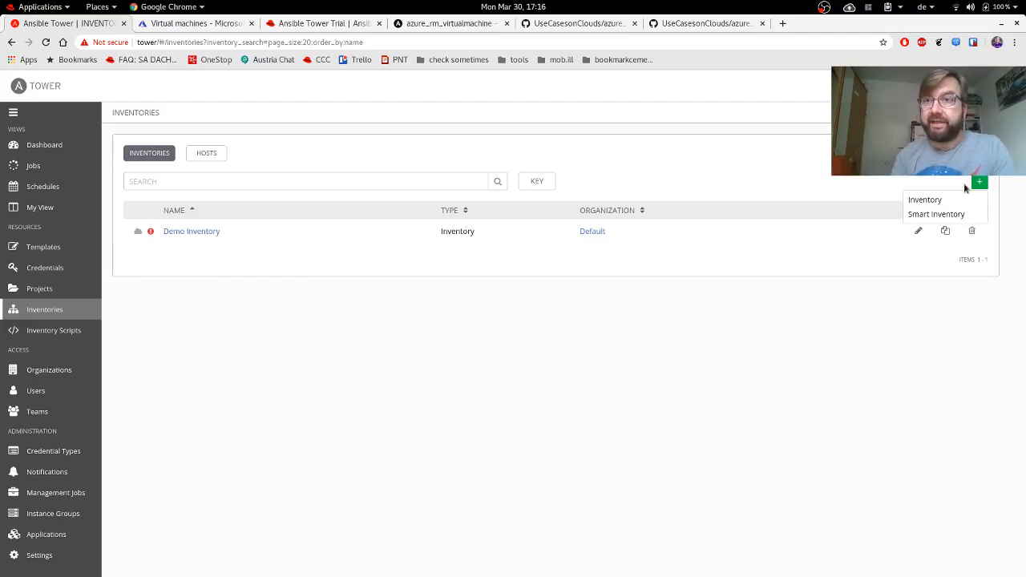
pyautogui.click(922, 201)
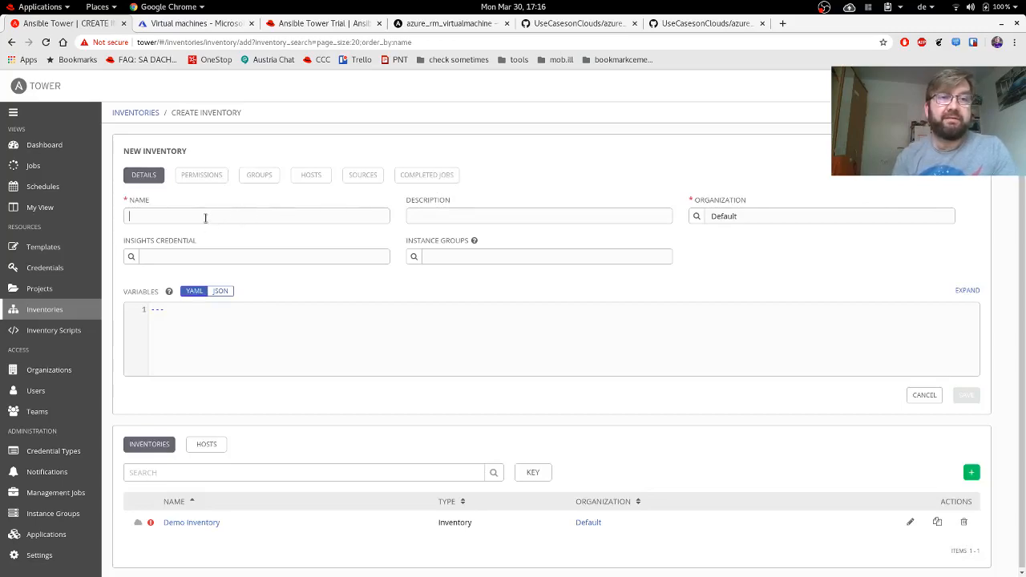
# Save the inventory as 'Azure Inventory' and open a blank Create Source form under Sources.
pyautogui.write('Azure Inventory')
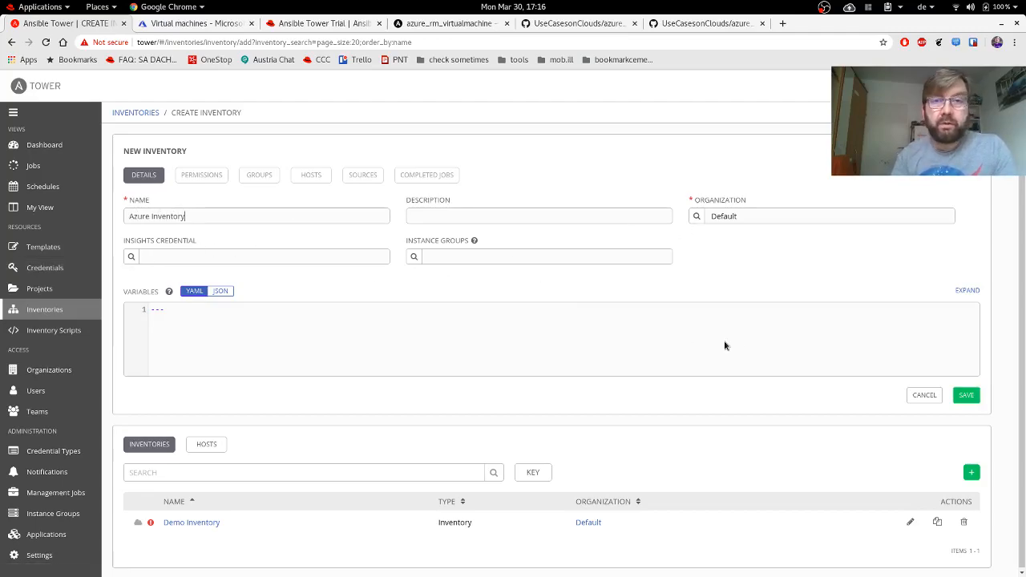
pyautogui.click(966, 395)
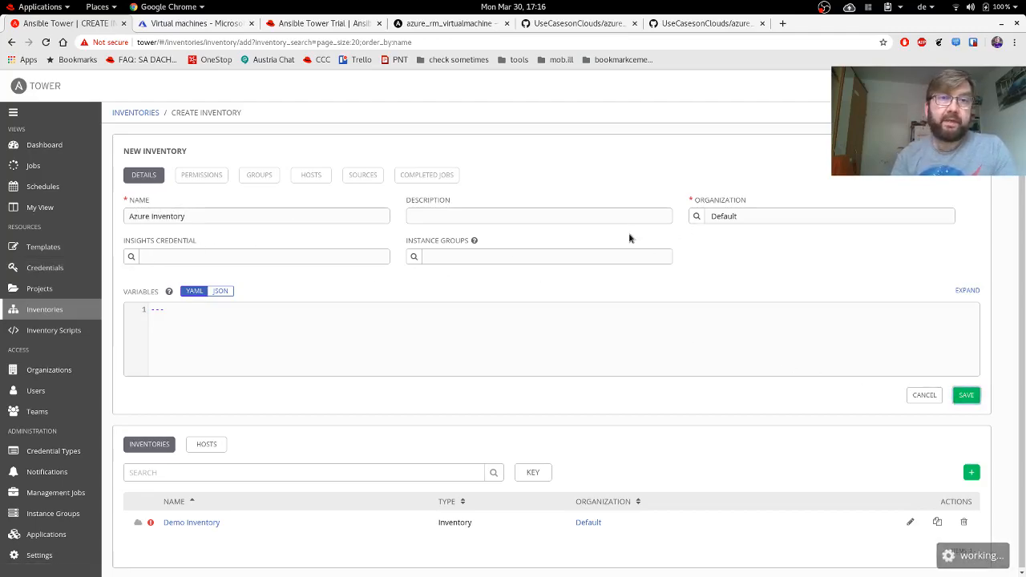
pyautogui.click(365, 178)
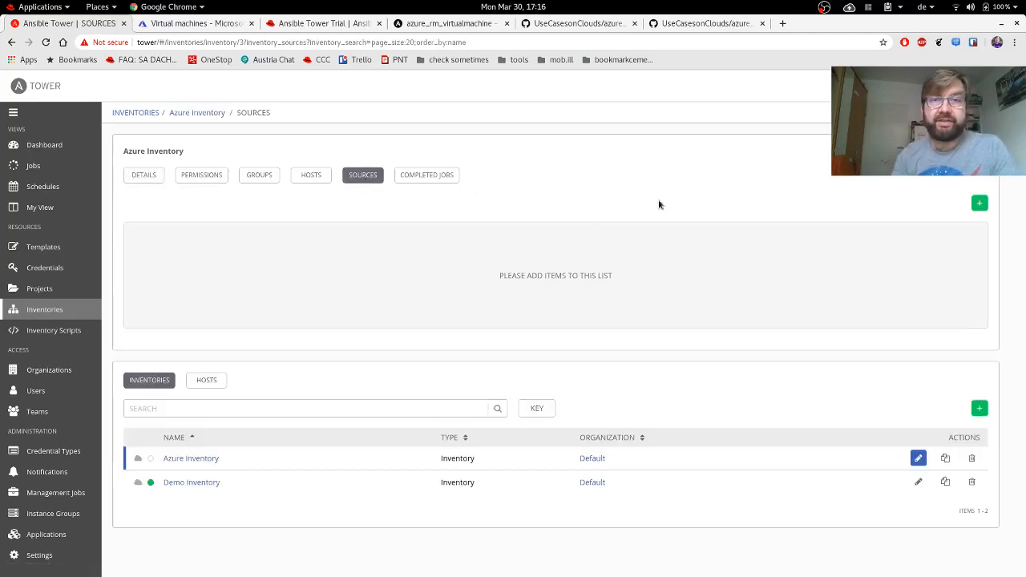
pyautogui.click(978, 205)
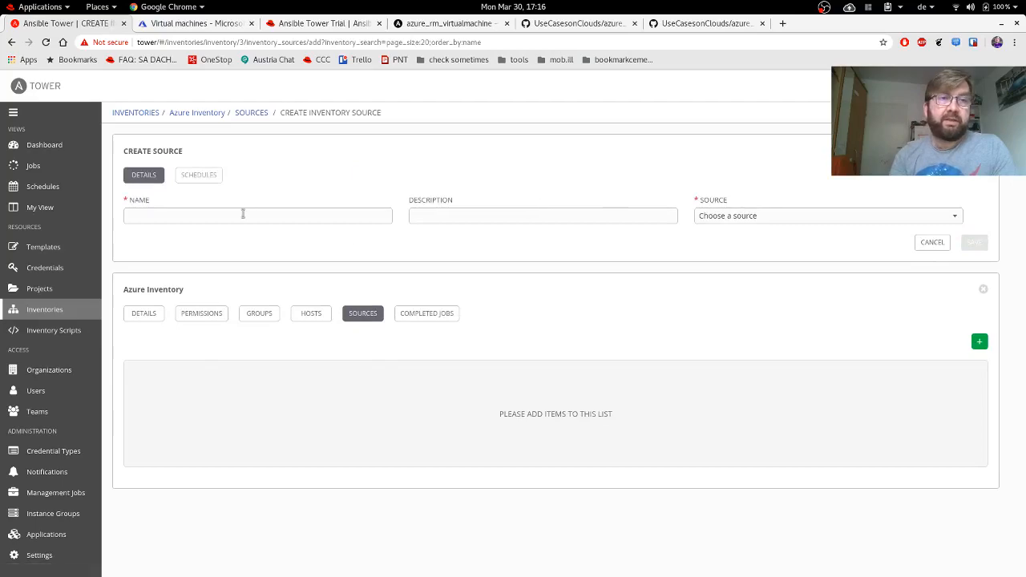
# Save 'Azure Inventory Source' as a Microsoft Azure Resource Manager source with Azure Credential, then return to Inventories.
pyautogui.click(219, 214)
pyautogui.write('Azure Source')
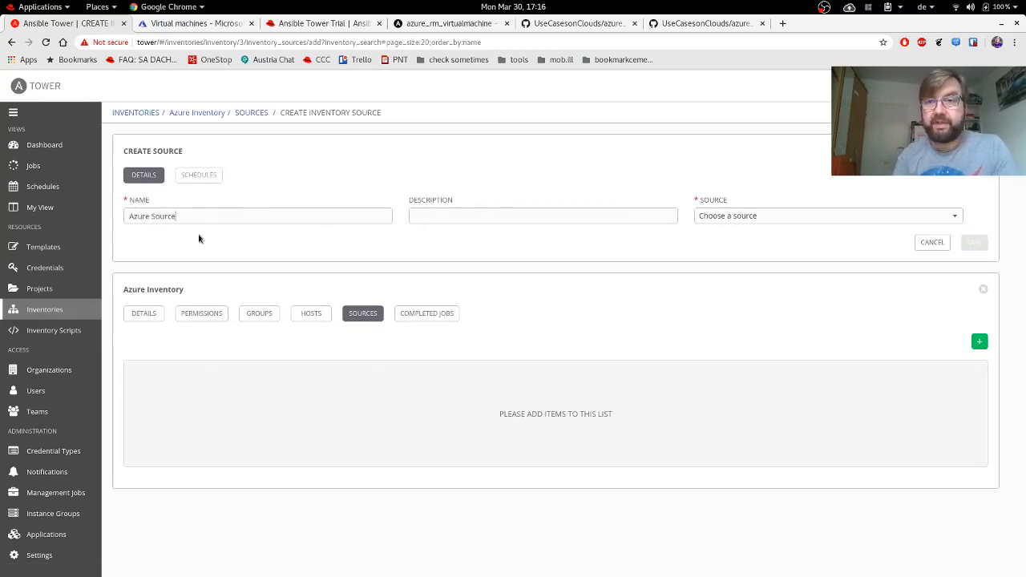
pyautogui.click(153, 216)
pyautogui.write('Inventory')
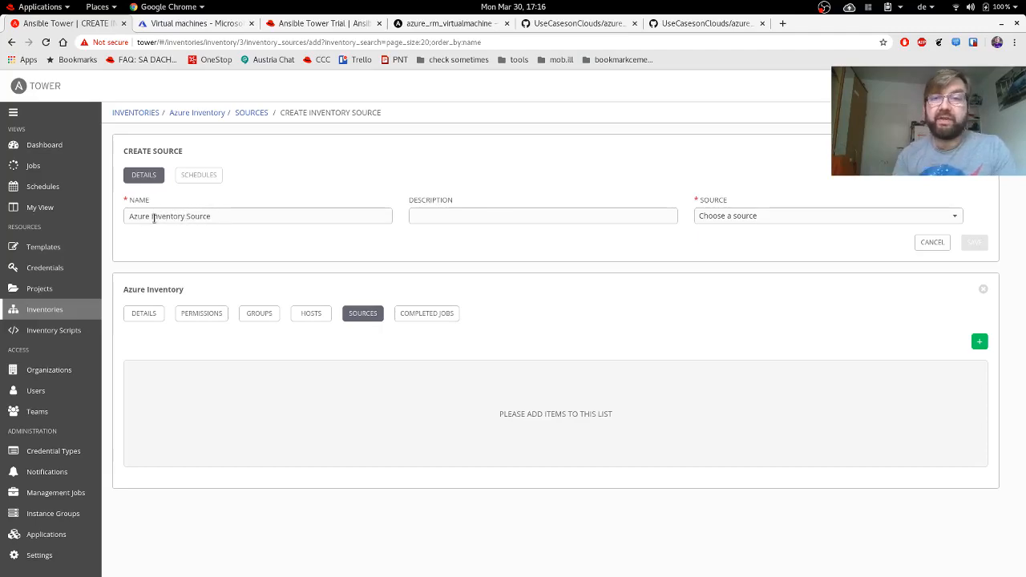
pyautogui.click(733, 216)
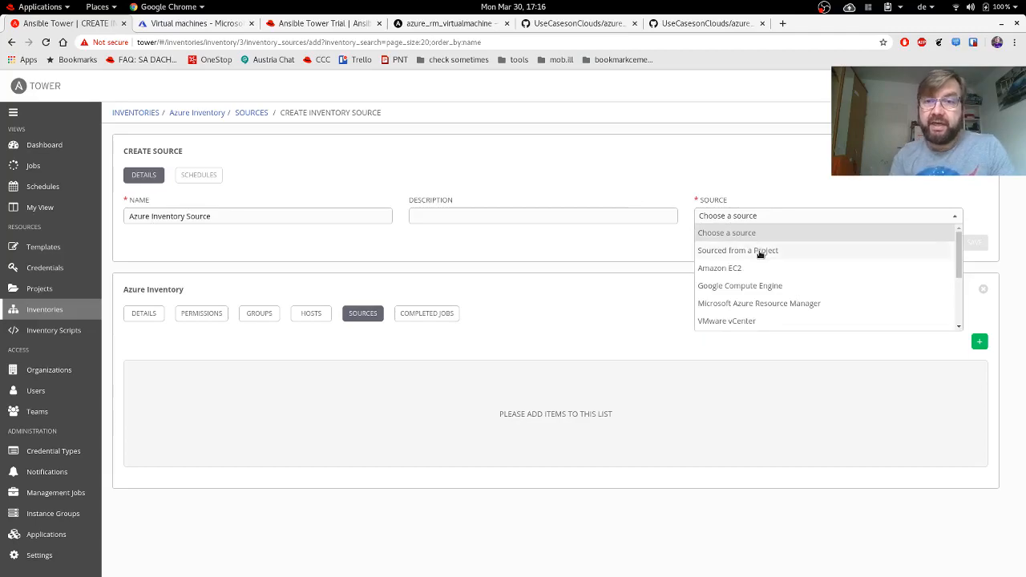
pyautogui.click(776, 304)
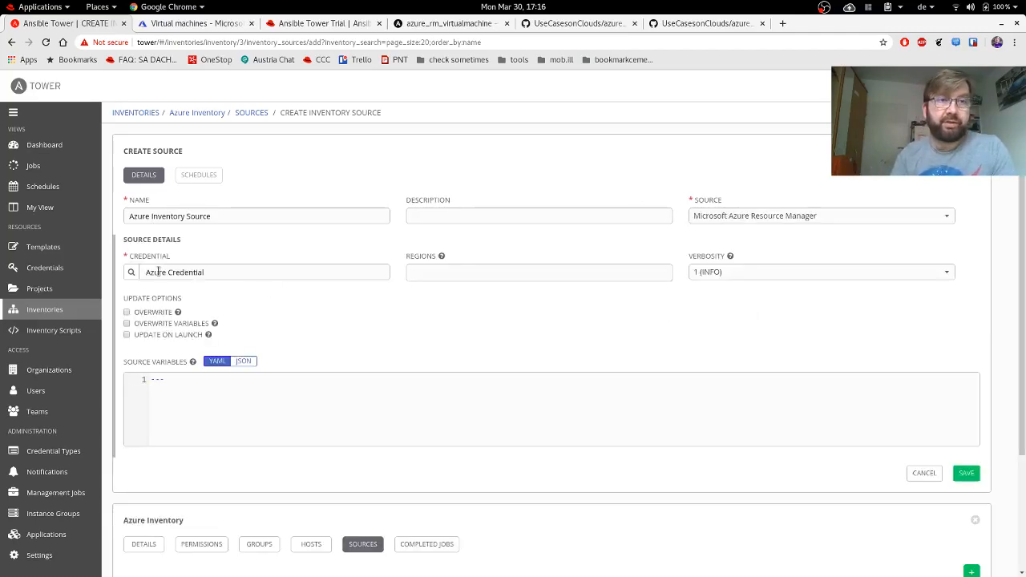
pyautogui.click(967, 474)
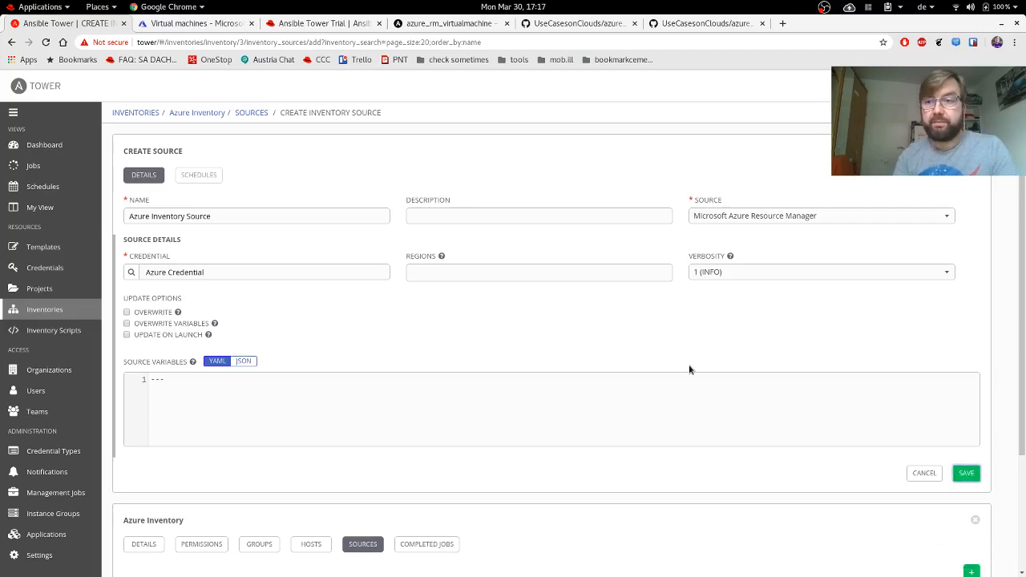
pyautogui.click(198, 113)
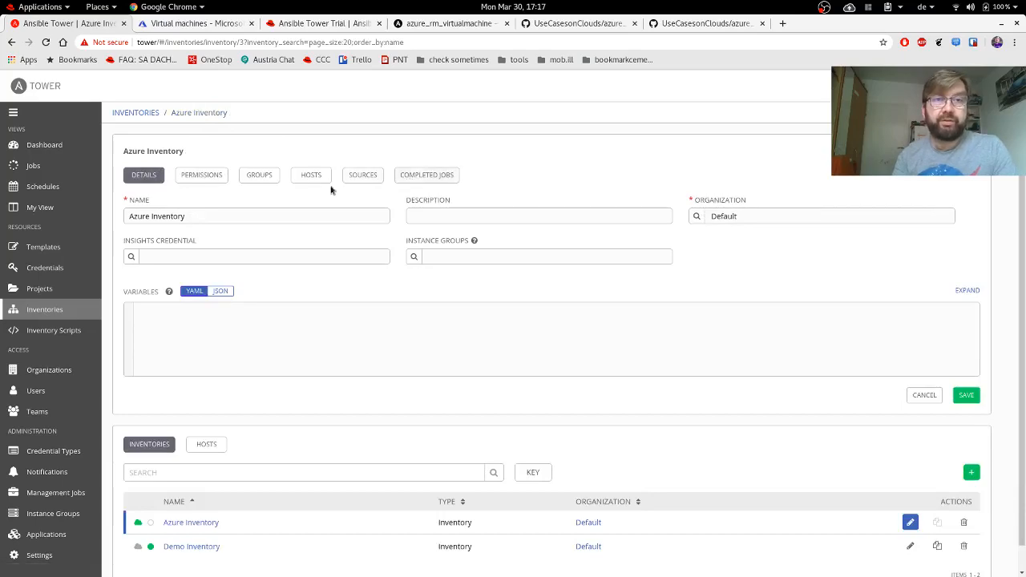
pyautogui.click(44, 311)
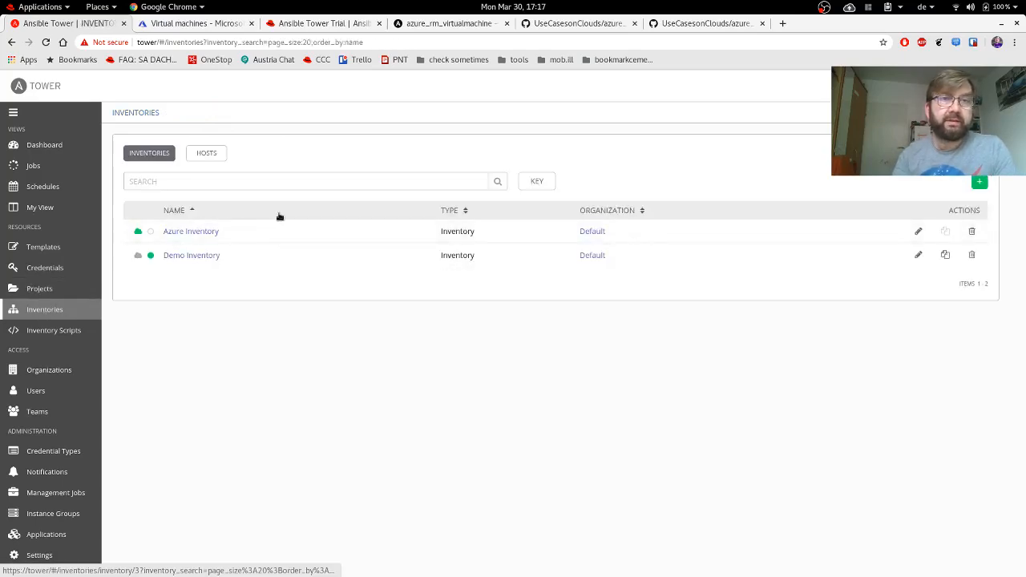
# Start a sync of Azure Inventory Source from the Azure Inventory's Sources list.
pyautogui.click(191, 232)
pyautogui.click(361, 174)
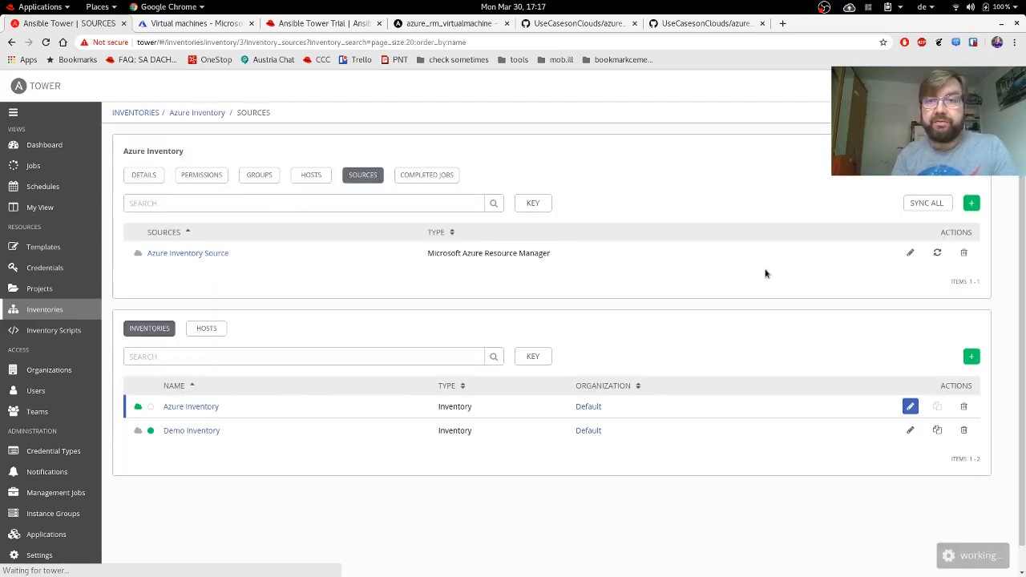
pyautogui.click(944, 253)
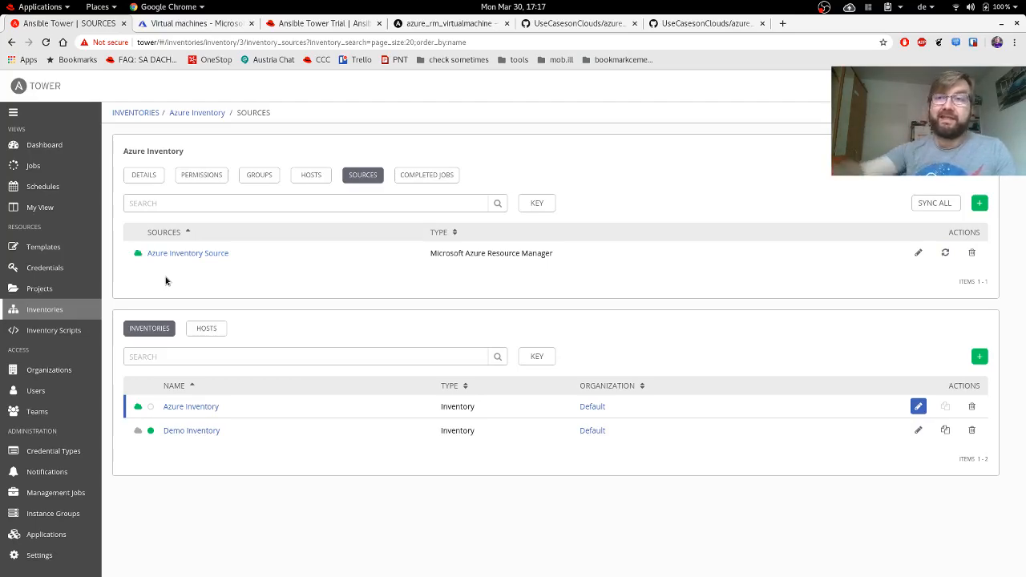
# Review the five imported Azure hosts, with only jumphost enabled.
pyautogui.click(311, 175)
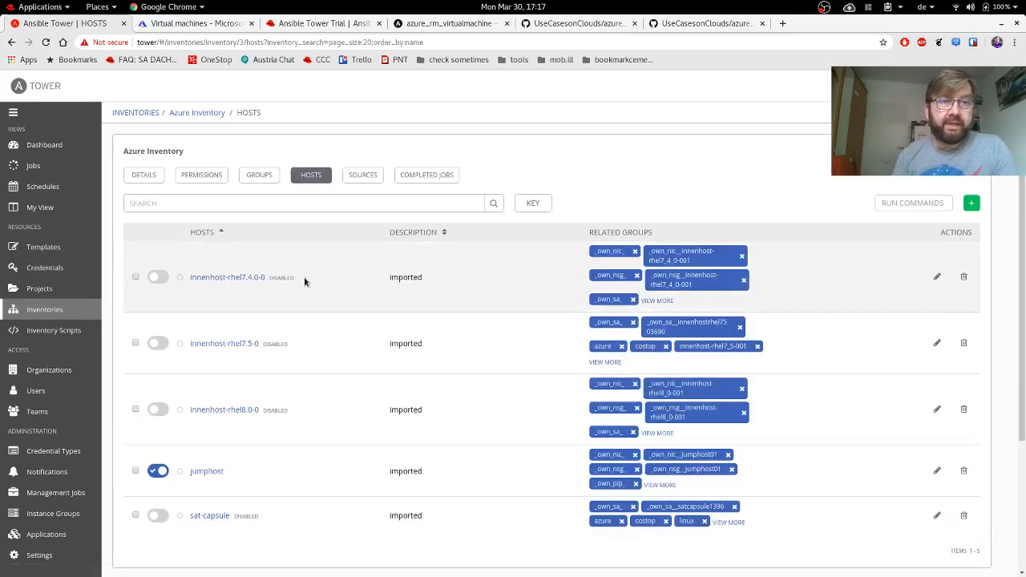
pyautogui.scroll(-3, 304, 281)
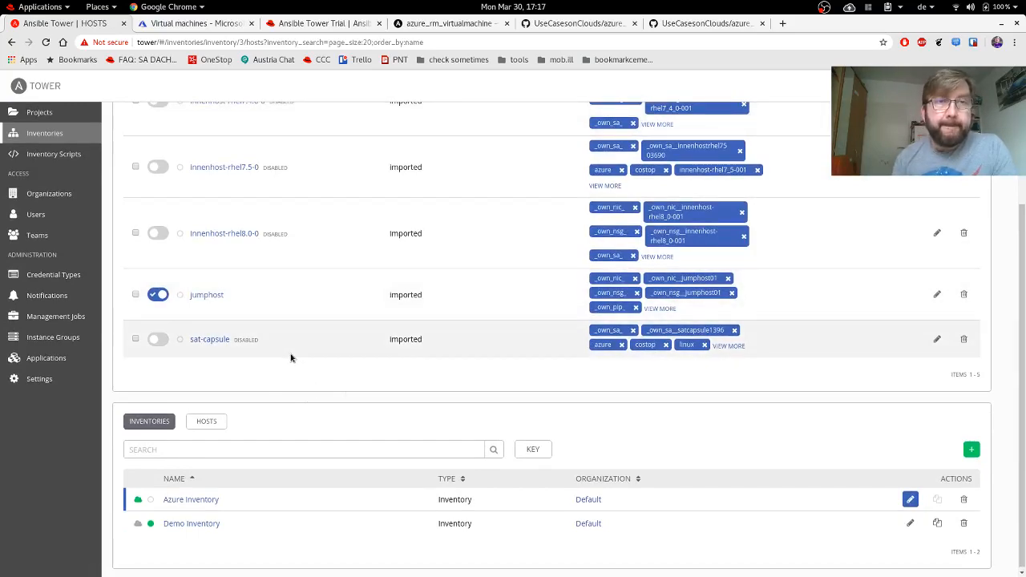
pyautogui.scroll(3, 291, 357)
pyautogui.scroll(-3, 291, 358)
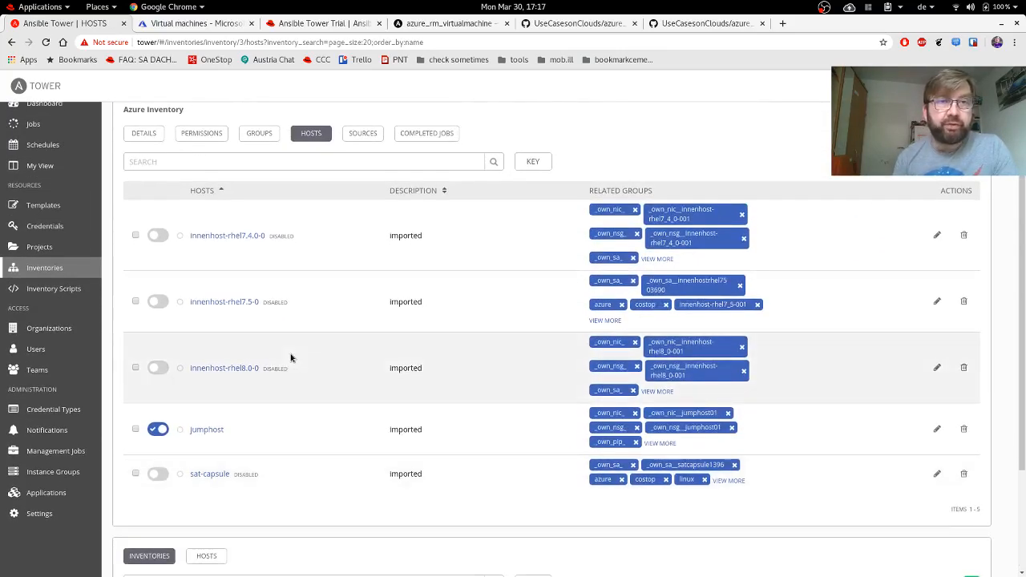
pyautogui.scroll(2, 291, 357)
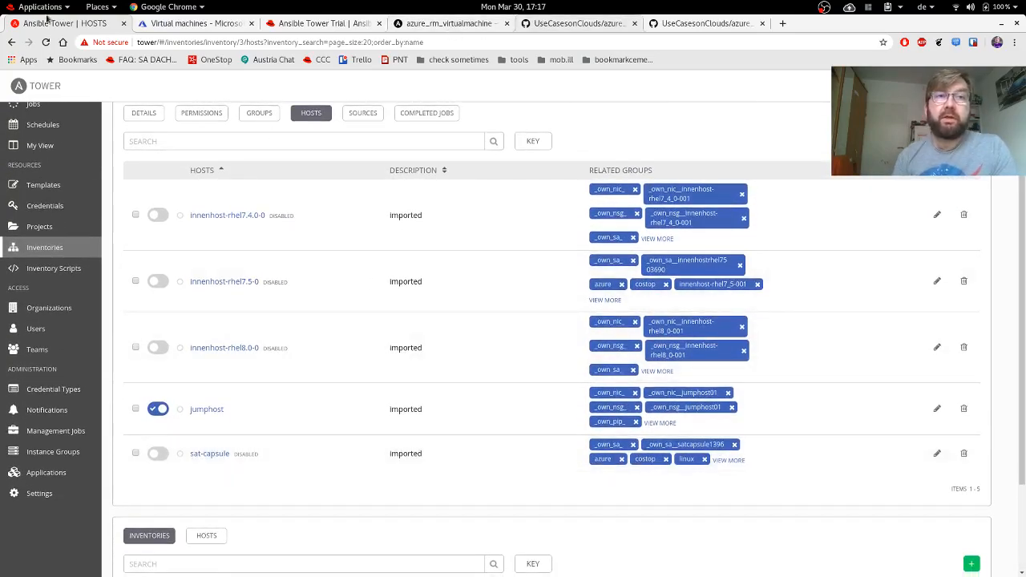
# Refresh the Azure VM list and open the Running demo_rg jumphost, showing IP 52.157.111.221.
pyautogui.click(160, 25)
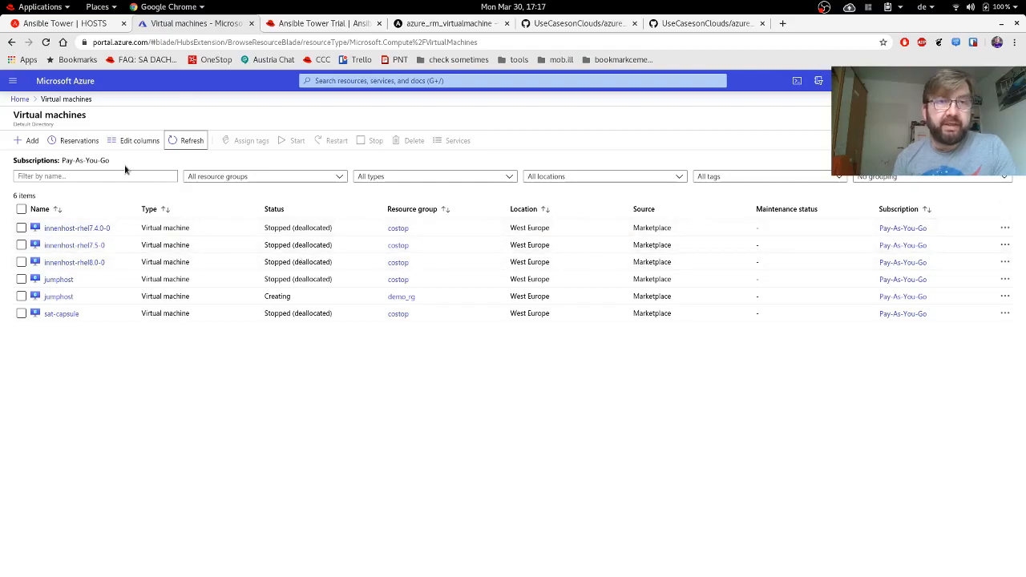
pyautogui.click(186, 141)
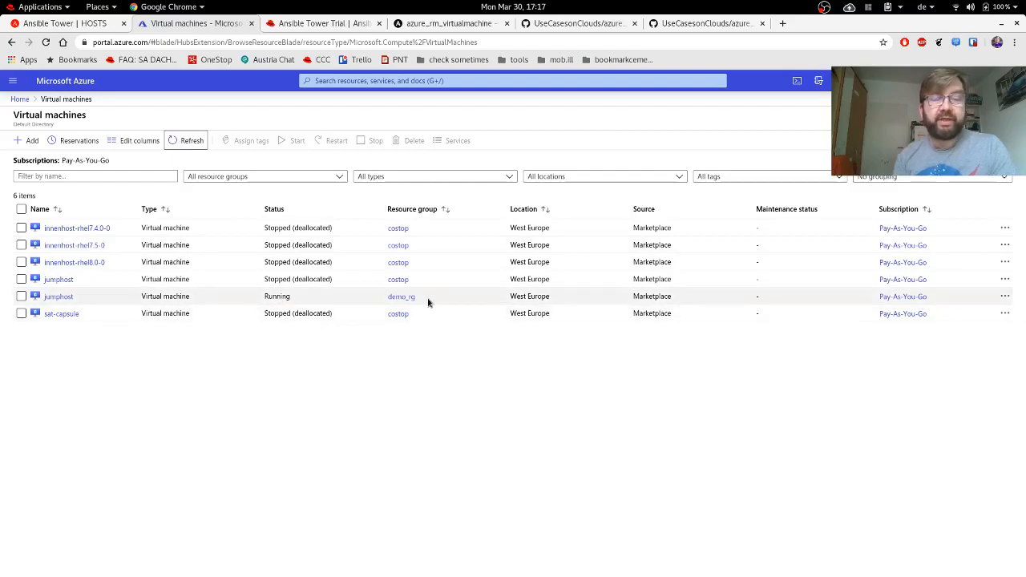
pyautogui.click(57, 297)
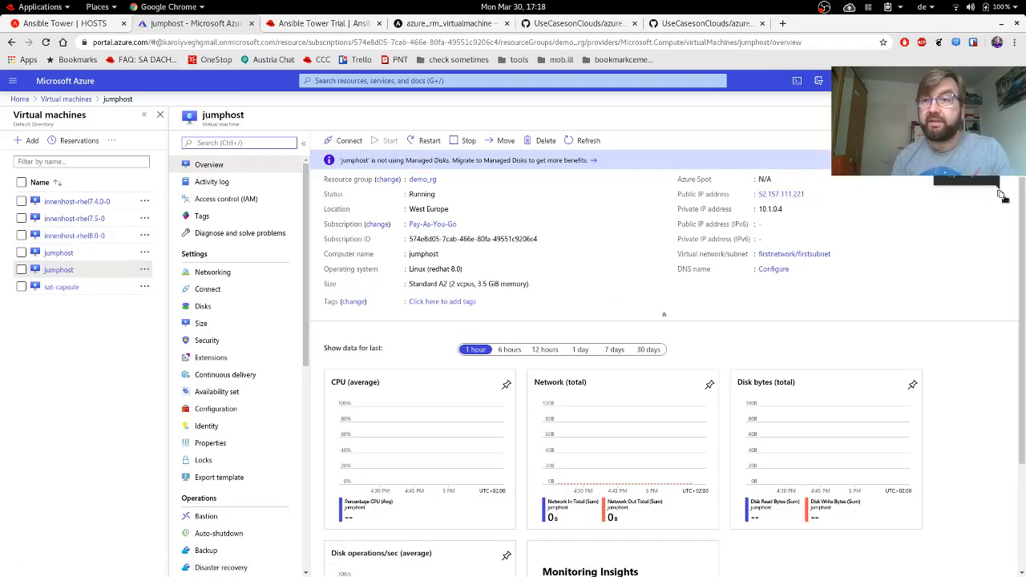
# In a new terminal, log into automata from history and SSH to the jumphost IP, accepting its key.
pyautogui.moveTo(0, 0)
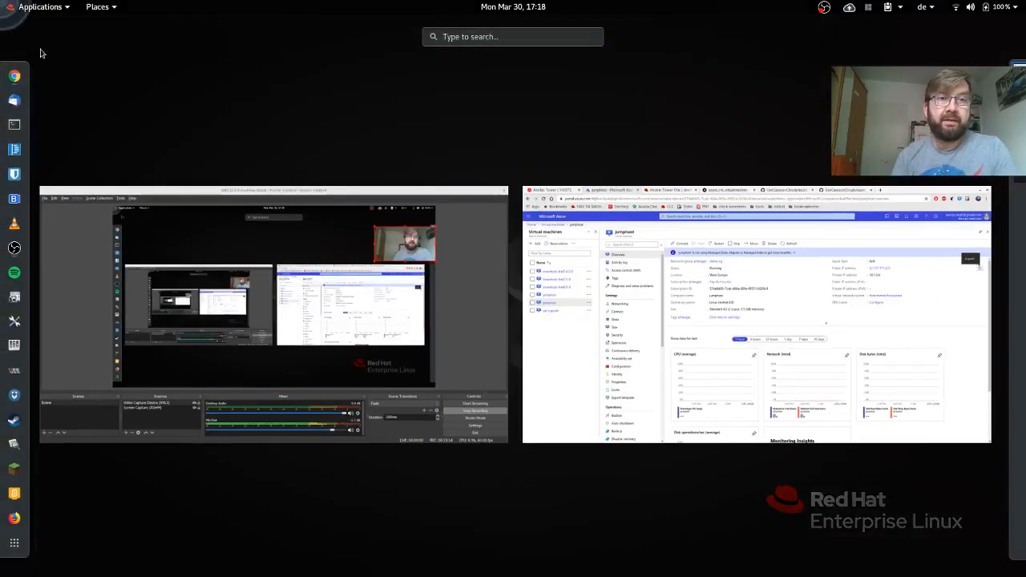
pyautogui.click(14, 125)
pyautogui.hotkey('ctrl', 'r')
pyautogui.write('kvek')
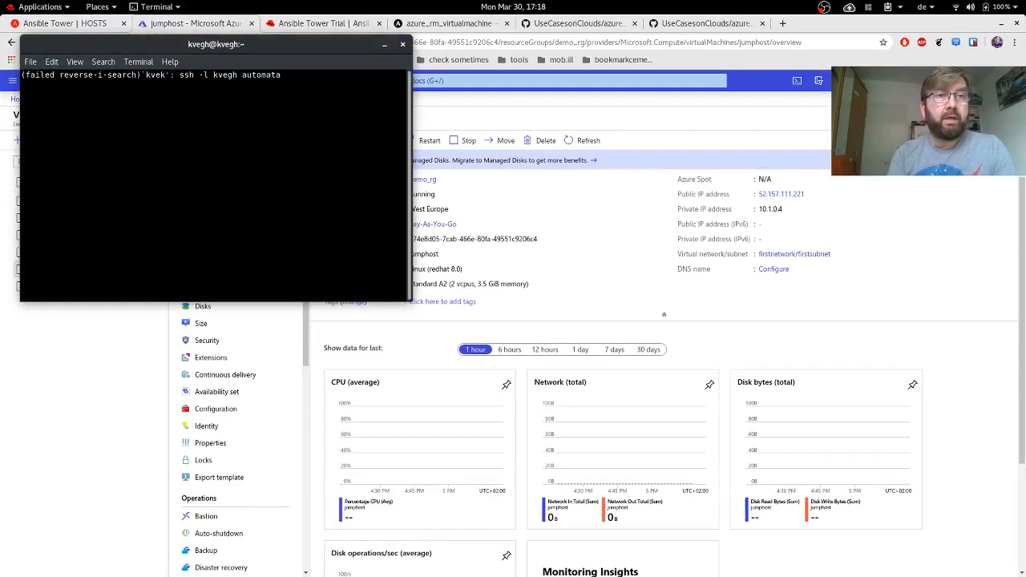
pyautogui.press('Return')
pyautogui.press('Return')
pyautogui.press('Return')
pyautogui.press('Return')
pyautogui.press('Return')
pyautogui.write('ssh')
pyautogui.middleClick(284, 187)
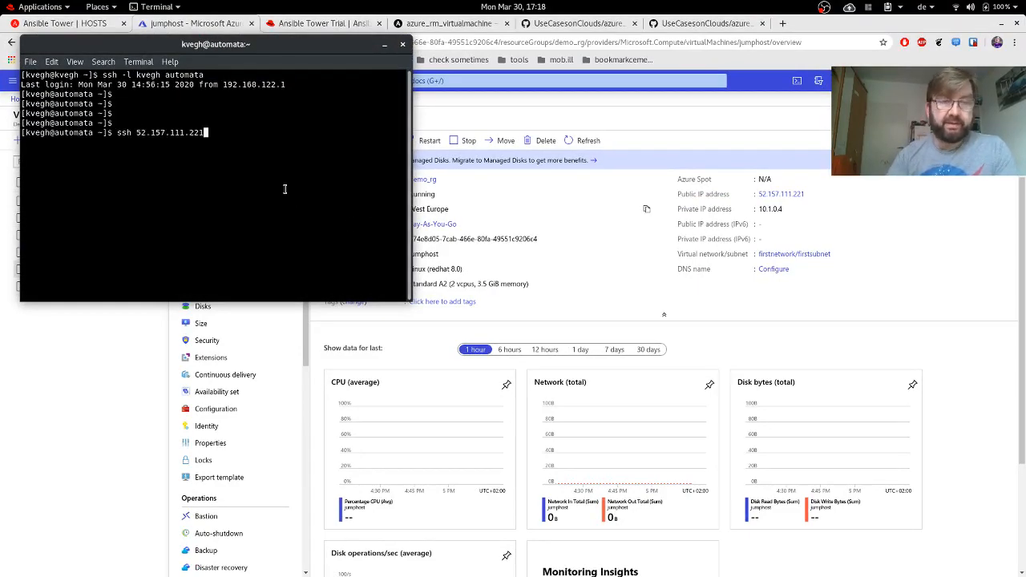
pyautogui.press('Return')
pyautogui.write('yes')
pyautogui.press('Return')
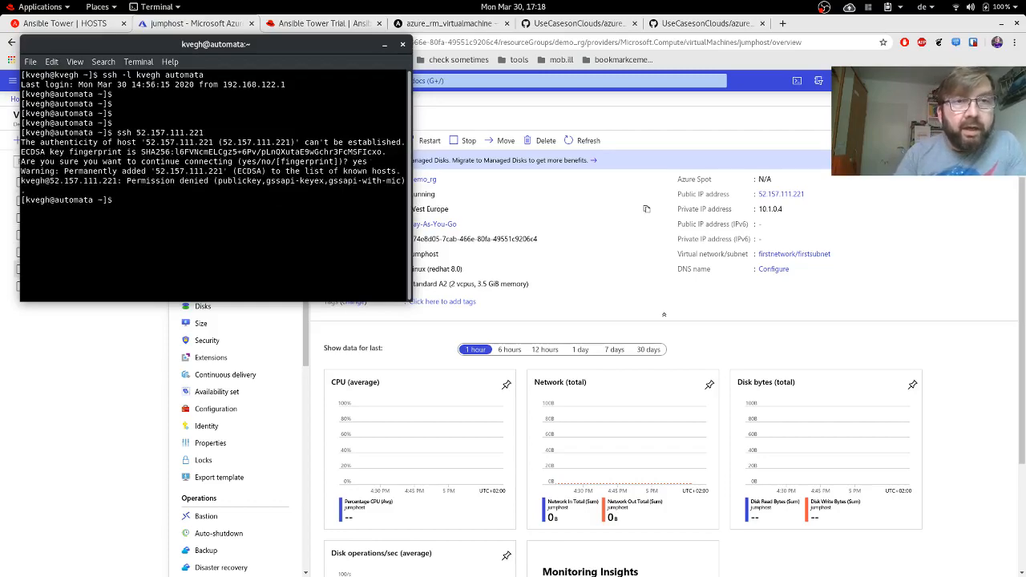
# Switch to the ansible user and SSH to 52.157.111.221 again, trusting the host key.
pyautogui.press('Up')
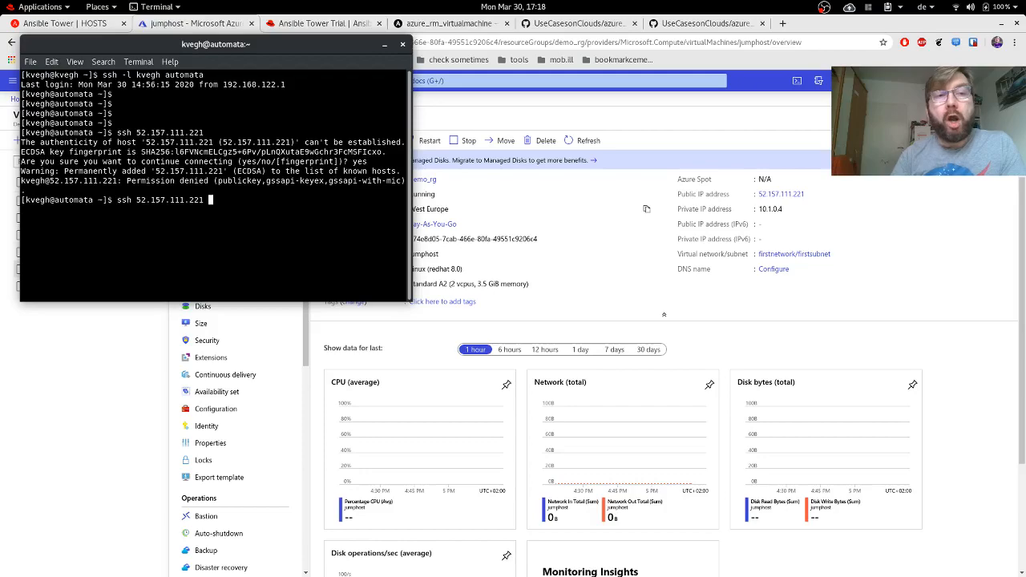
pyautogui.write('sud')
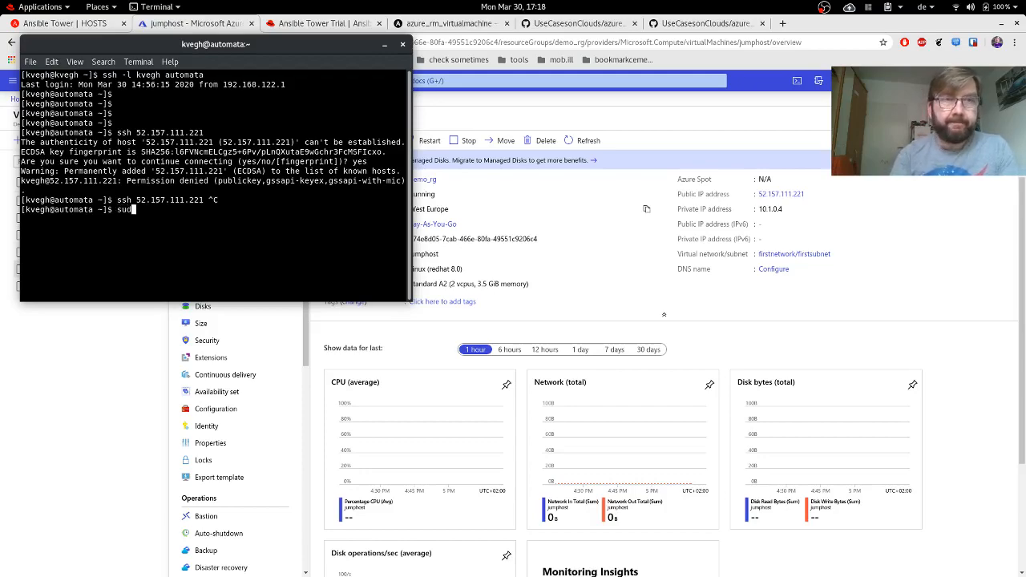
pyautogui.write('o su - ansible')
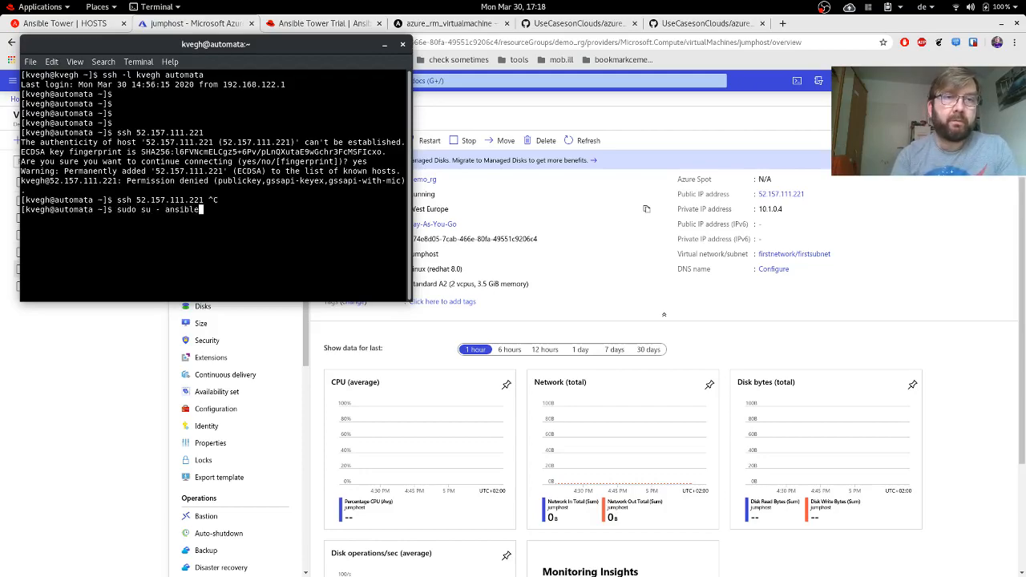
pyautogui.press('Return')
pyautogui.press('Return')
pyautogui.press('Return')
pyautogui.press('Return')
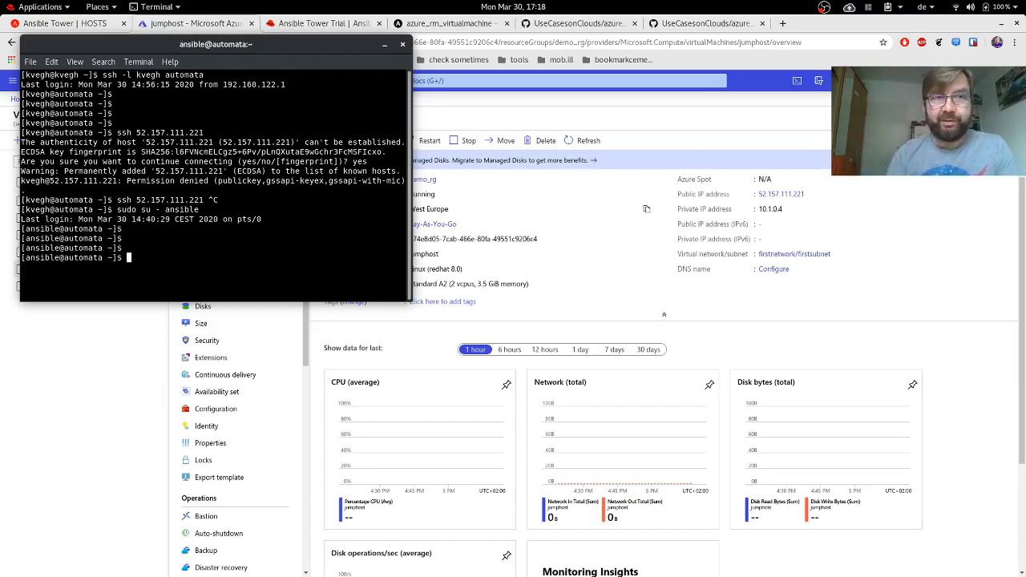
pyautogui.moveTo(116, 133); pyautogui.dragTo(226, 133)
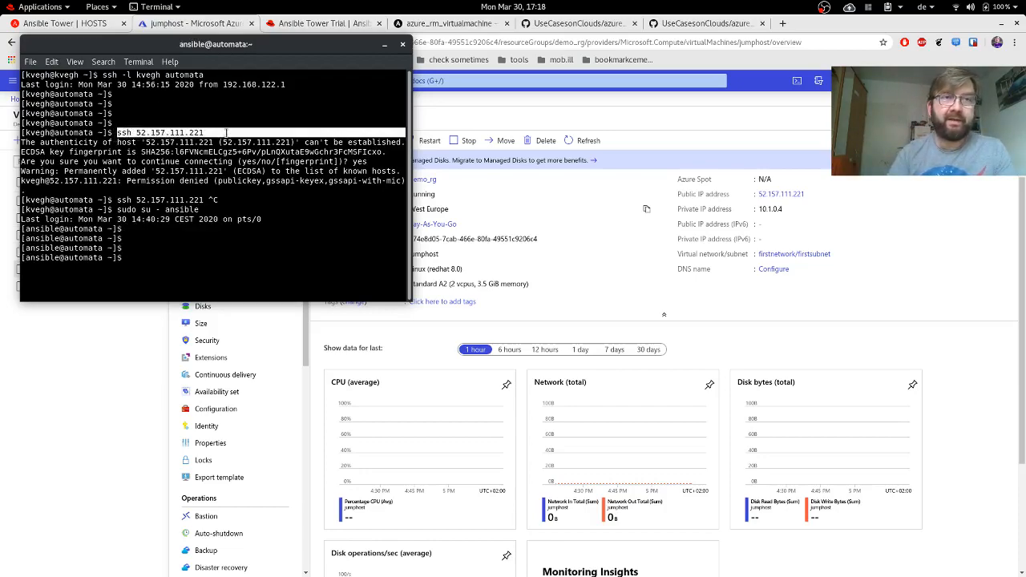
pyautogui.middleClick(264, 265)
pyautogui.press('Return')
pyautogui.write('yes')
pyautogui.press('Return')
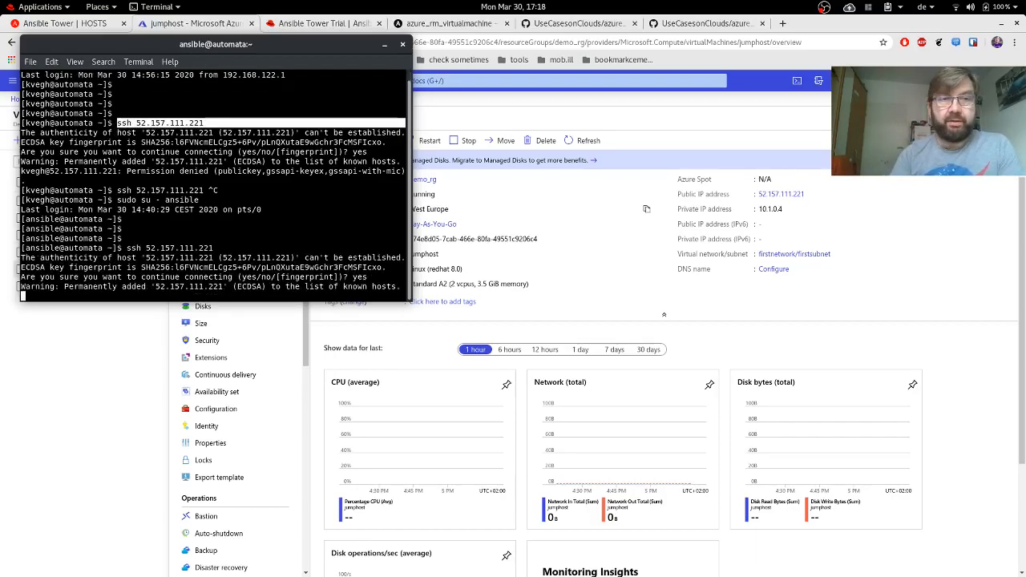
pyautogui.press('Return')
pyautogui.press('Return')
pyautogui.press('Return')
pyautogui.press('Return')
pyautogui.press('Return')
pyautogui.press('Return')
pyautogui.press('Return')
pyautogui.press('Return')
pyautogui.press('Return')
pyautogui.press('Return')
pyautogui.press('Return')
pyautogui.press('Return')
pyautogui.press('Return')
pyautogui.press('Return')
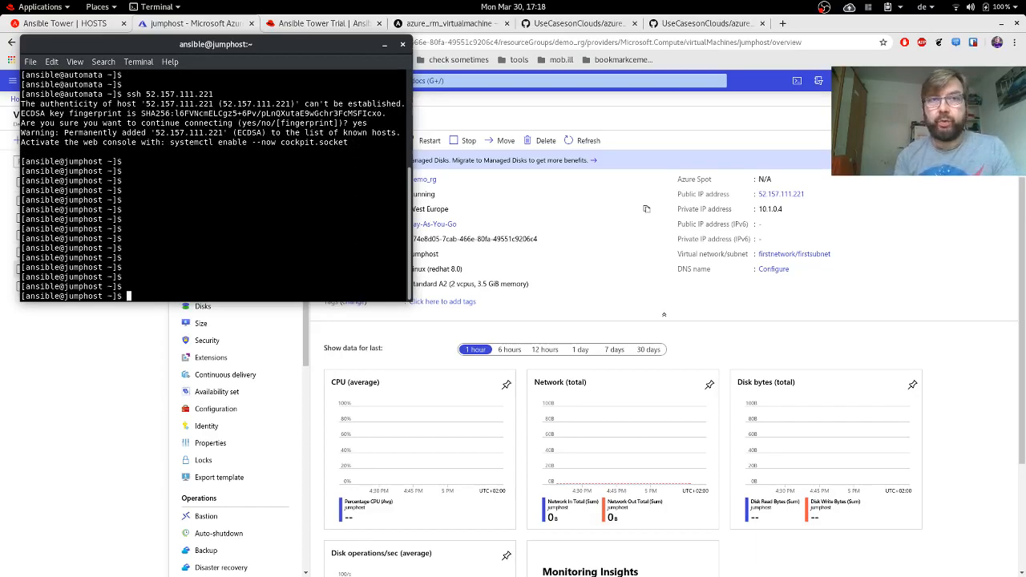
# Run ip a show and cat /etc/redhat-release to confirm 10.1.0.4 and Red Hat Enterprise Linux 8.0.
pyautogui.write('ip a shho')
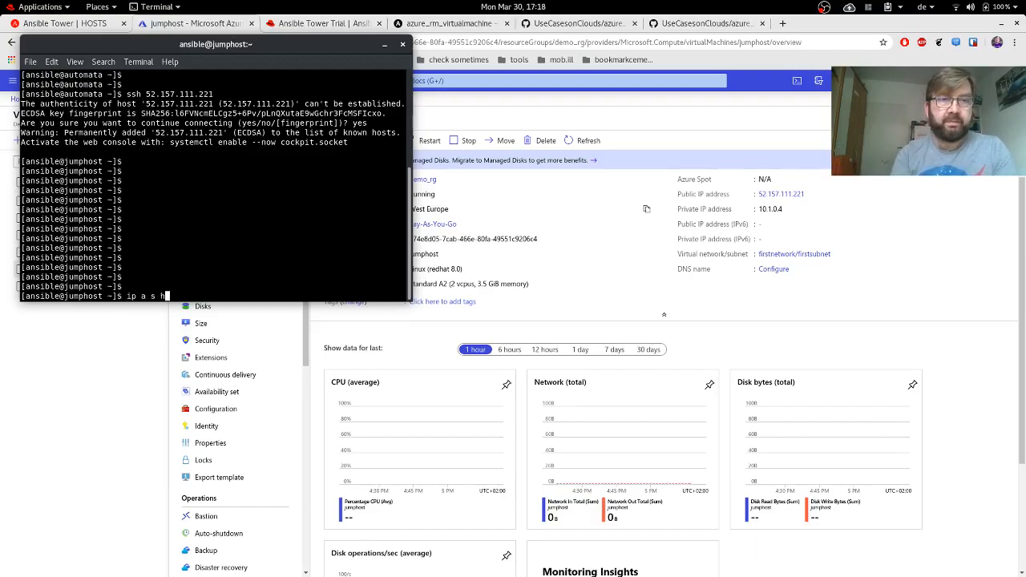
pyautogui.press('BackSpace')
pyautogui.press('BackSpace')
pyautogui.write('ow')
pyautogui.press('Return')
pyautogui.write('cat /etc/')
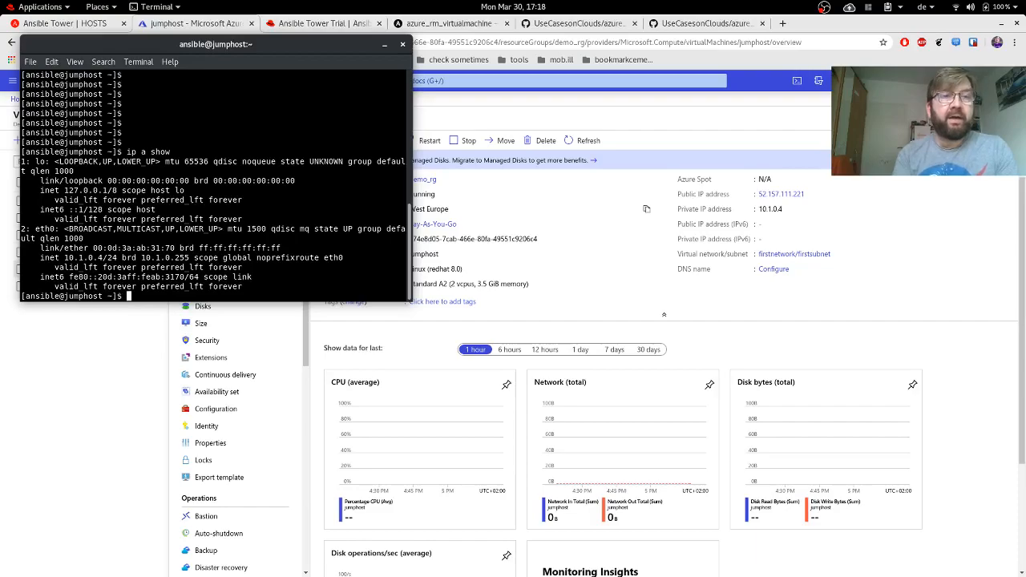
pyautogui.write('redhat-release')
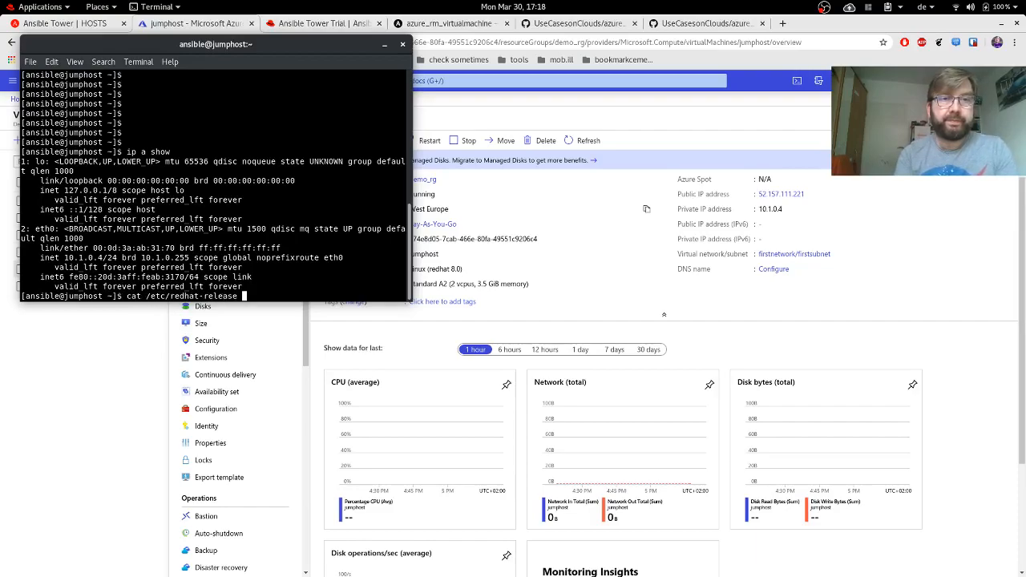
pyautogui.press('Return')
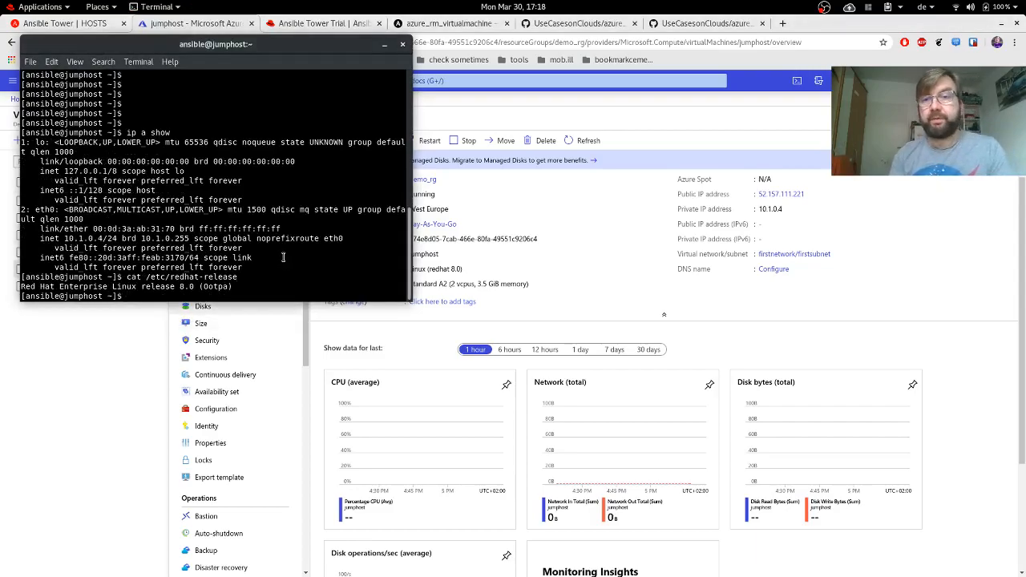
# Check sudo subscription-manager status (Unknown), then return to the Azure portal window.
pyautogui.write('sudo ')
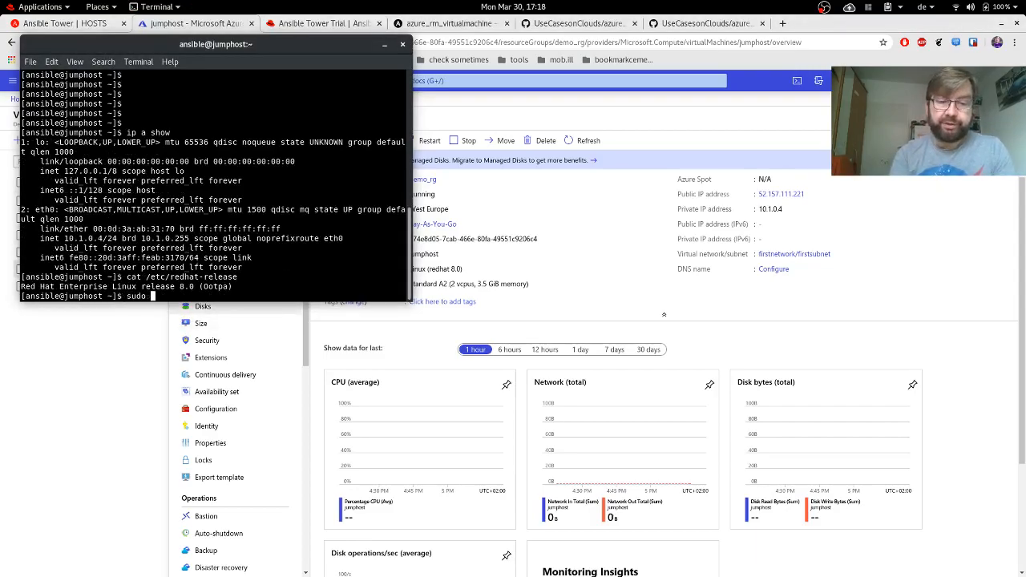
pyautogui.write('subscriptio')
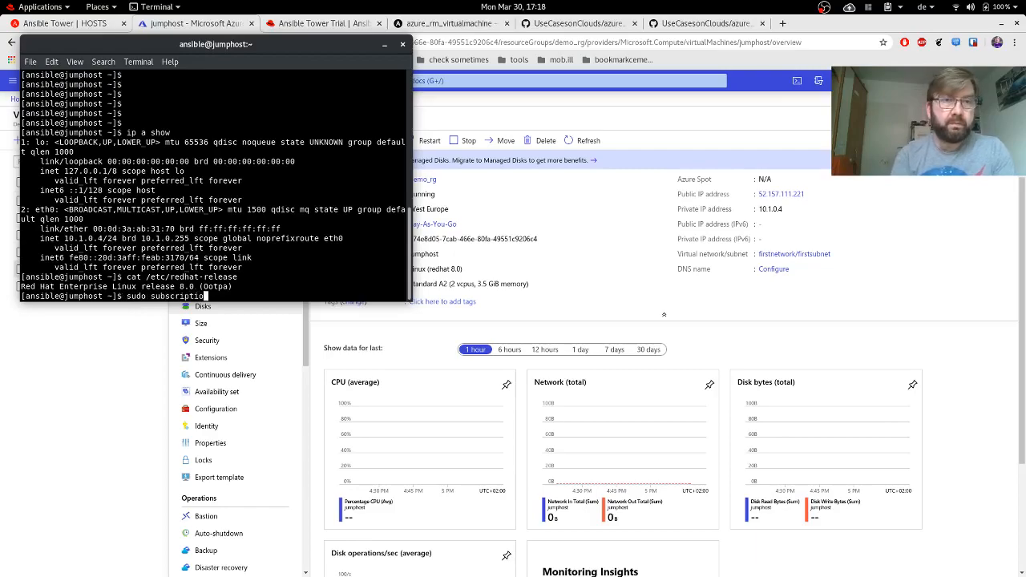
pyautogui.write('n-')
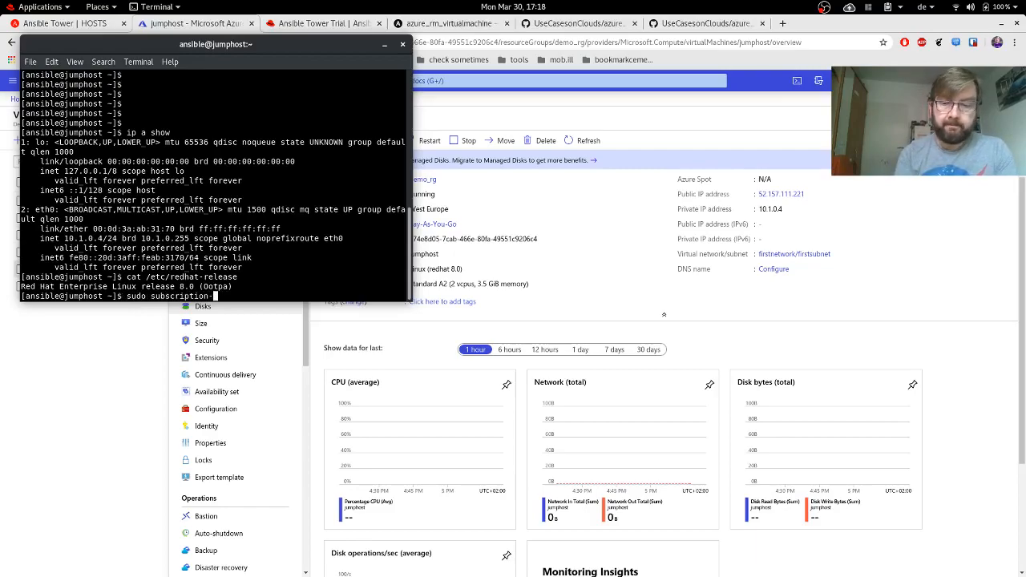
pyautogui.write('manager status')
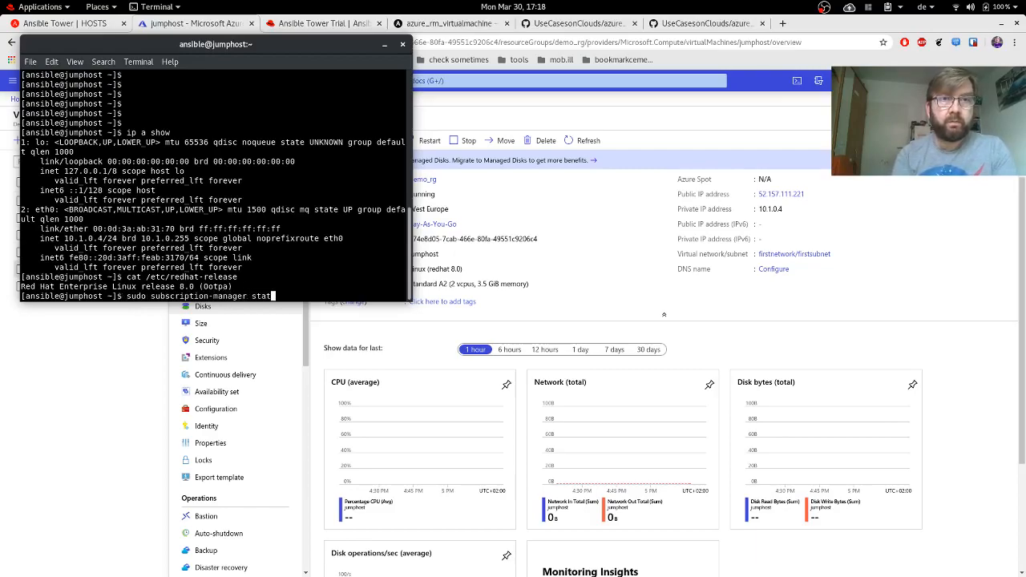
pyautogui.press('Return')
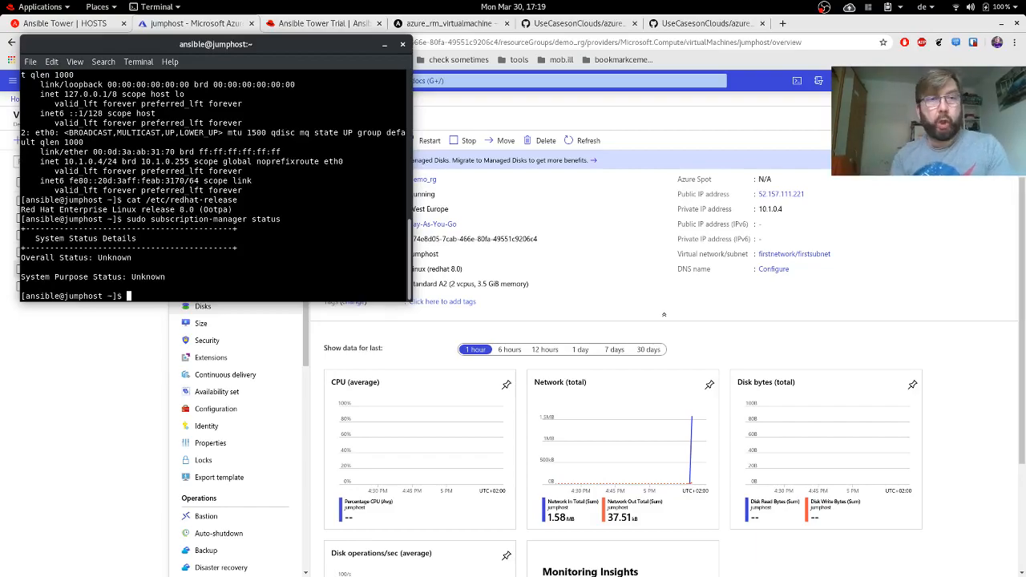
pyautogui.click(712, 137)
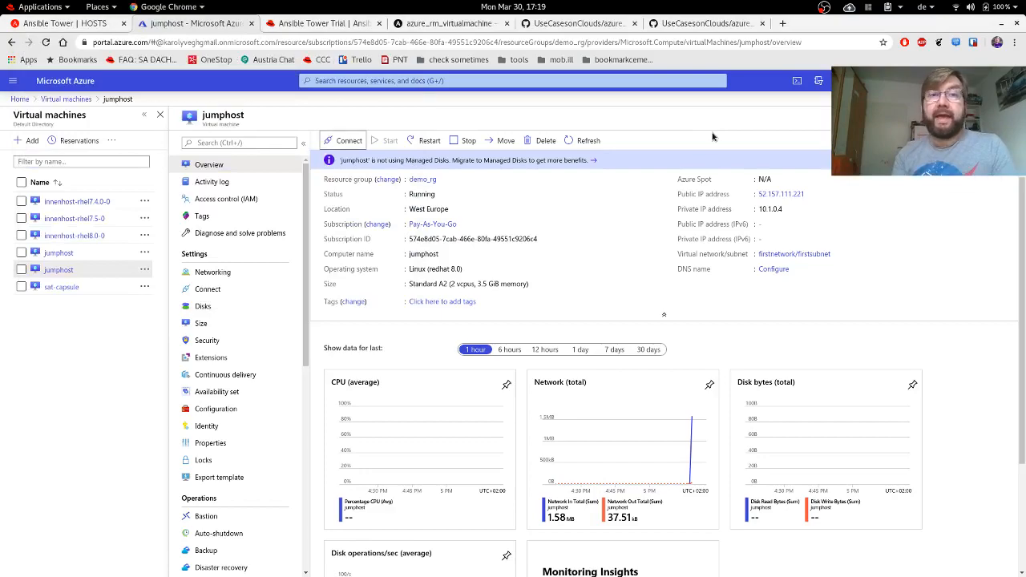
# Open job 21 in Tower's Jobs list to confirm Successful (ok=5, changed=4, failed=0), then return to Azure.
pyautogui.click(89, 27)
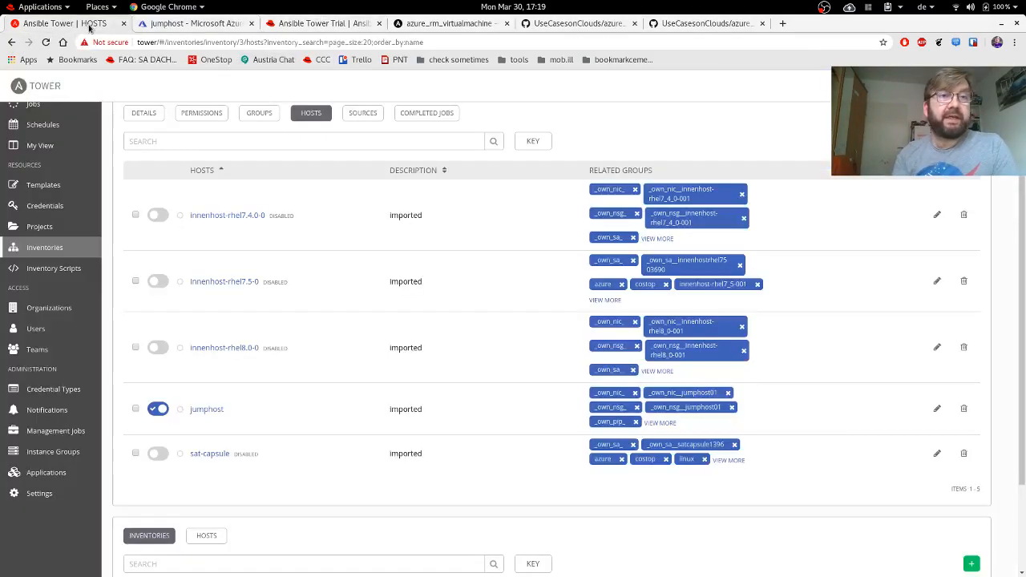
pyautogui.scroll(2, 48, 205)
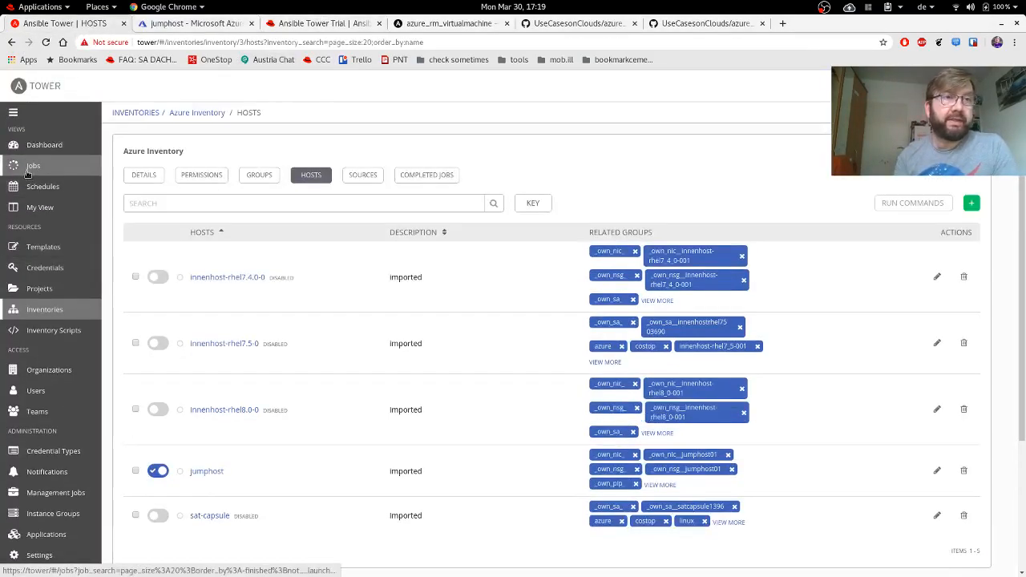
pyautogui.click(30, 167)
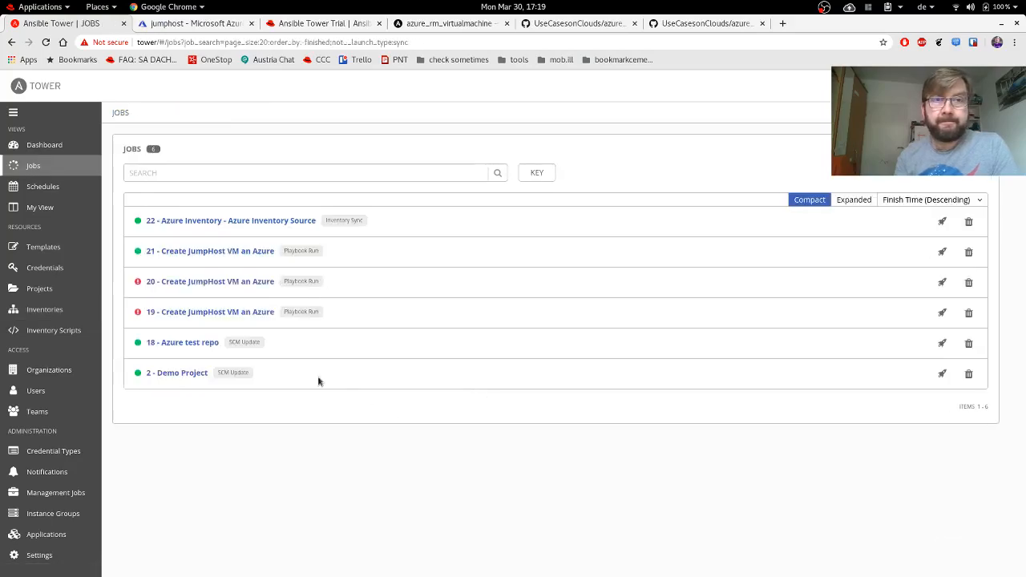
pyautogui.click(247, 254)
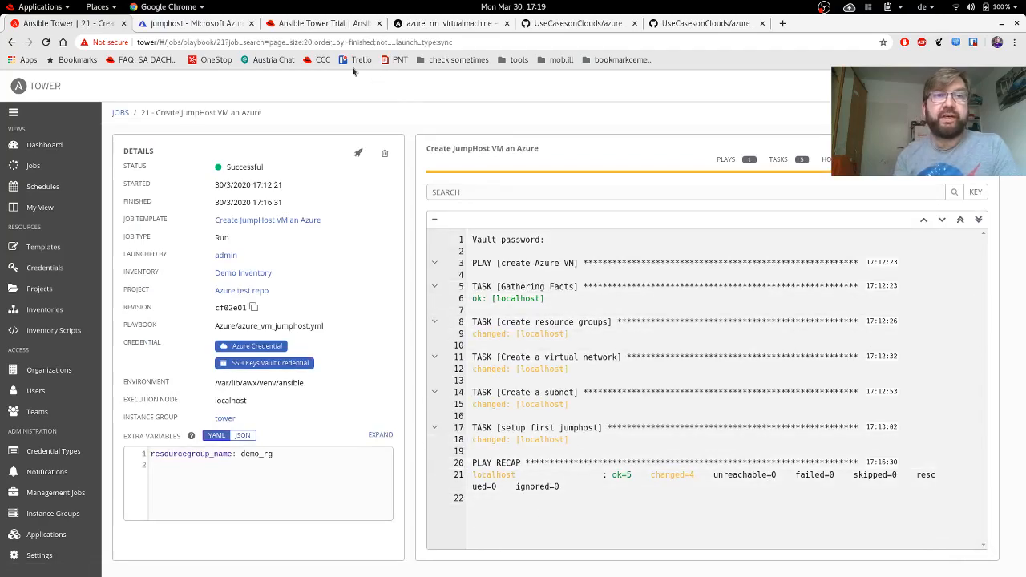
pyautogui.click(206, 23)
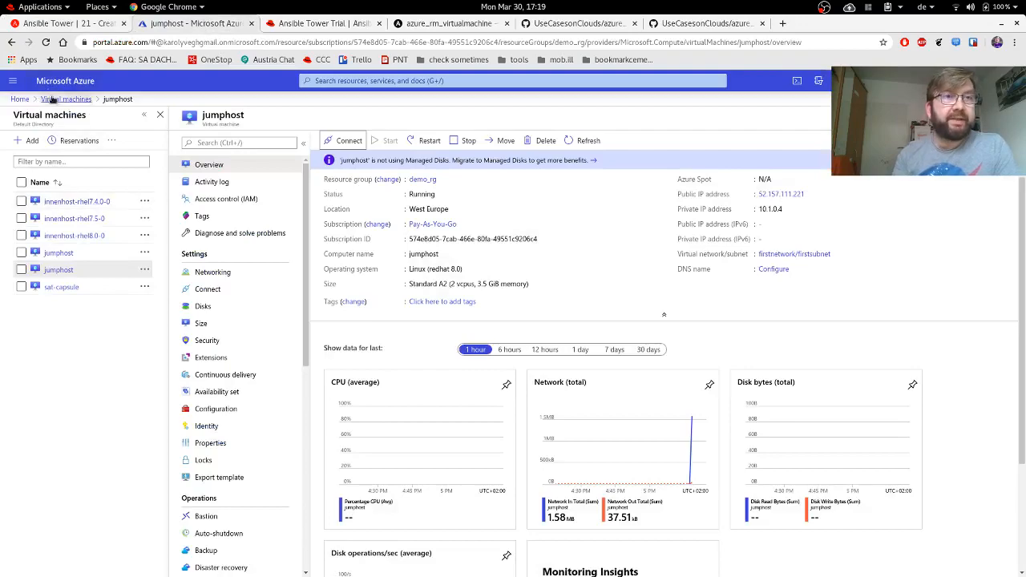
# Filter All resources to only the demo_rg resource group, showing six records including jumphost and jumphost7751.
pyautogui.click(19, 99)
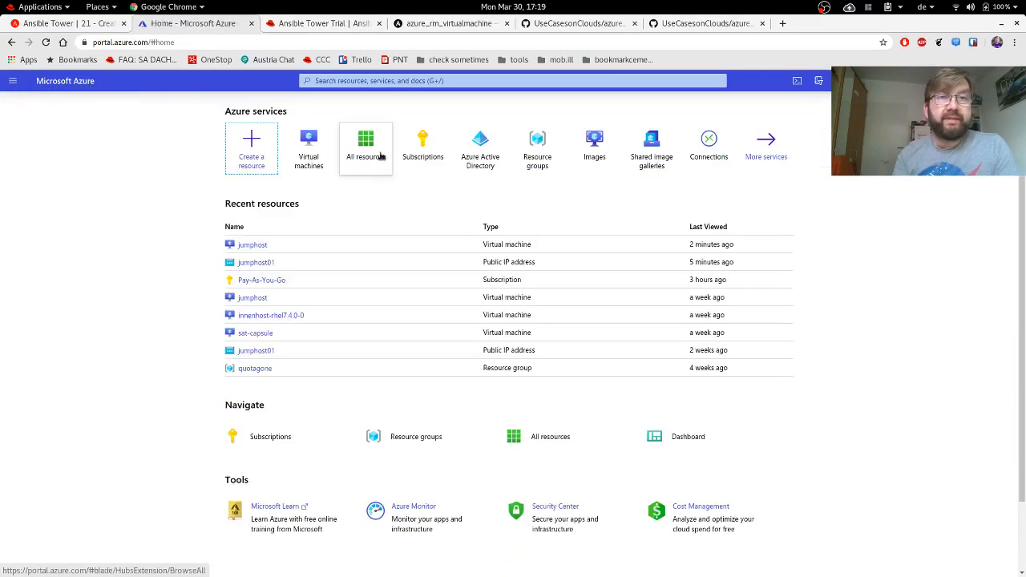
pyautogui.click(355, 146)
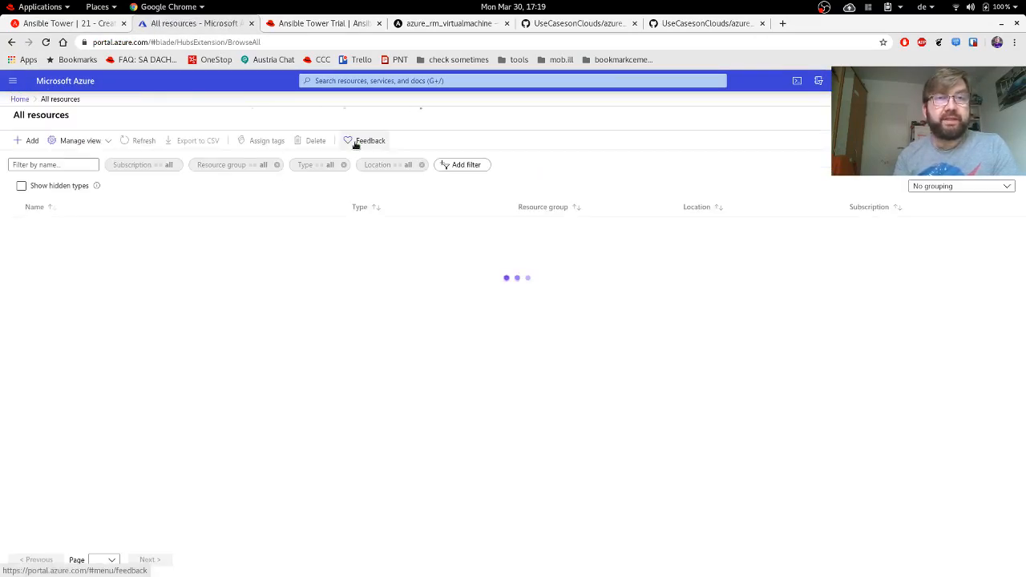
pyautogui.click(269, 165)
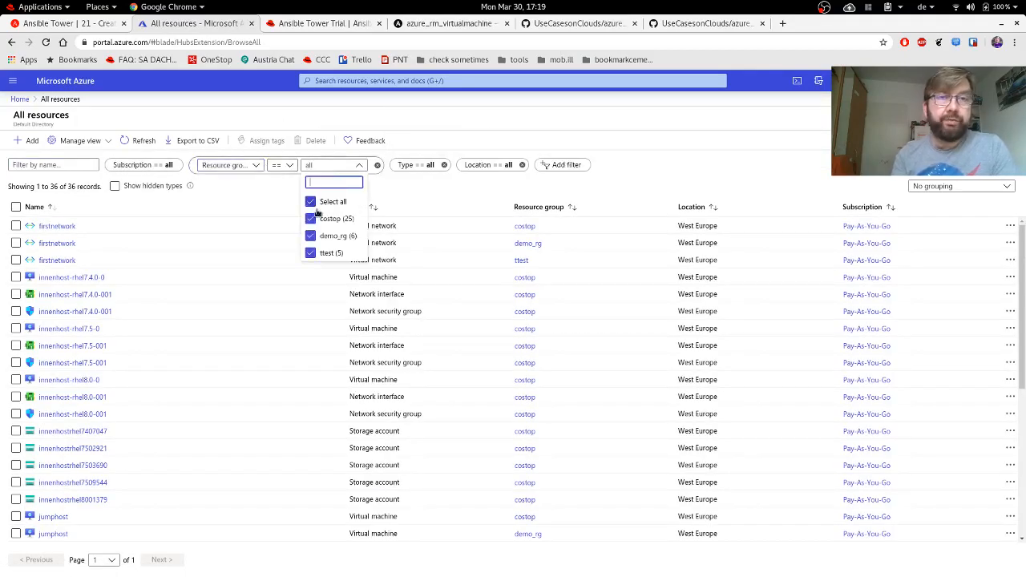
pyautogui.click(310, 201)
pyautogui.click(311, 235)
pyautogui.click(310, 236)
pyautogui.click(410, 188)
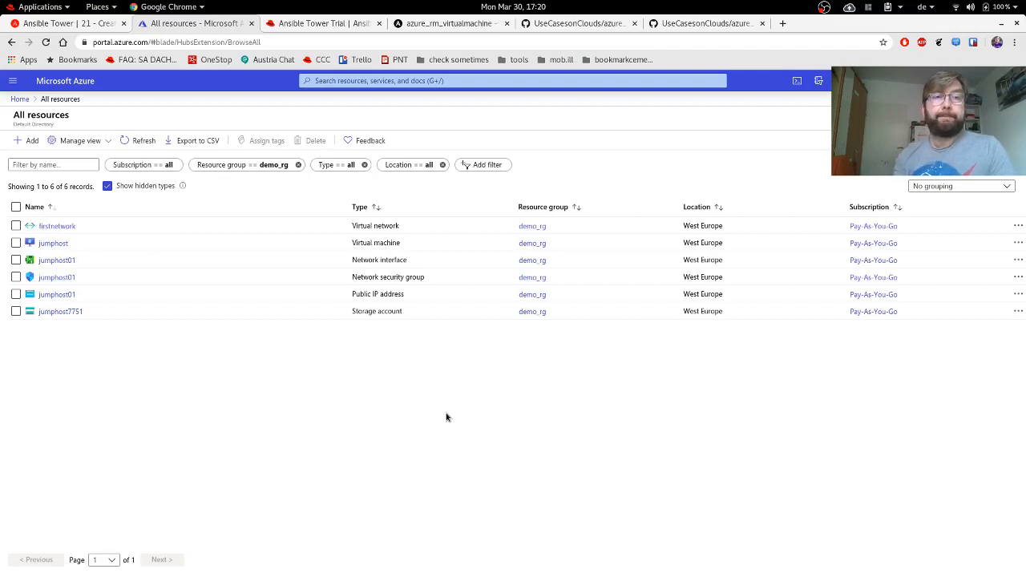
# Return to Tower's job 21 output, then Alt+Tab to the jumphost terminal session.
pyautogui.click(71, 24)
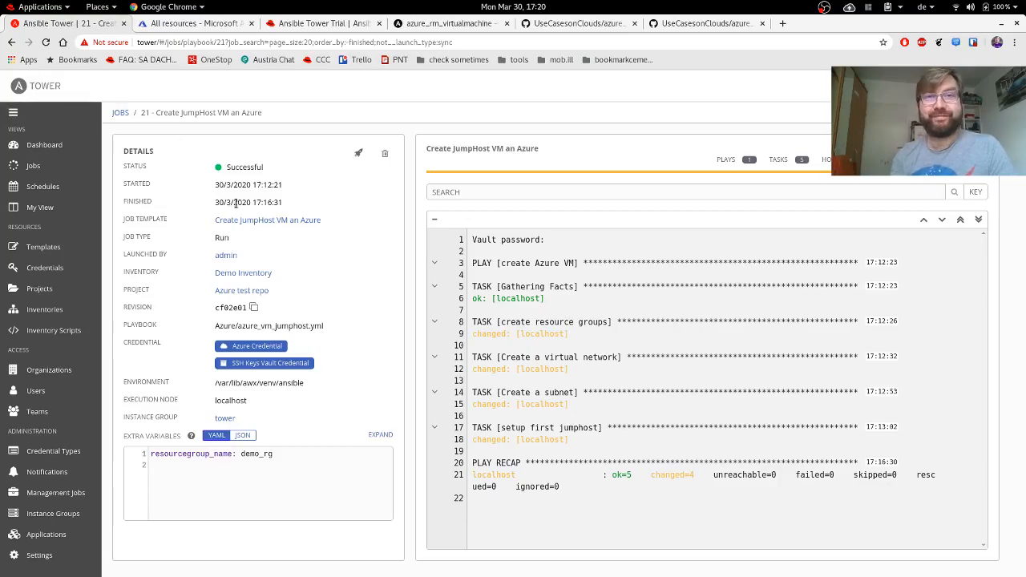
pyautogui.hotkey('alt', 'Tab')
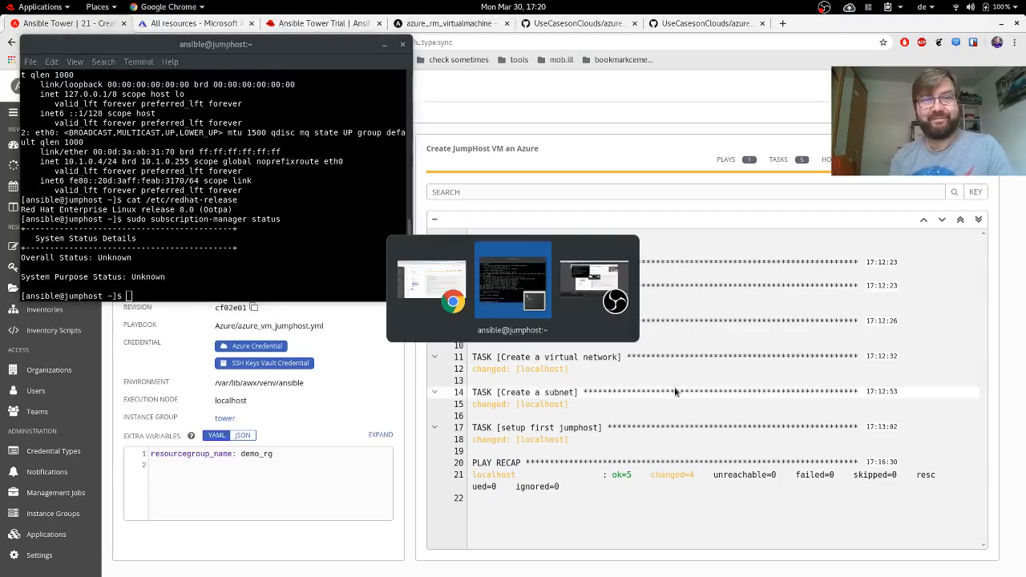